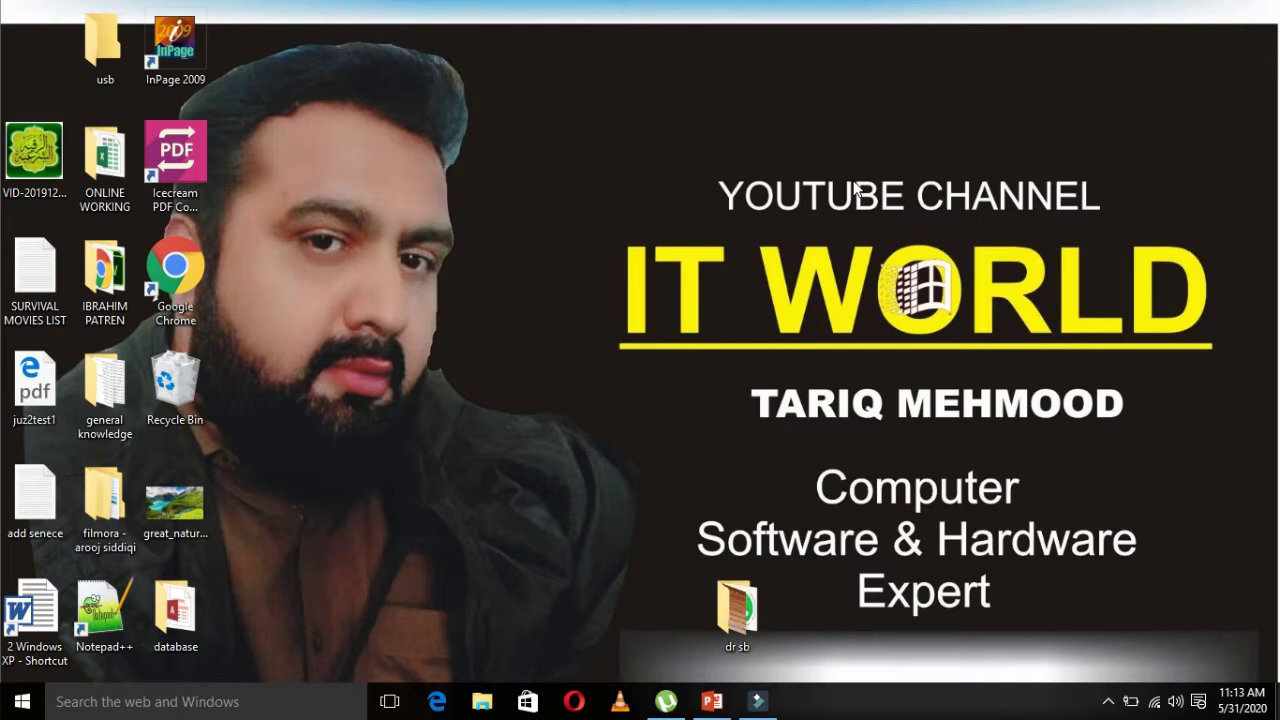
Restore the Provinces of Pakistan presentation from the taskbar.
click(716, 705)
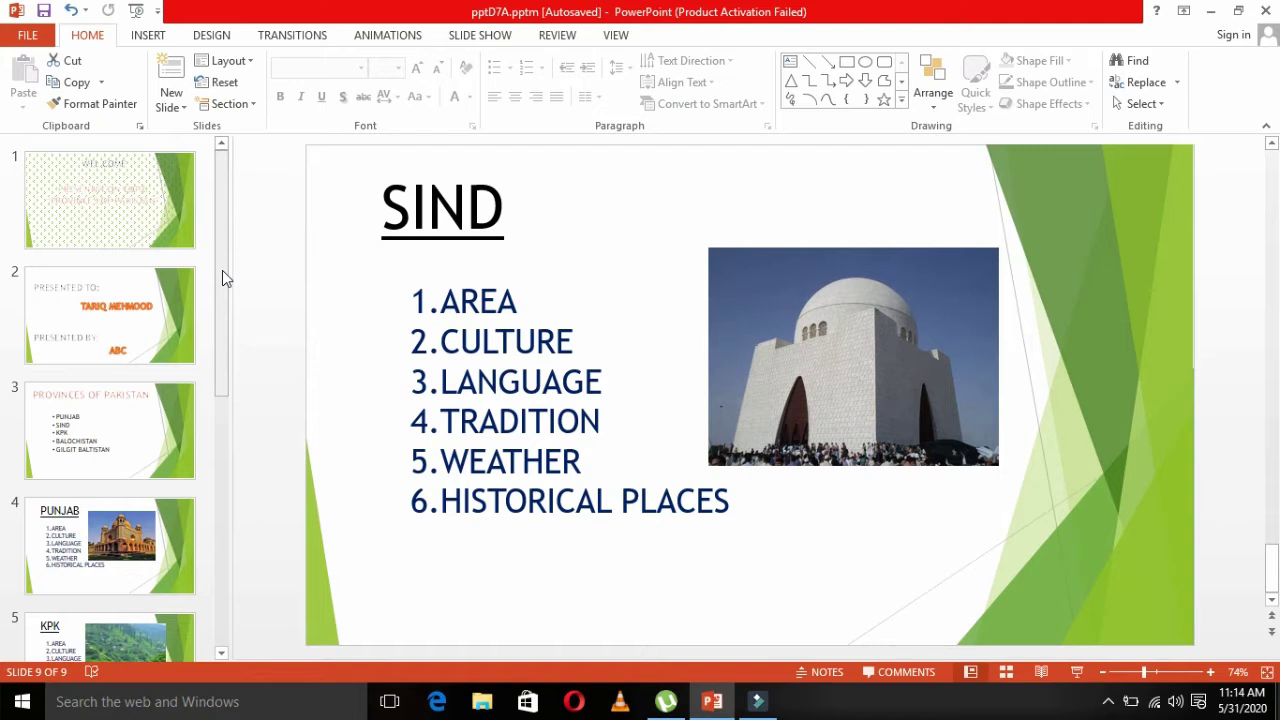
Drag the SIND thumbnail above the Thank You thumbnail so SIND becomes slide 8.
mouse_move(222, 270)
mouse_down()
mouse_move(207, 573)
mouse_move(224, 258)
mouse_move(225, 455)
mouse_up()
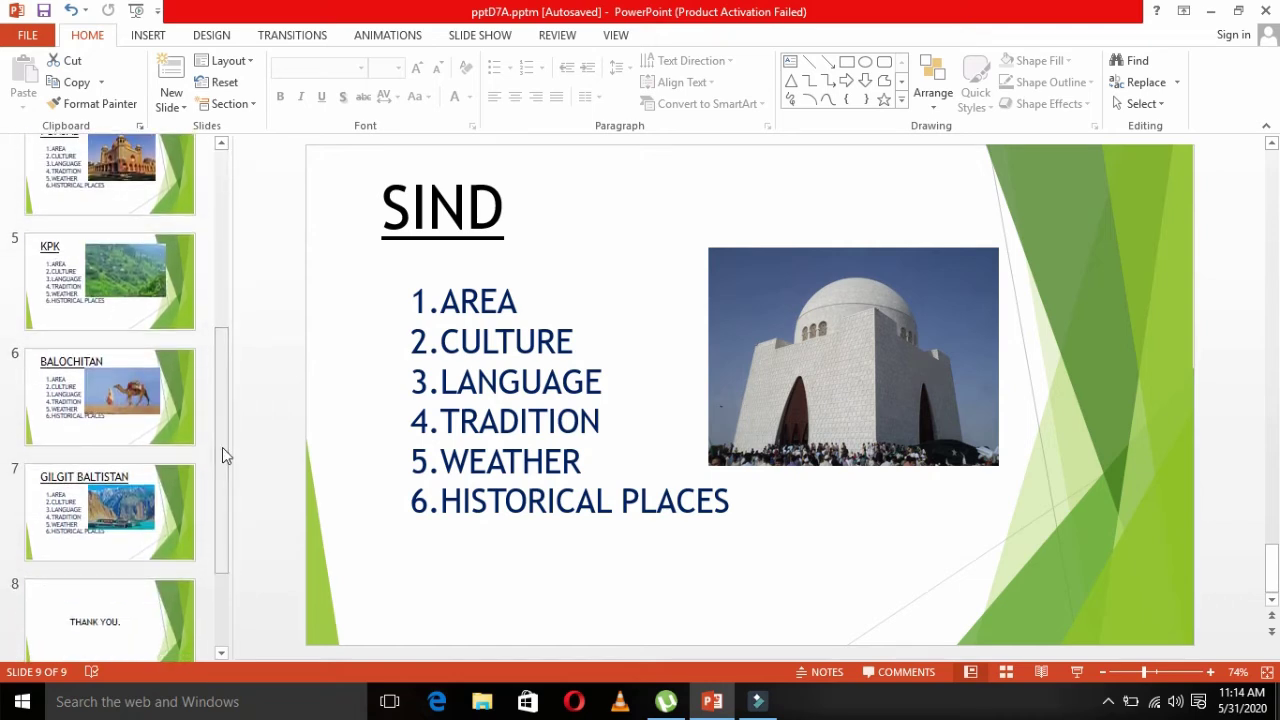
drag(222, 447, 222, 565)
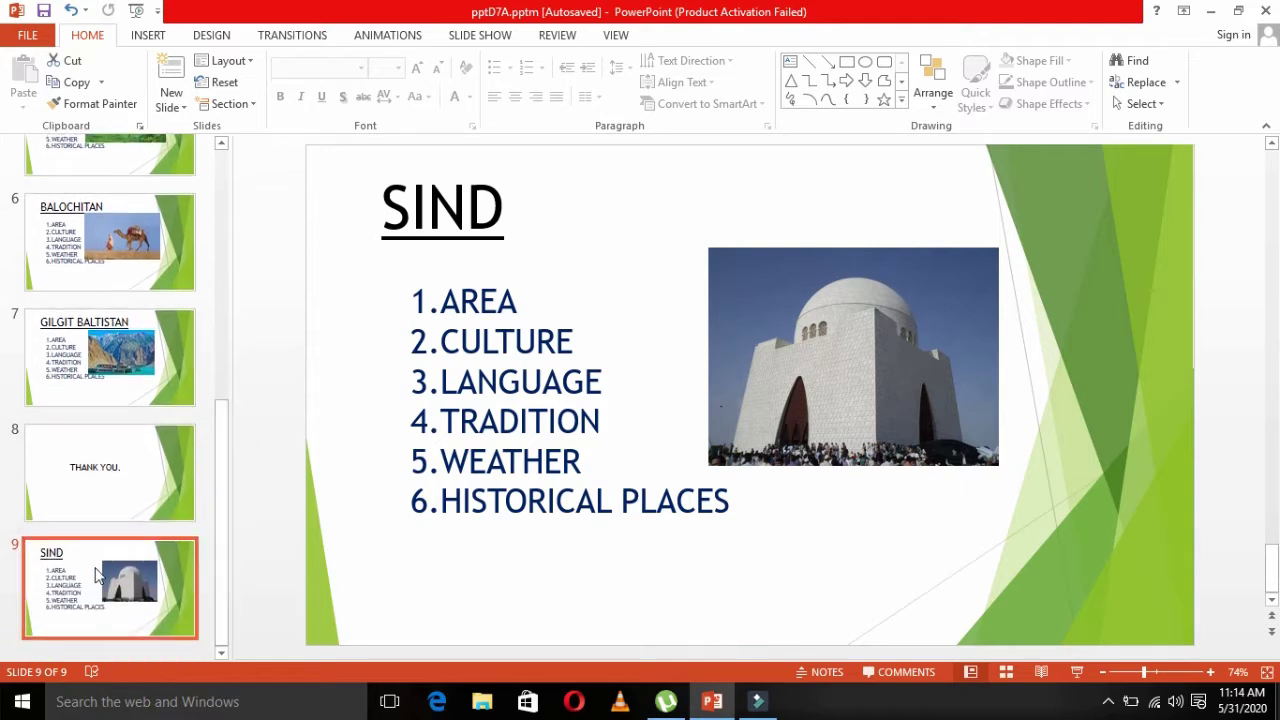
drag(98, 575, 95, 437)
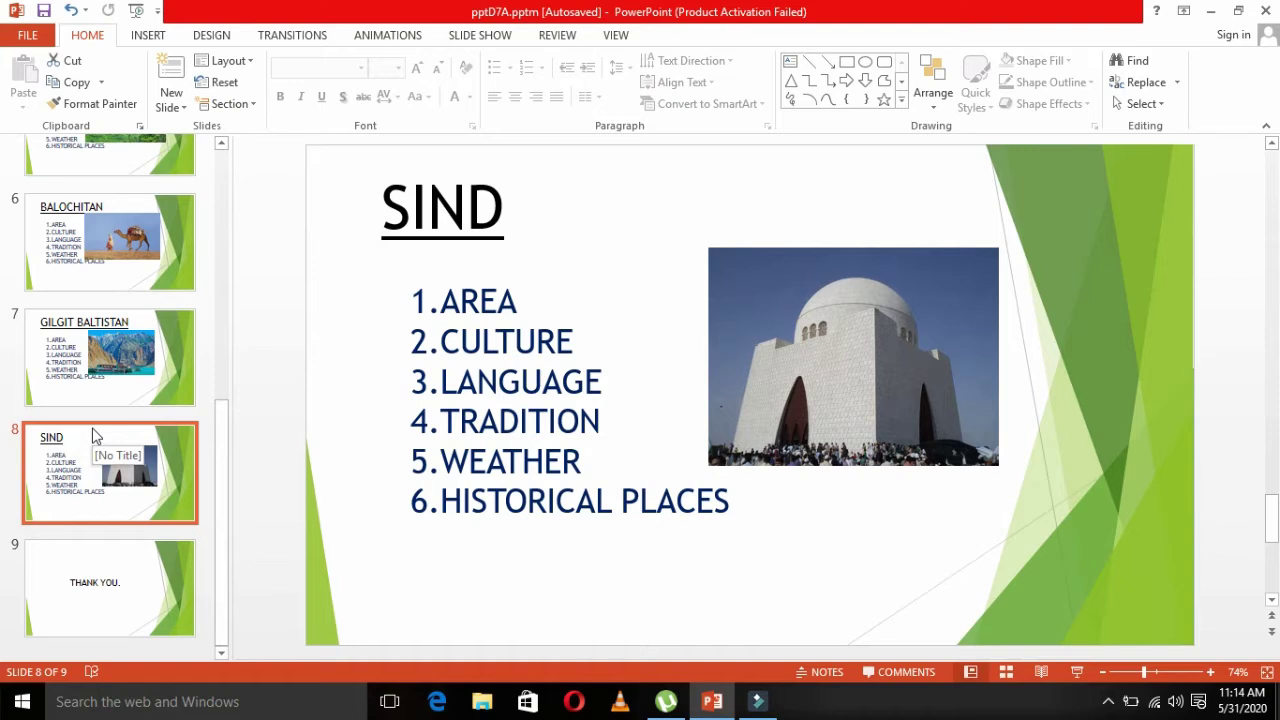
Launch Word 2013 via 'winword', open a blank document, and set font size 34.
key(super)
text(winword)
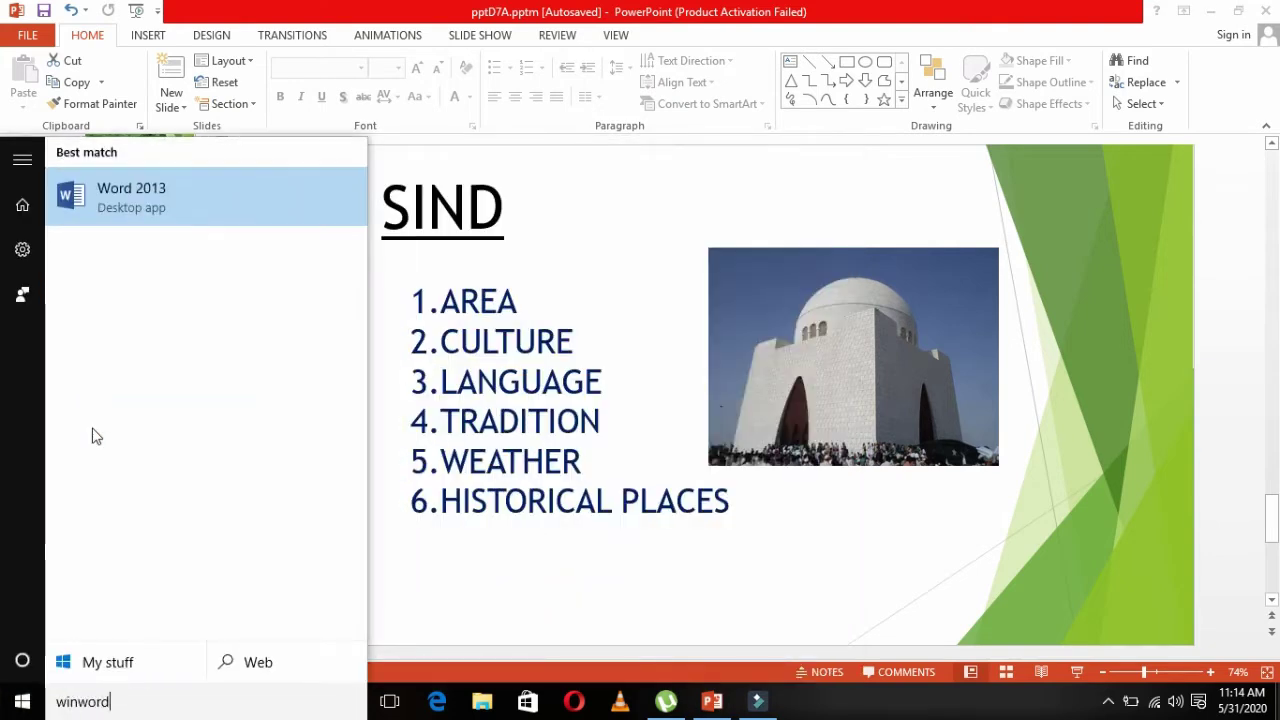
key(Return)
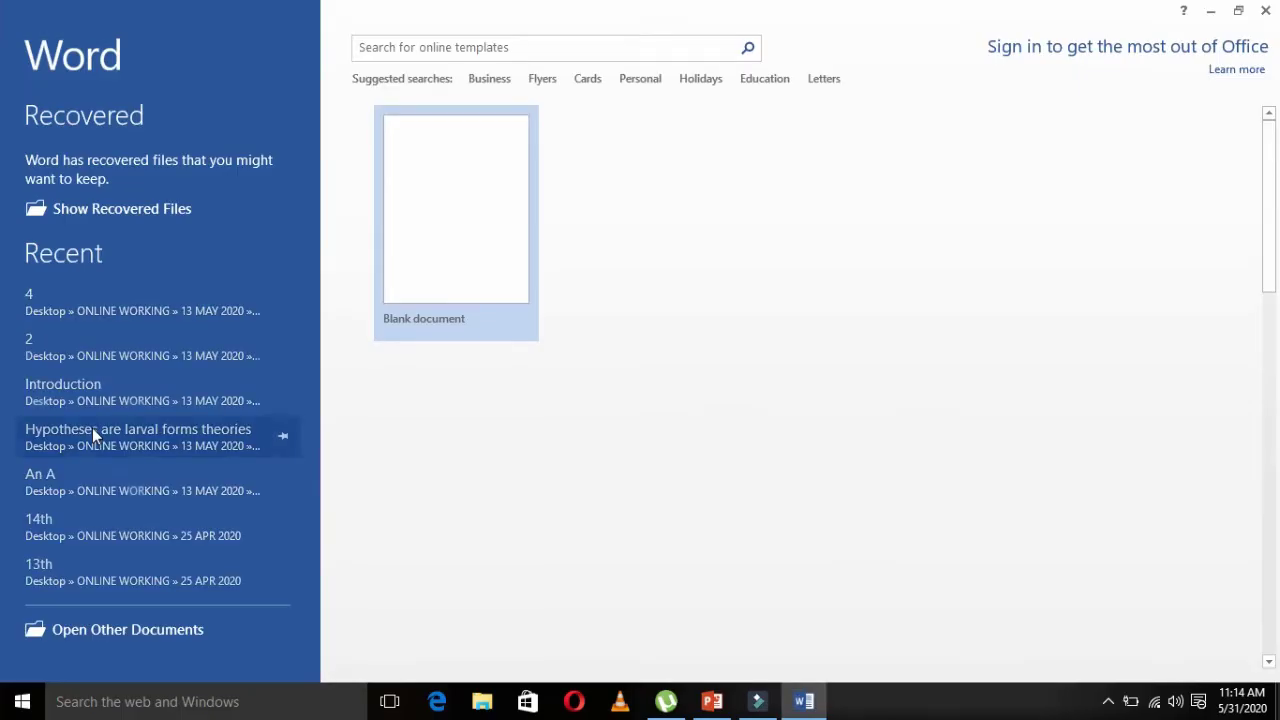
key(Escape)
key(Return)
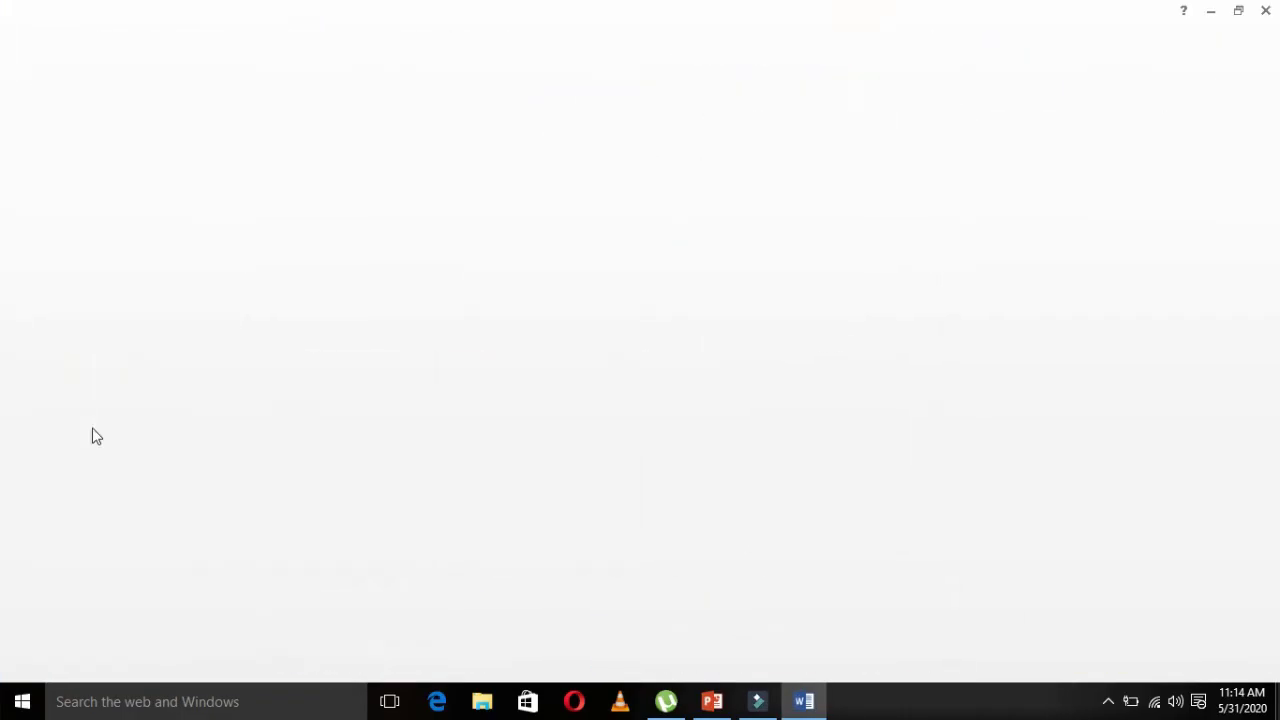
key(ctrl+bracketright)
key(ctrl+bracketright)
key(ctrl+bracketright)
key(ctrl+bracketright)
key(ctrl+bracketright)
key(ctrl+bracketright)
key(ctrl+bracketright)
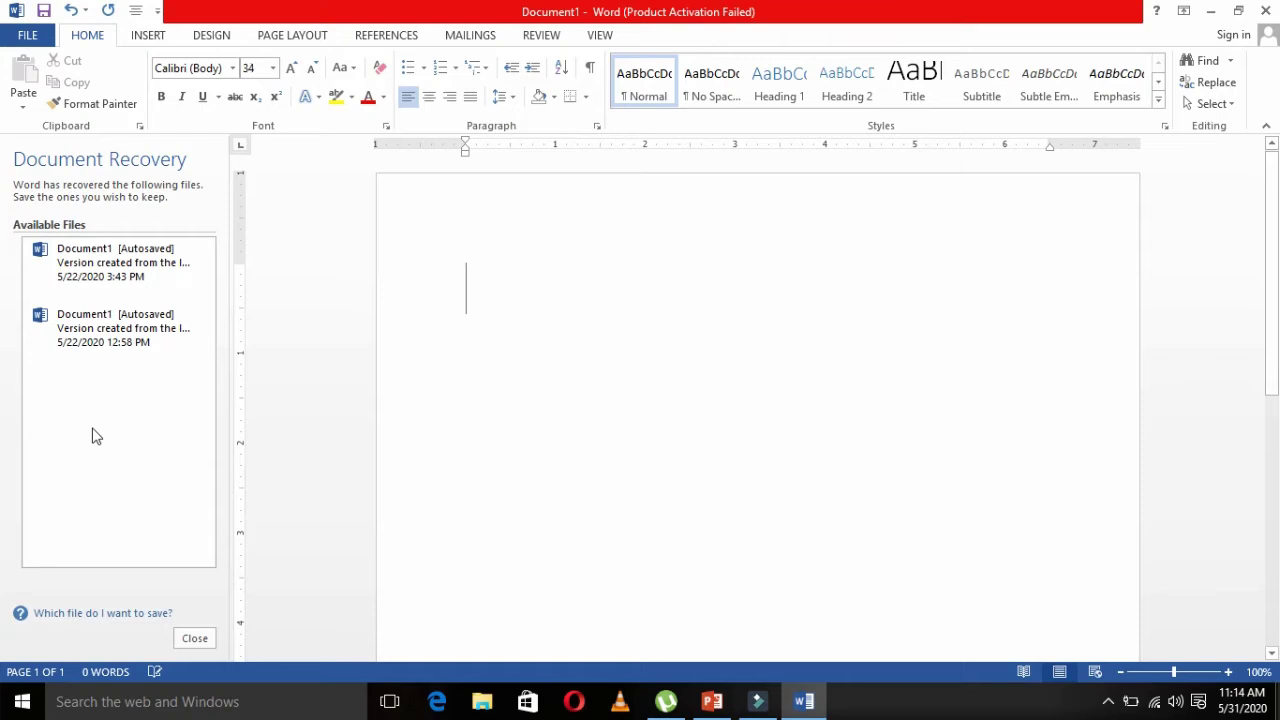
Type the heading 'Full Screen :' with a capital S.
text(full screen)
key(Return)
key(BackSpace)
key(Left)
key(Left)
key(Left)
key(Left)
key(Left)
key(Left)
key(shift+Left)
text(S)
key(Right)
key(Right)
key(Right)
key(Right)
key(Return)
key(BackSpace)
text(:)
Add the note line 'Slide show (F5)-show from beginning' below the heading.
key(Return)
text(slide show )
text(()
text(f4)
key(BackSpace)
text(5))
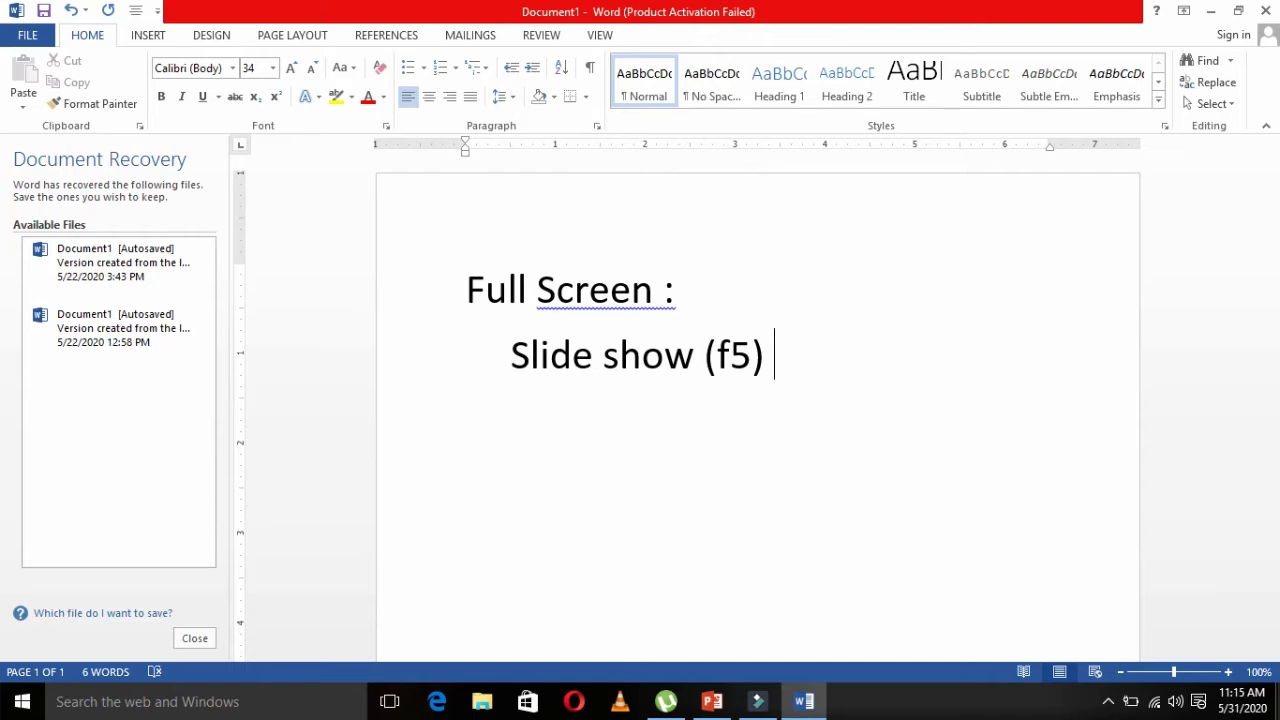
key(Left)
key(Left)
key(Left)
key(shift+Left)
text(F)
key(Right)
key(Right)
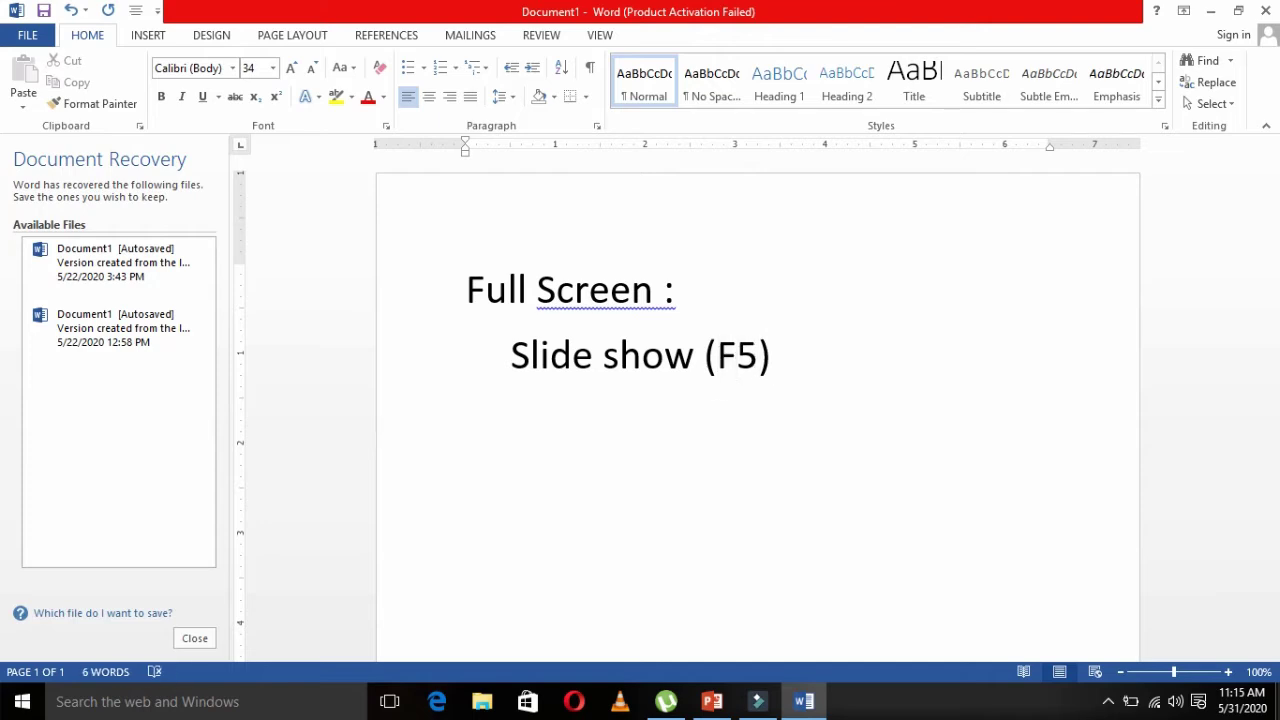
text(-)
text(be)
key(BackSpace)
key(BackSpace)
text(show )
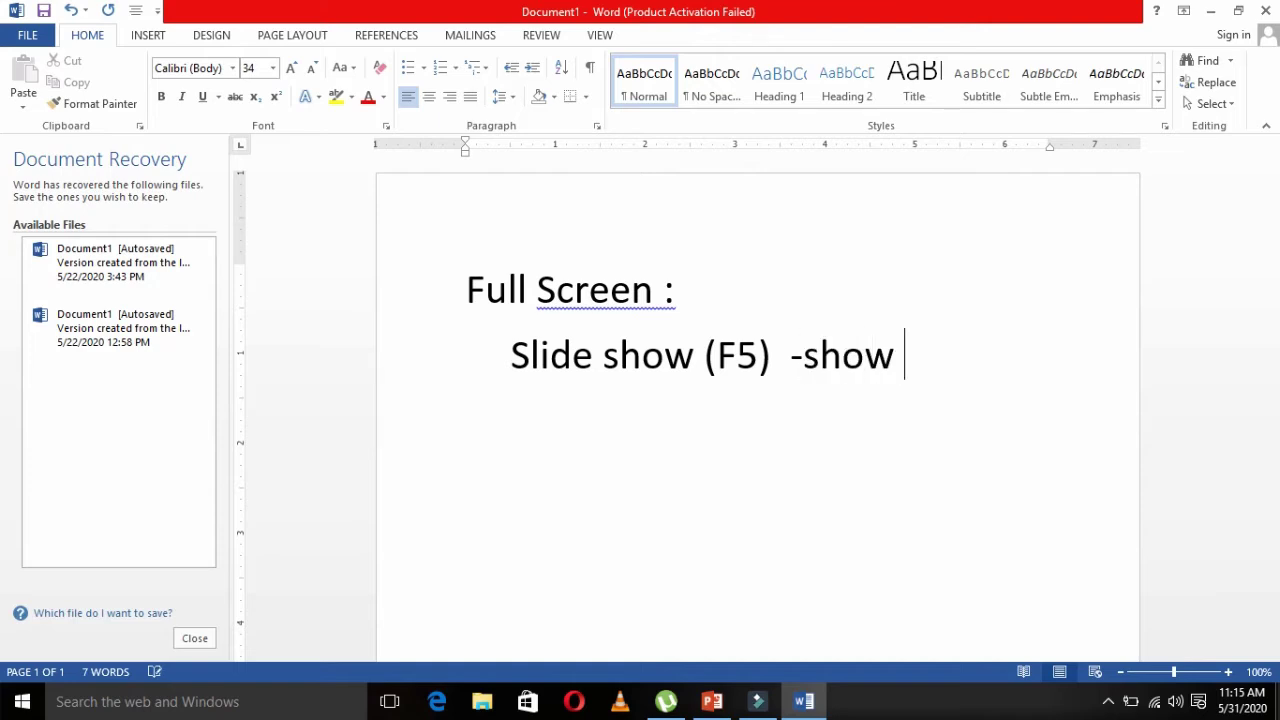
text(from beg)
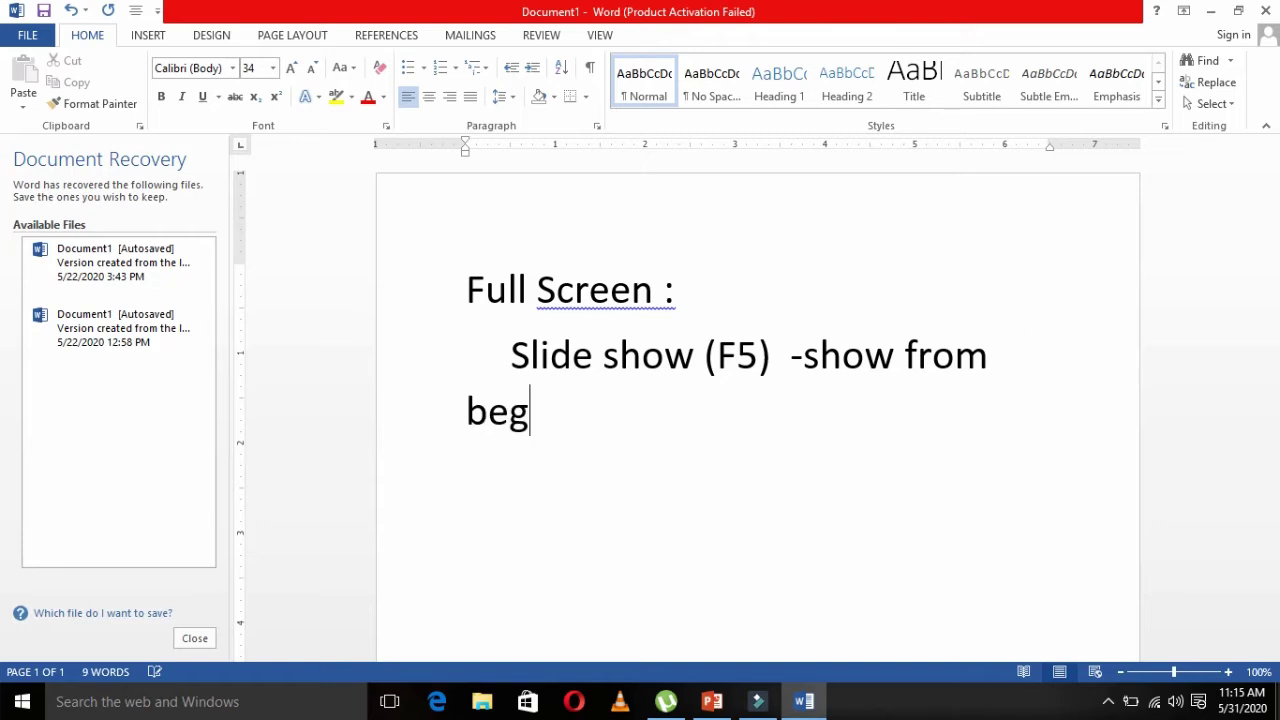
text(ining)
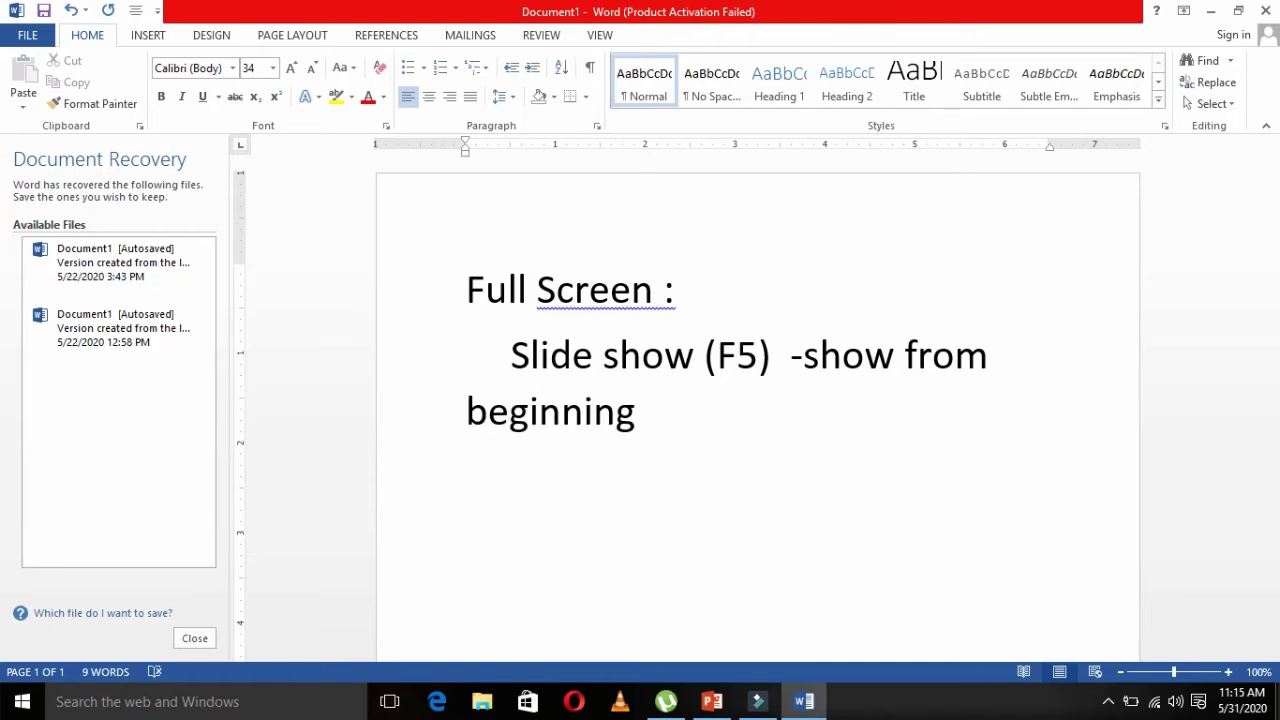
Remove the spaces before the dash and shrink the note so it fits one line.
click(642, 355)
key(Left)
key(Left)
key(Left)
key(Right)
key(Right)
key(Right)
key(Right)
key(Right)
key(Right)
key(Right)
key(Left)
key(Left)
key(BackSpace)
key(BackSpace)
key(Down)
key(Up)
key(Left)
key(Left)
key(Home)
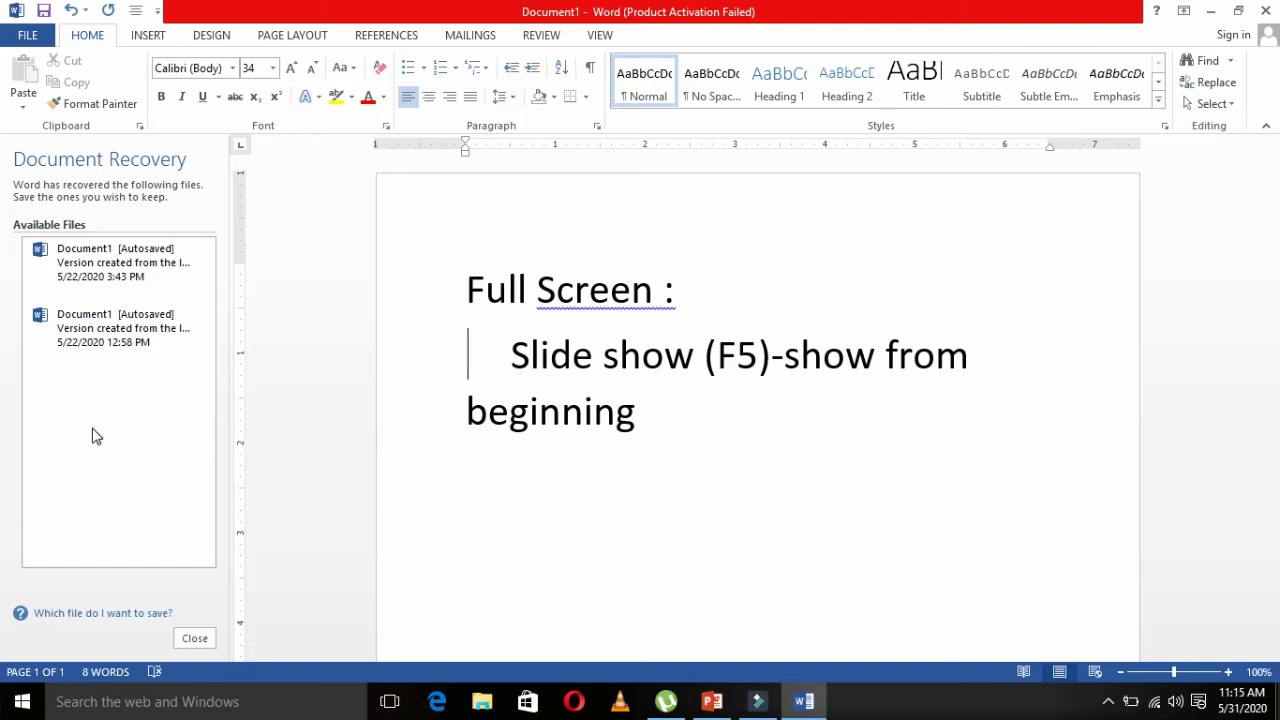
key(shift+Down)
key(shift+Down)
key(ctrl+bracketleft)
key(ctrl+bracketleft)
key(ctrl+bracketleft)
key(ctrl+bracketleft)
key(ctrl+bracketleft)
key(ctrl+bracketleft)
key(ctrl+bracketleft)
key(Right)
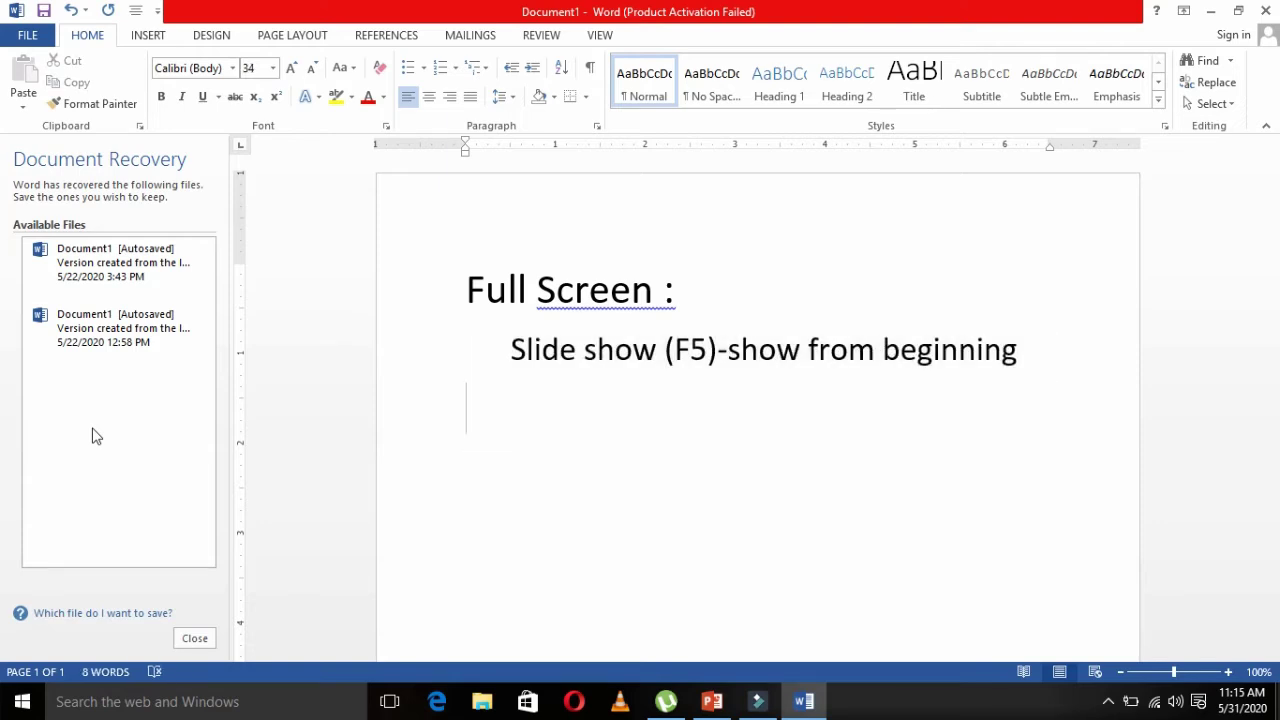
Type an indented 'Slide show' note and shrink it to 27 pt.
key(Tab)
text(sl)
text(ide sohw)
key(BackSpace)
key(BackSpace)
key(BackSpace)
text(how)
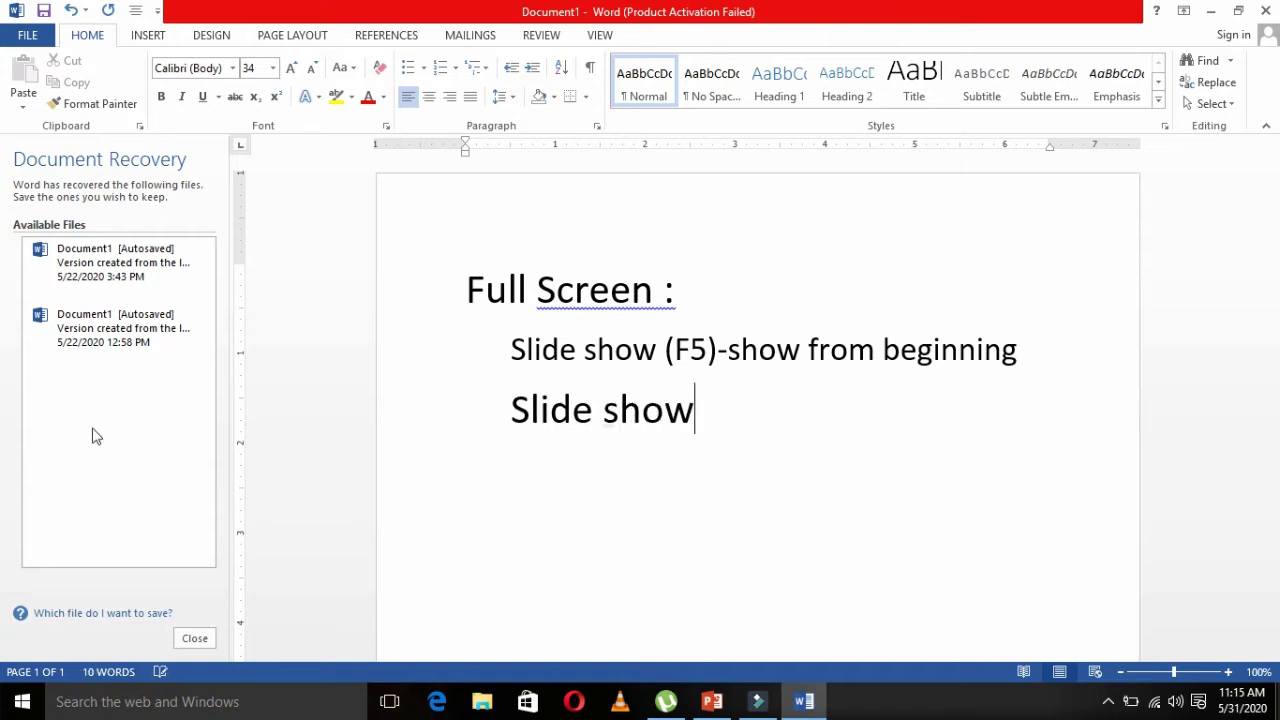
key(shift+Left)
key(shift+Left)
key(shift+Left)
key(shift+Left)
key(shift+Left)
key(shift+Left)
key(shift+Left)
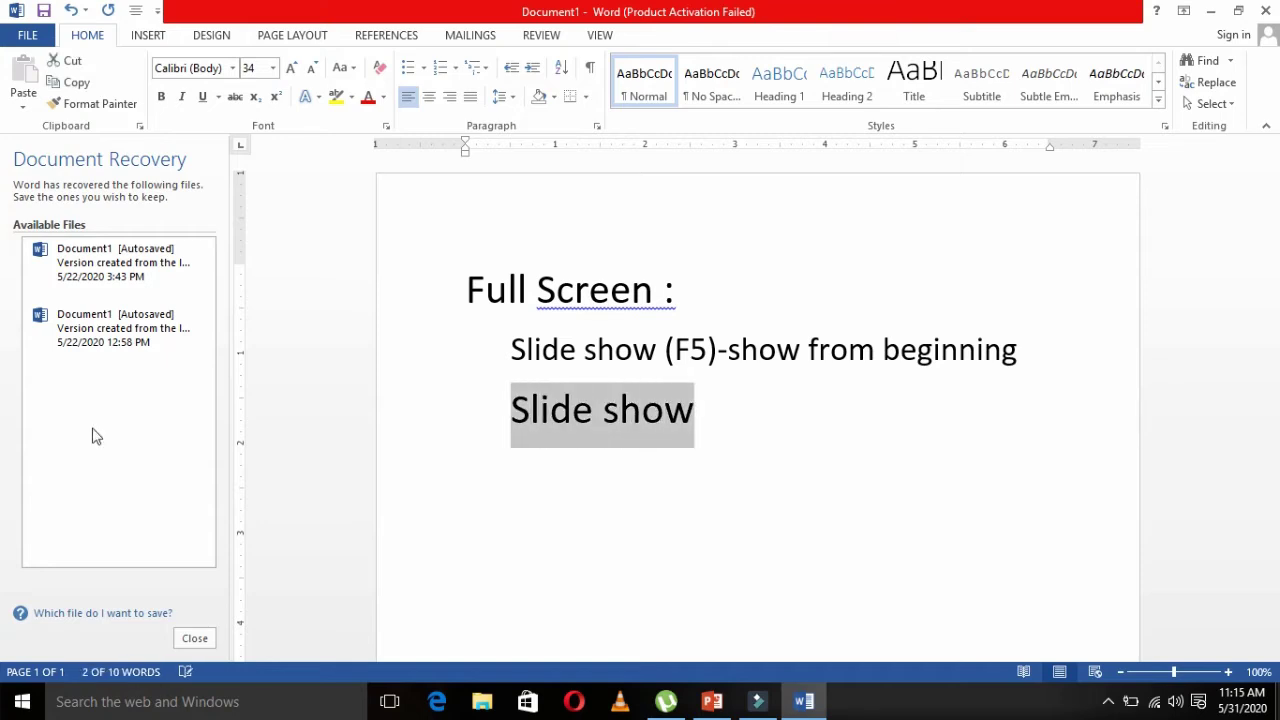
key(ctrl+bracketleft)
key(ctrl+bracketleft)
key(ctrl+bracketleft)
key(ctrl+bracketleft)
key(ctrl+bracketleft)
key(ctrl+bracketleft)
key(Right)
key(ctrl+bracketleft)
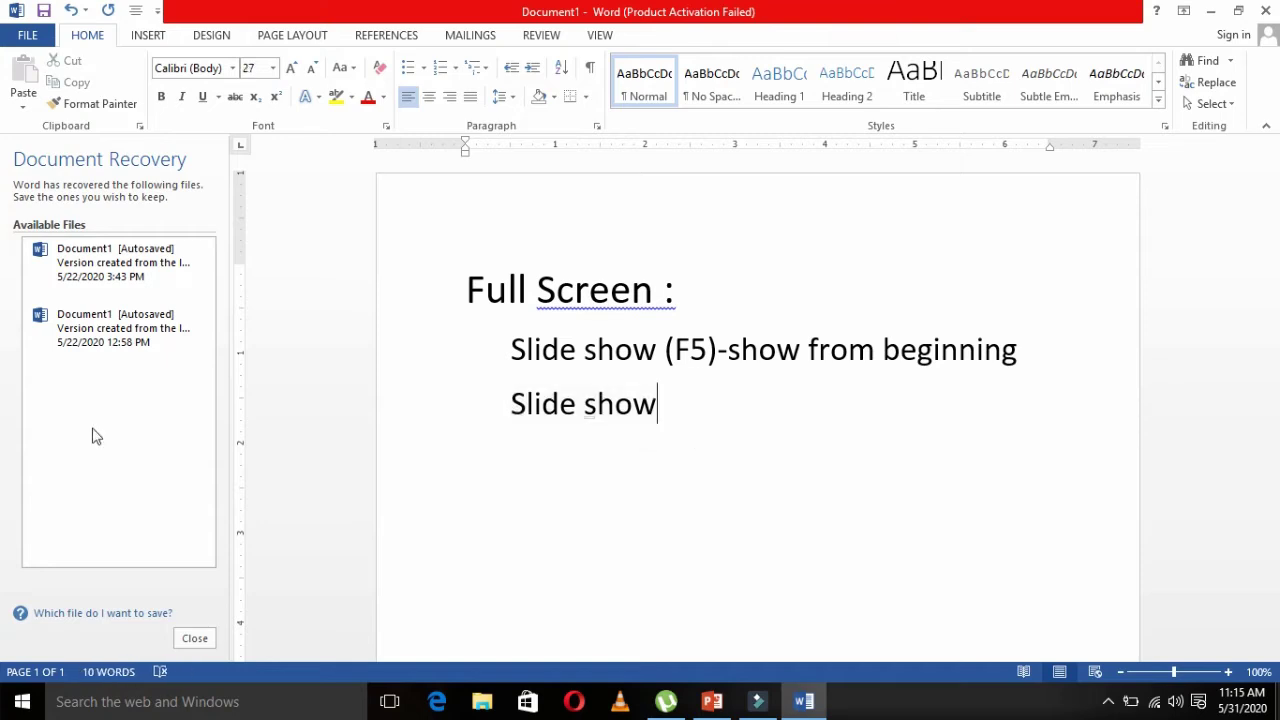
Complete the note as 'Slide show (shift + f5), current slide show.'.
text((shf)
key(BackSpace)
text(ift + )
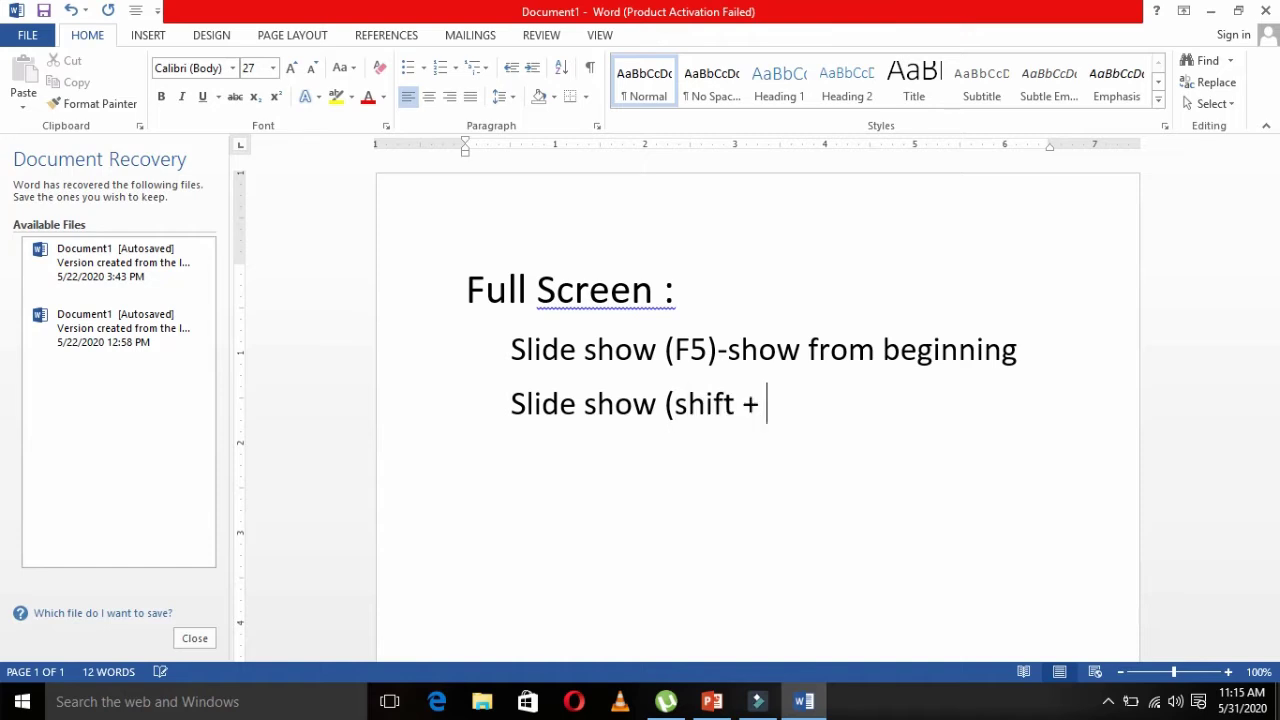
text(f5)
text(),)
text(current slide )
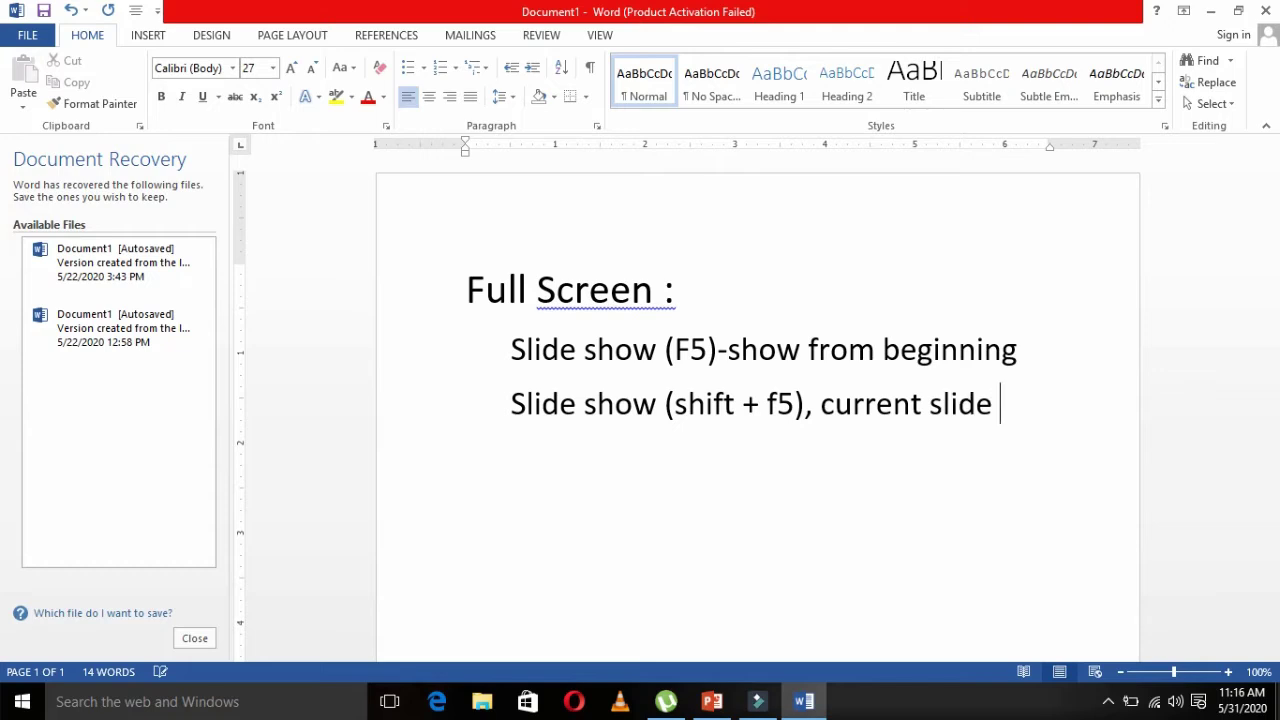
text(show.)
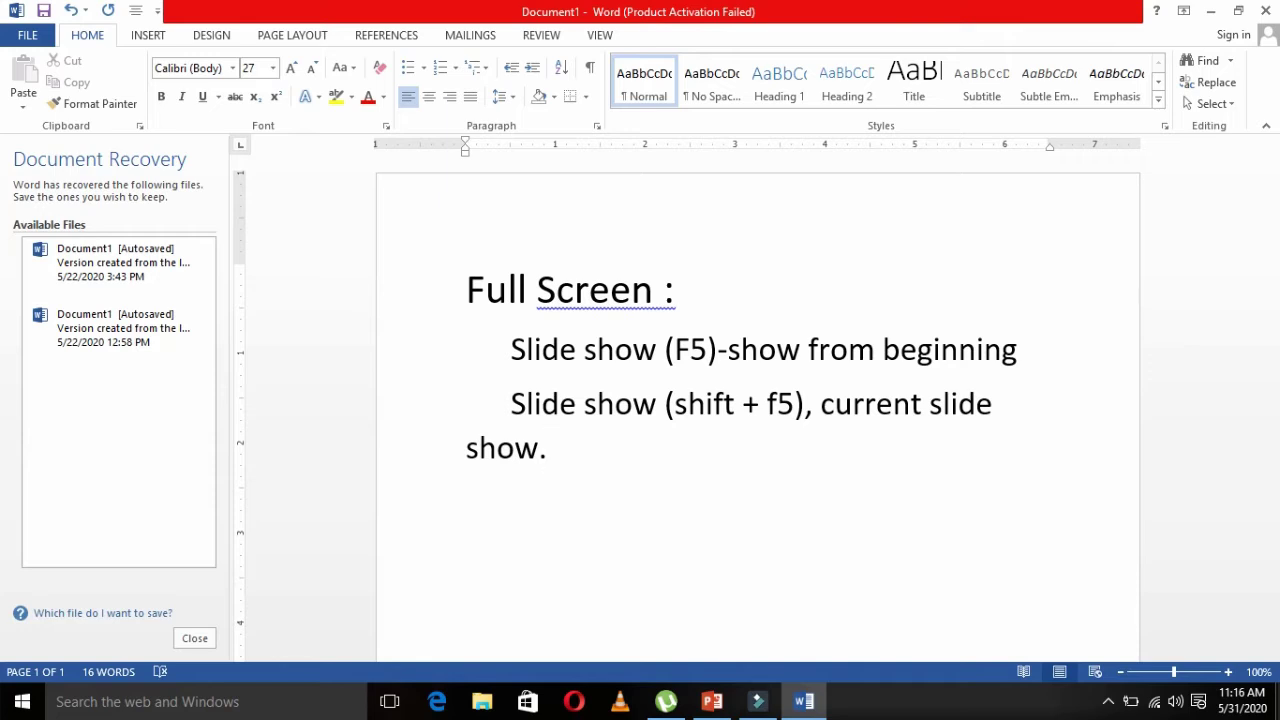
key(alt+Tab)
Run the slide show from the beginning with F5, then exit it.
key(Up)
key(Up)
key(Up)
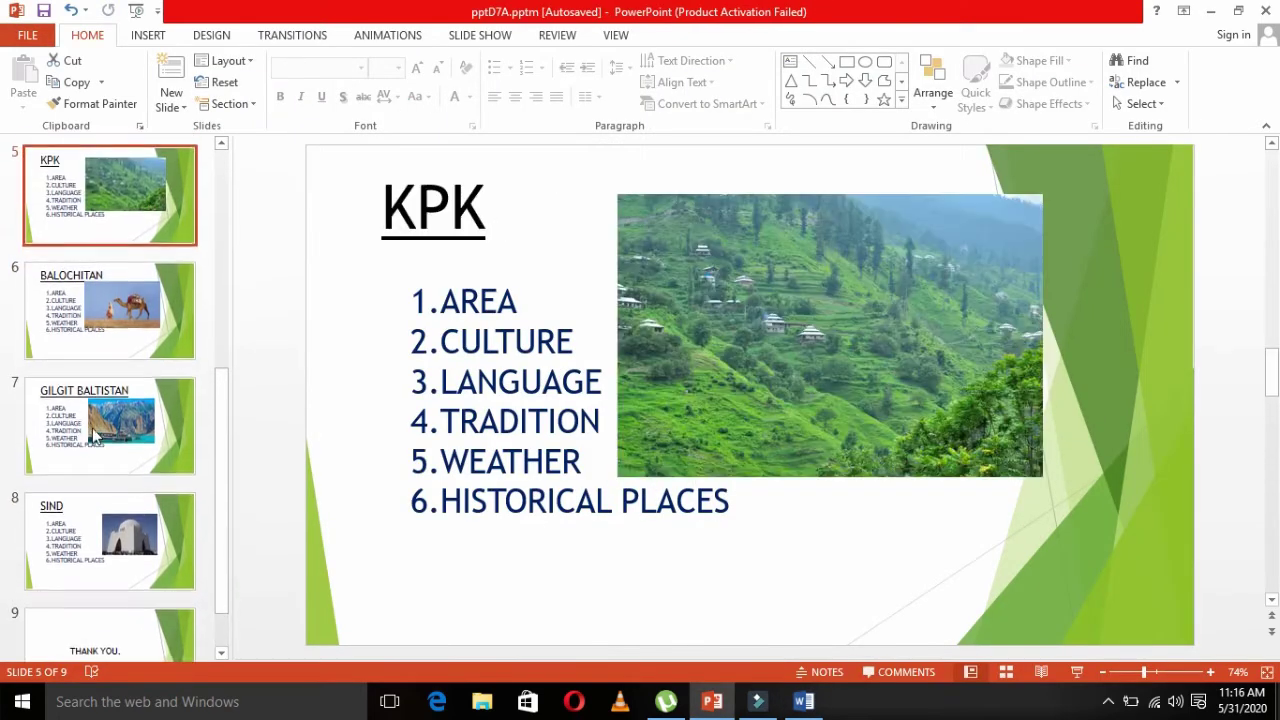
key(Up)
key(F5)
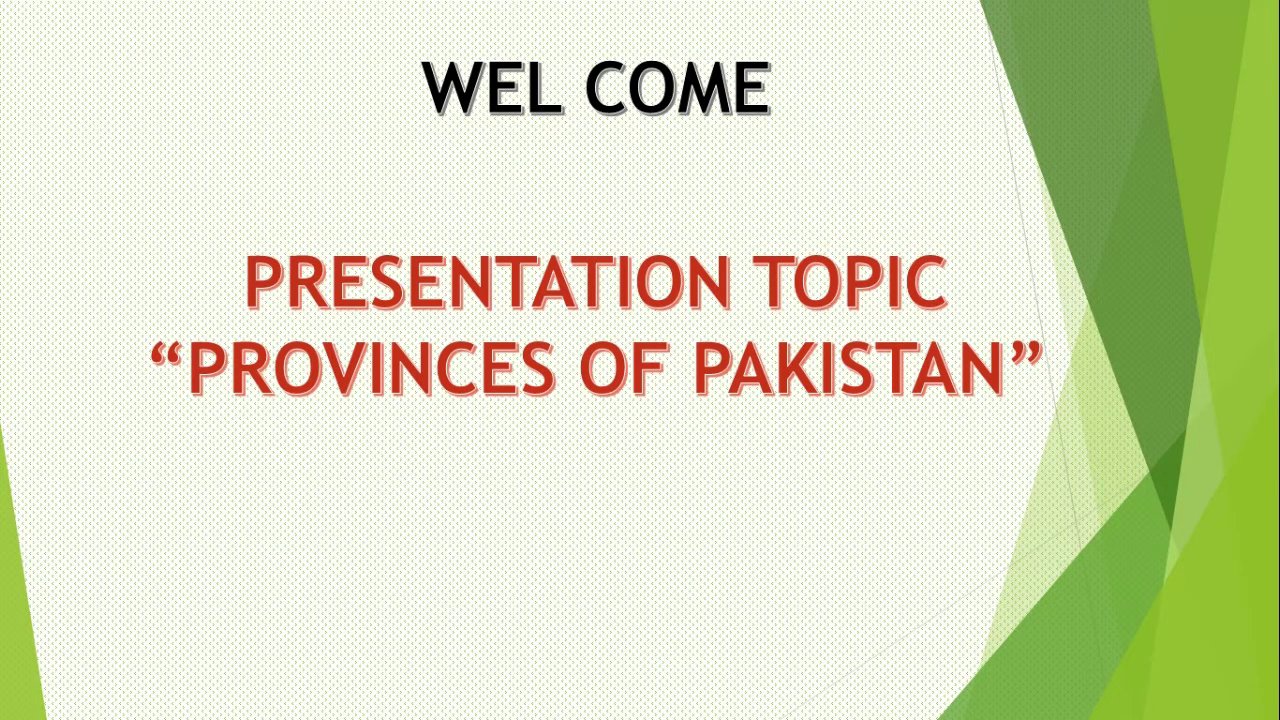
key(Right)
key(Right)
key(Right)
key(Right)
key(Right)
key(Right)
key(Right)
key(Right)
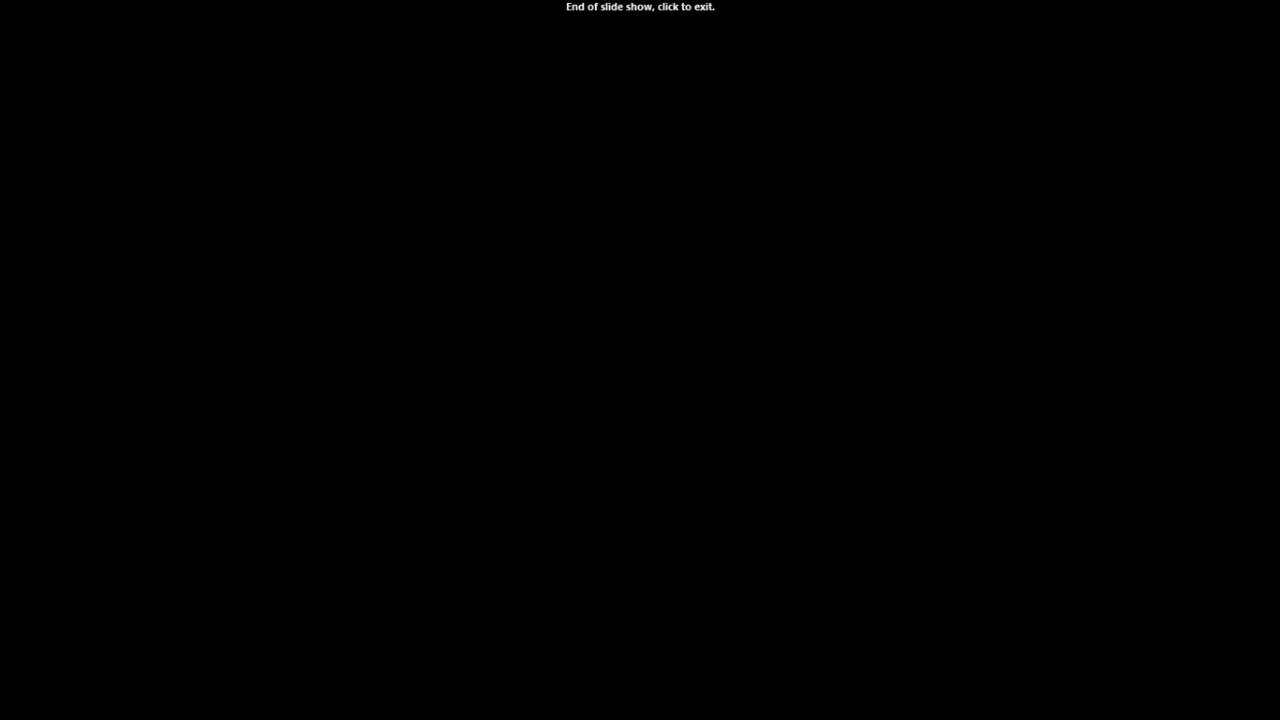
key(Escape)
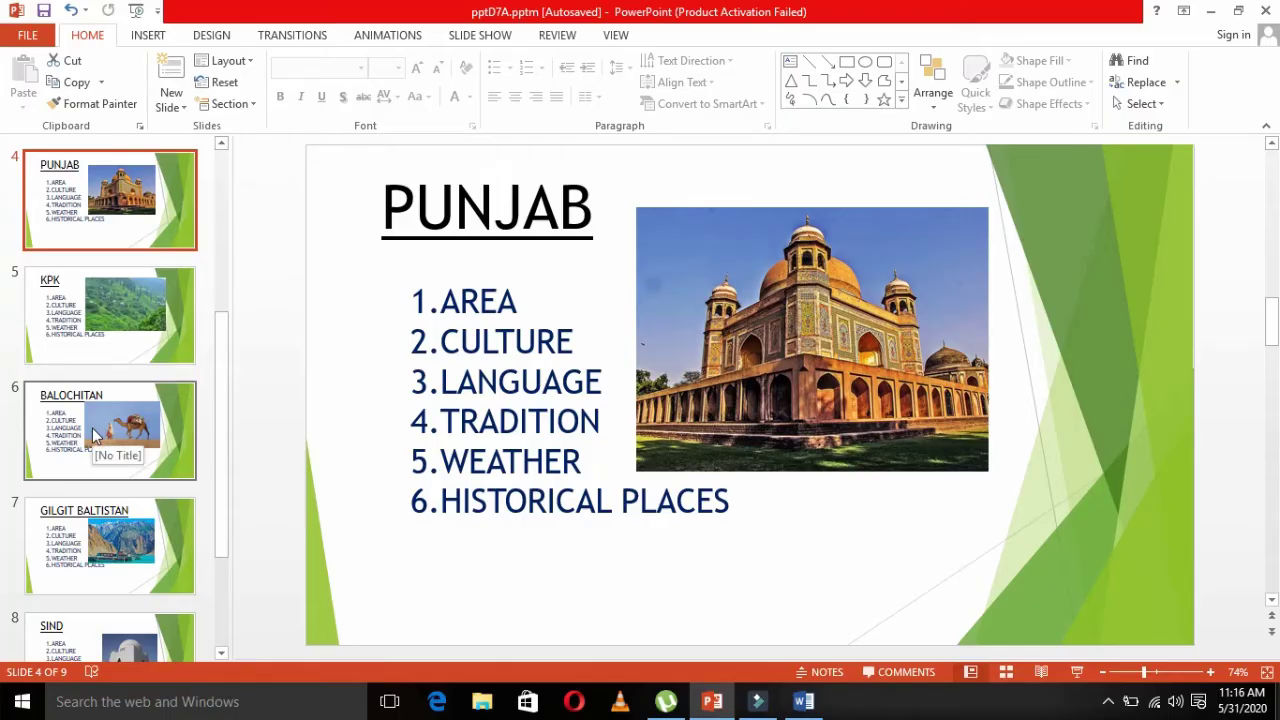
Start the show from the KPK slide with Shift+F5, end it, and step through the slides.
scroll(110, 440, up, 2)
scroll(95, 432, down, 1)
key(Down)
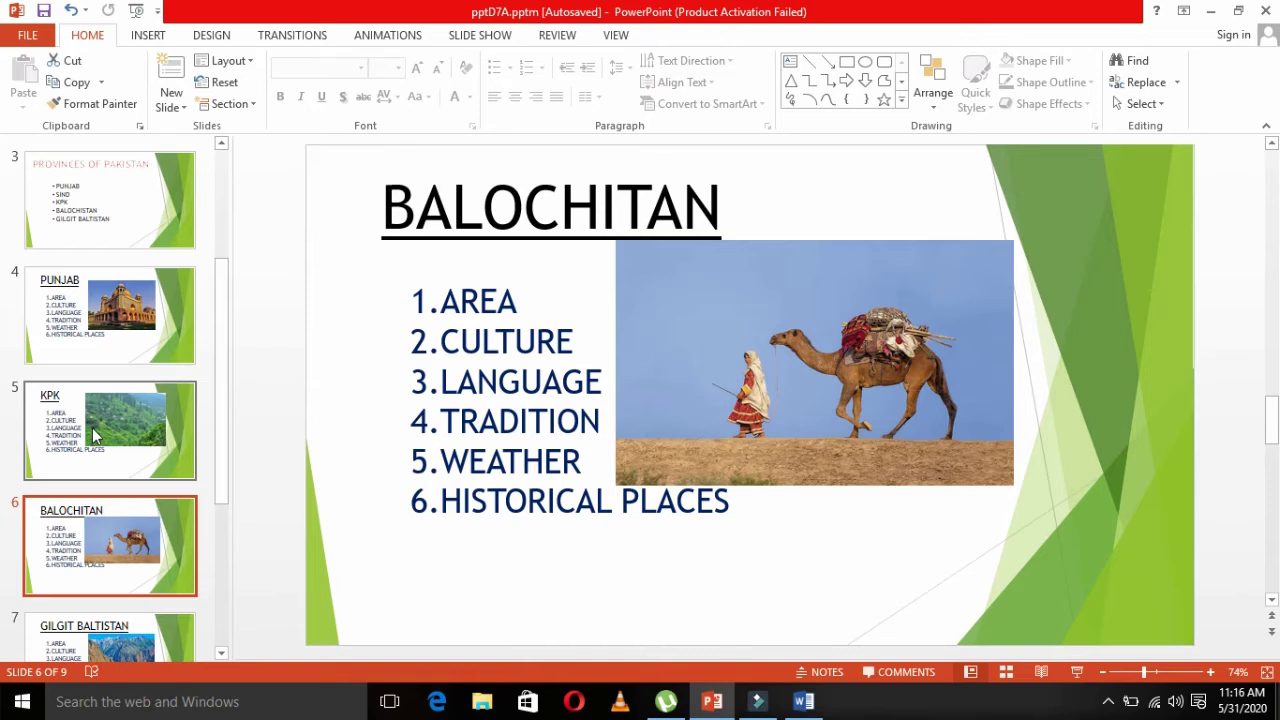
key(Down)
key(Up)
key(Up)
key(Up)
key(Down)
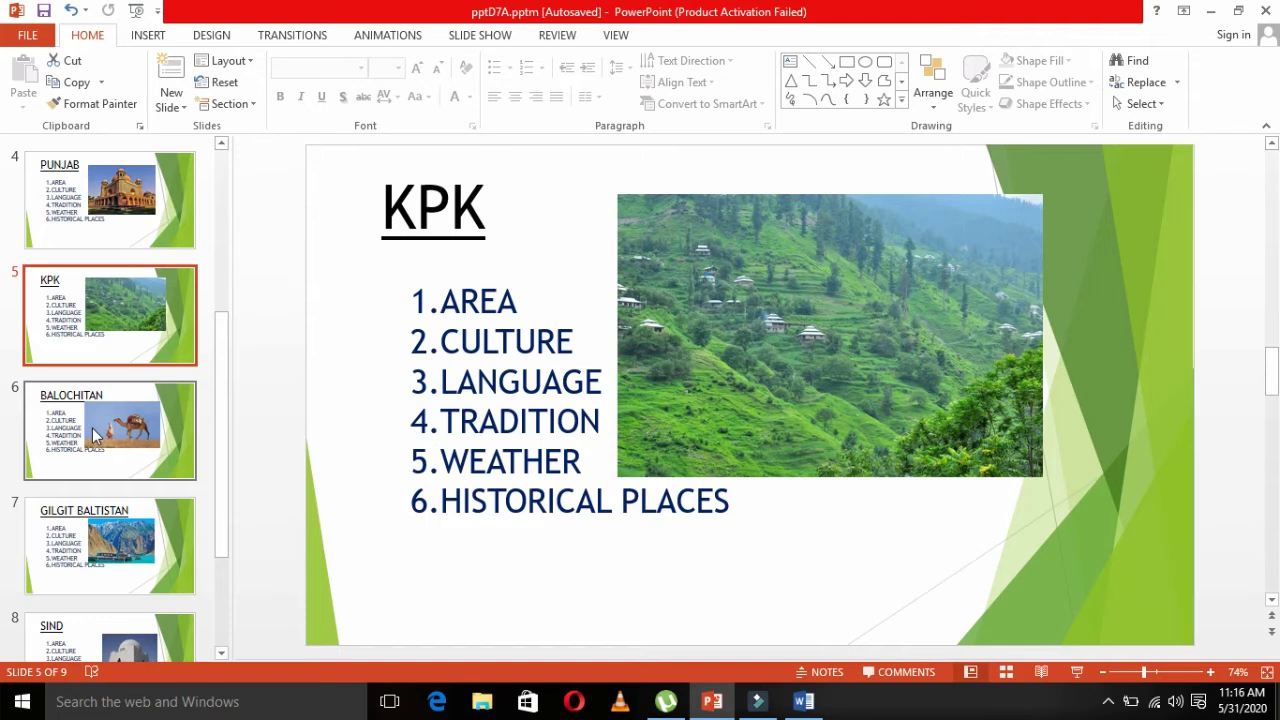
key(shift+F5)
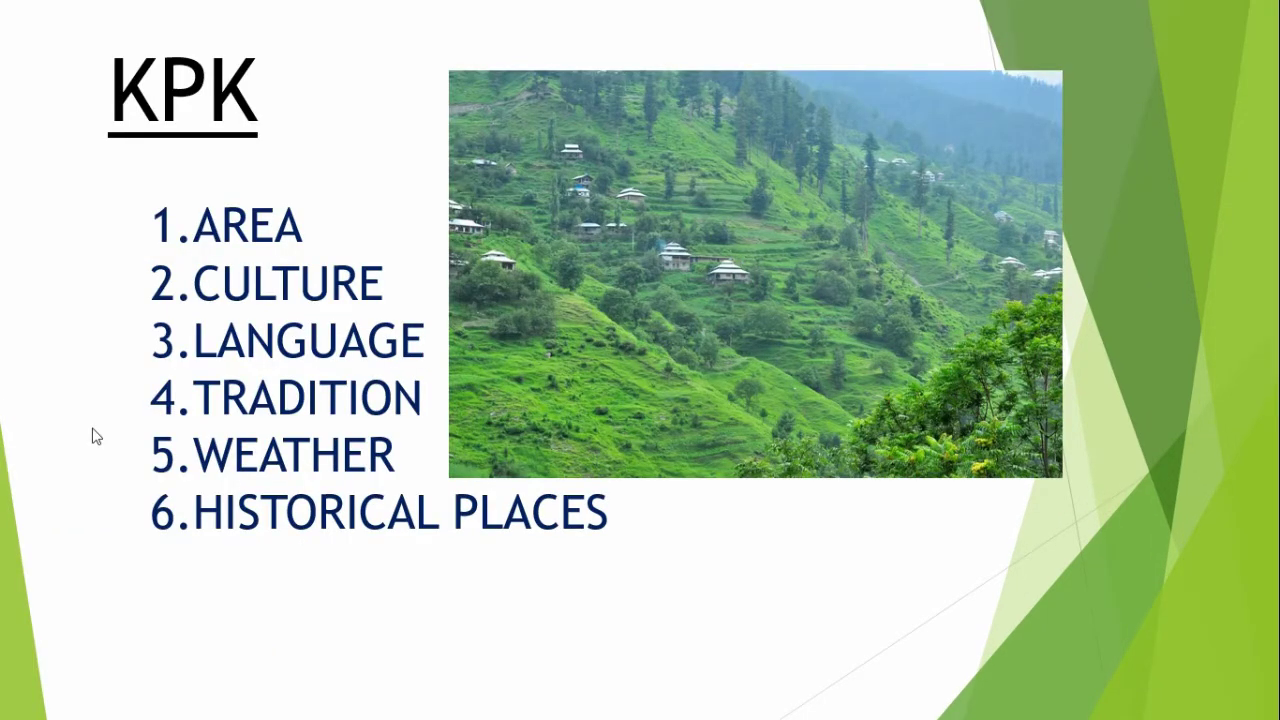
key(Escape)
key(Down)
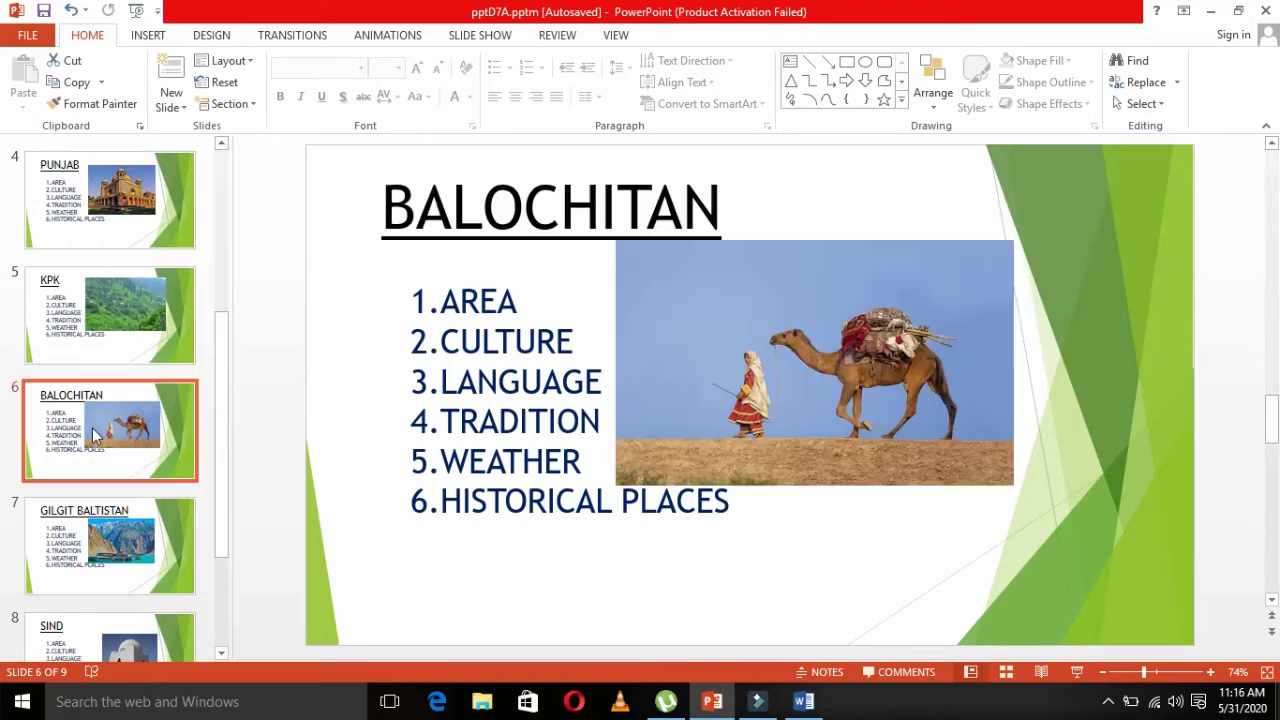
key(Down)
key(Down)
key(Up)
key(Up)
key(Up)
key(Up)
key(Up)
key(Up)
key(Up)
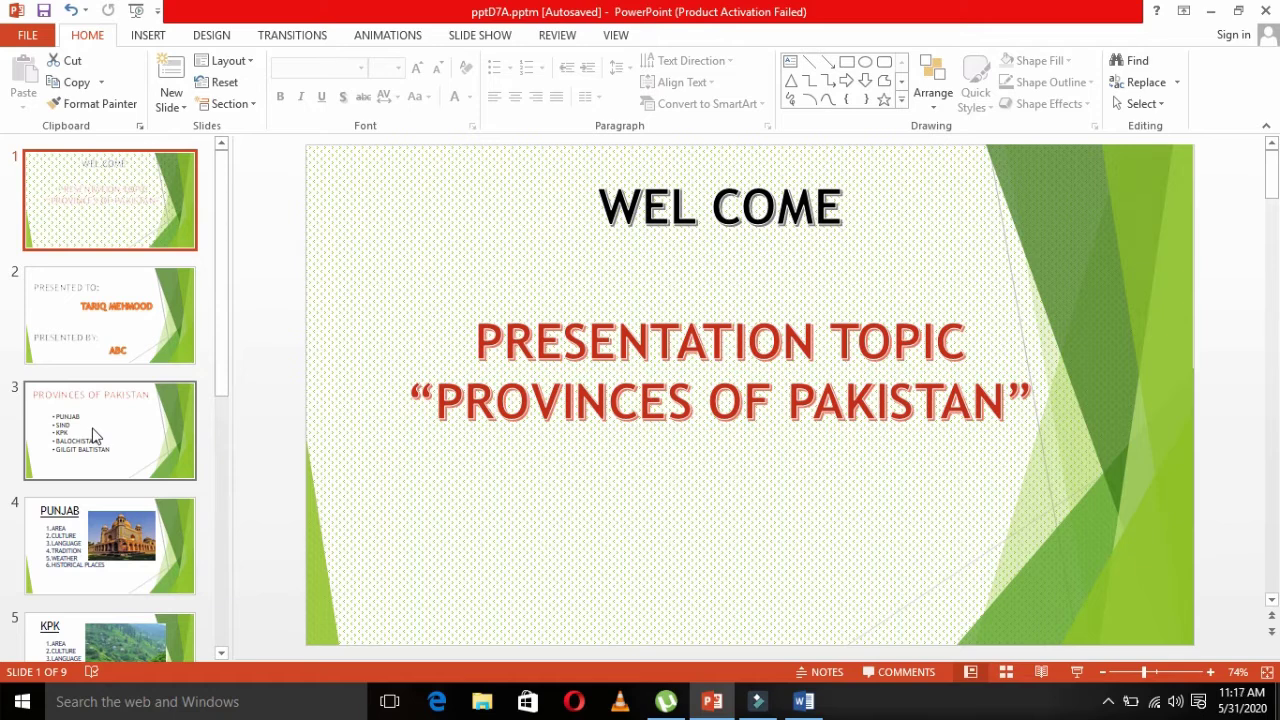
Add an 'Animation :' heading on a new line in the Word notes.
click(710, 701)
key(Return)
text(animation)
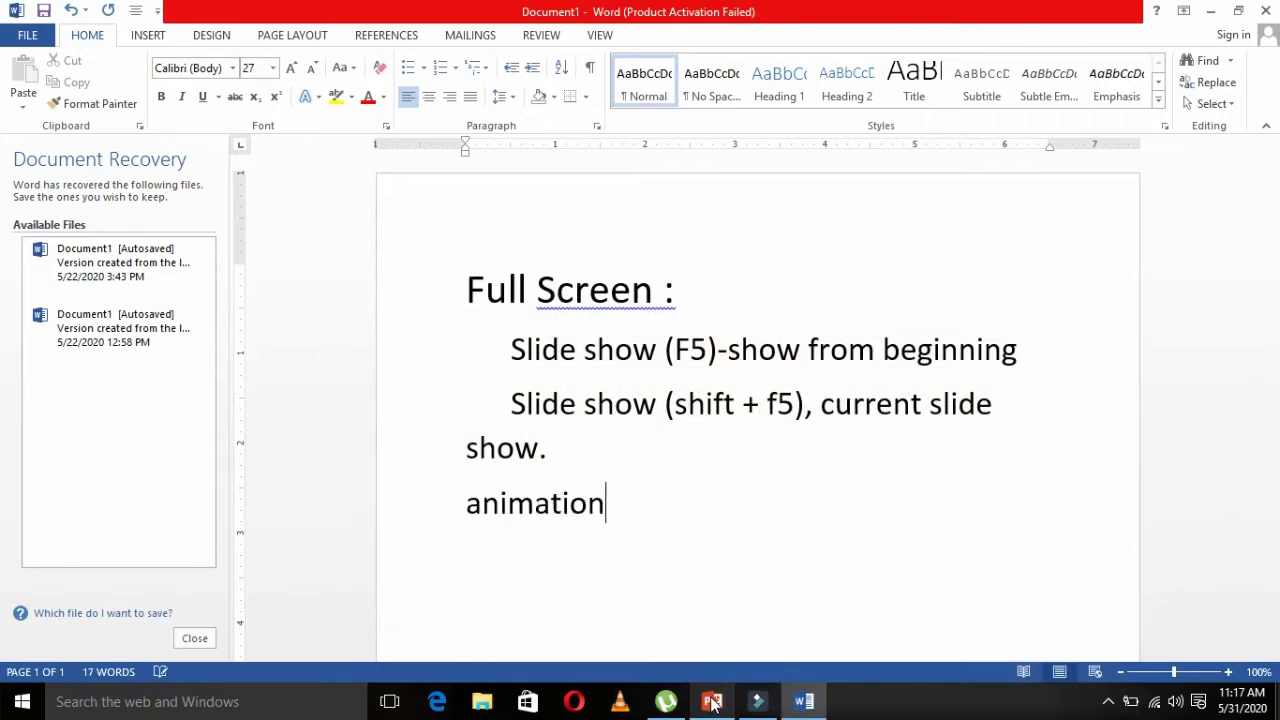
key(Return)
key(BackSpace)
text(:)
key(BackSpace)
text(:)
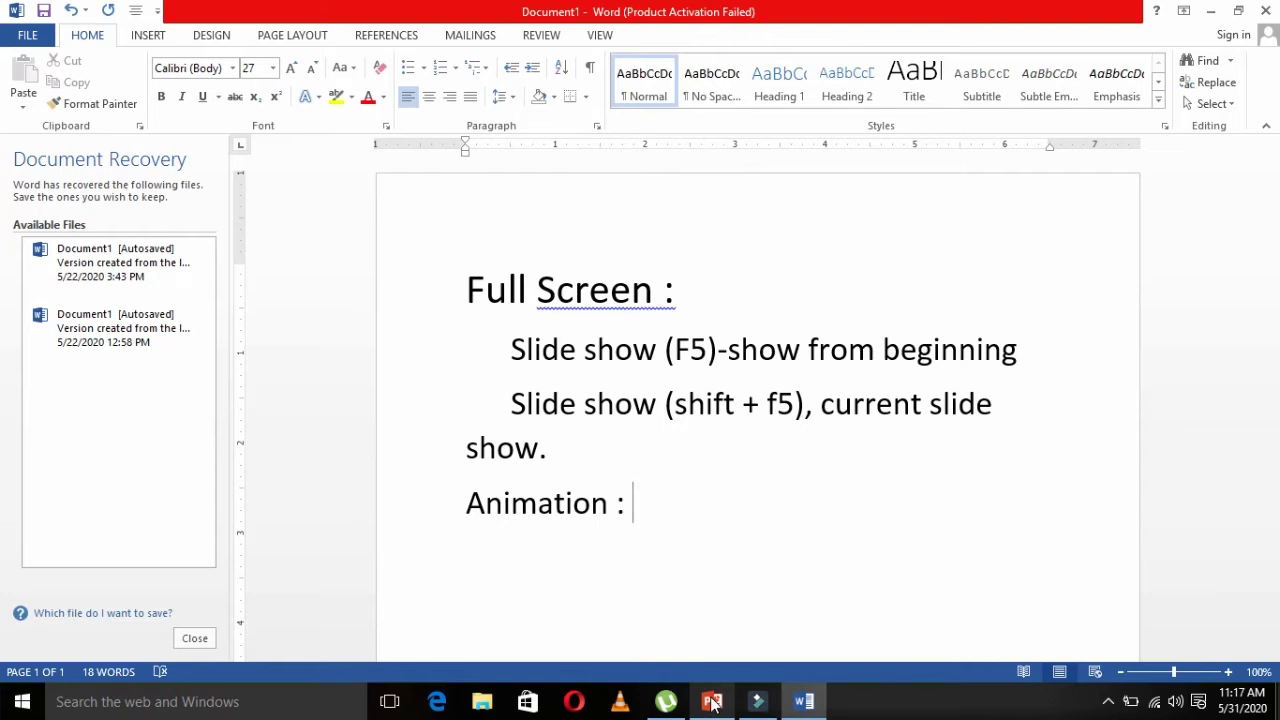
Capitalise 'Shift' in the second note and add an indented 'Slide transition' line.
key(Up)
key(Up)
key(Right)
key(Right)
key(shift+Left)
text(S)
key(Down)
key(Down)
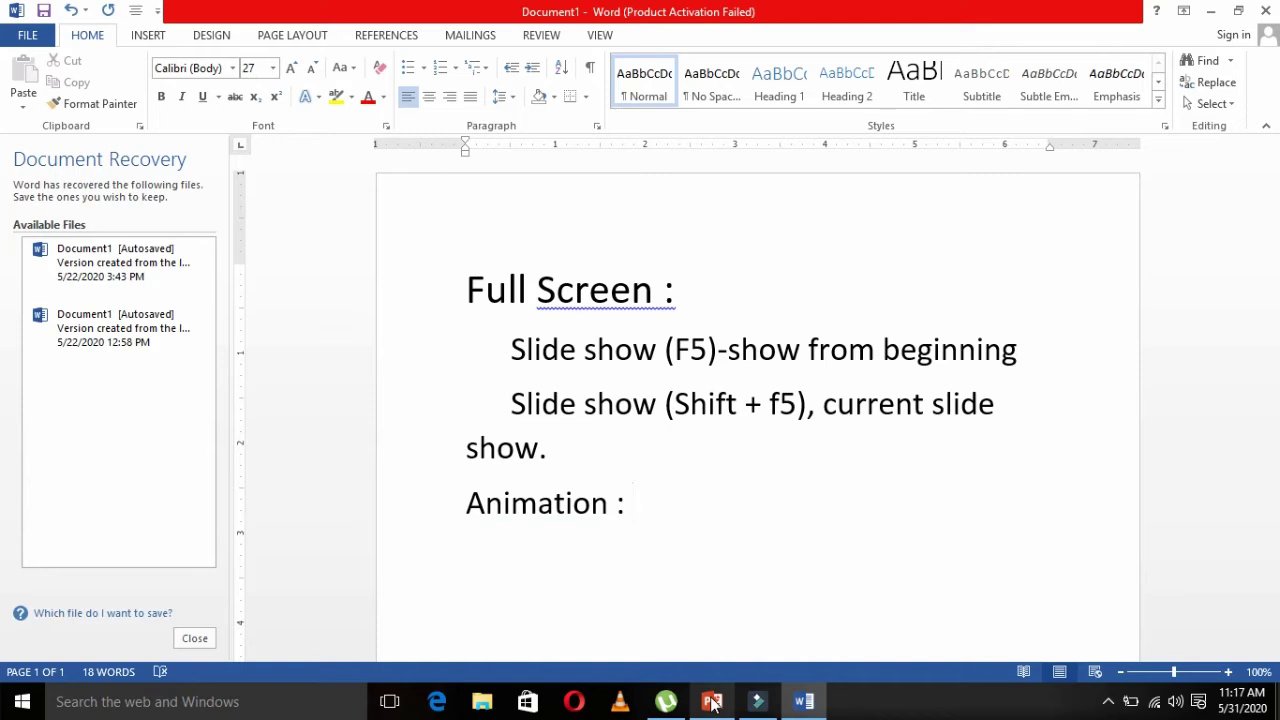
key(Return)
key(Tab)
key(Tab)
key(Tab)
key(Tab)
text(slide transition)
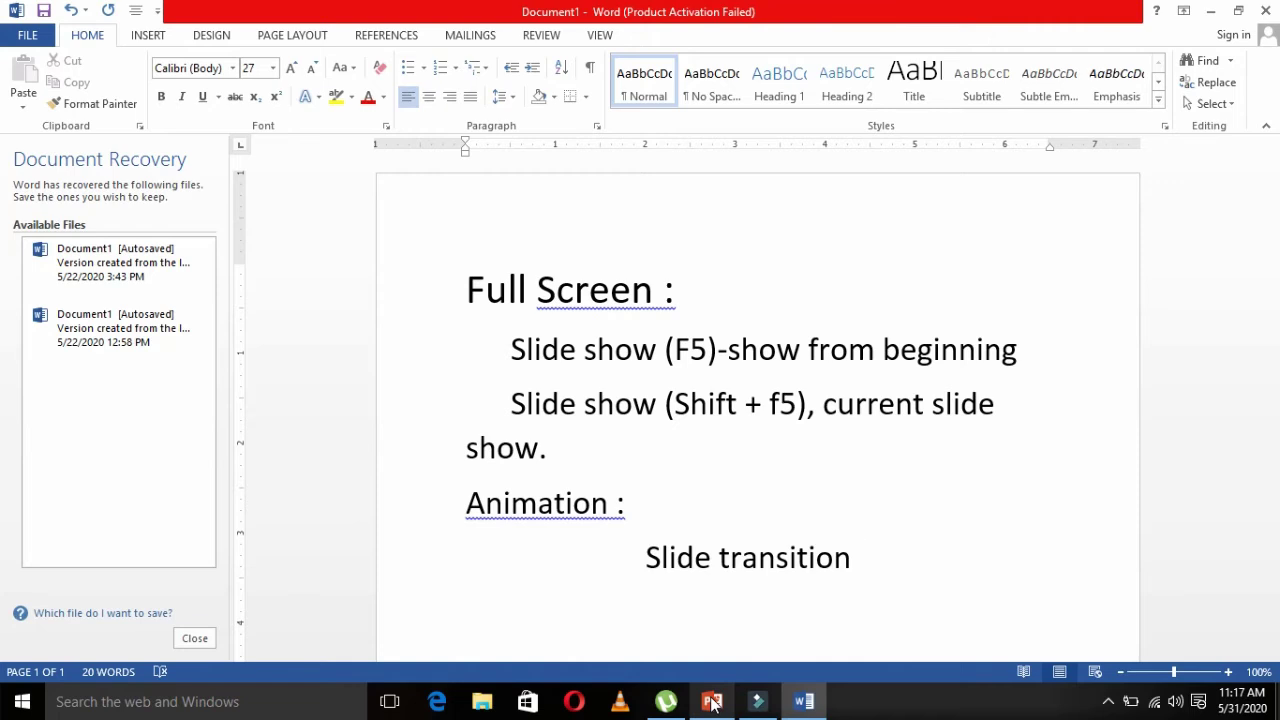
click(713, 703)
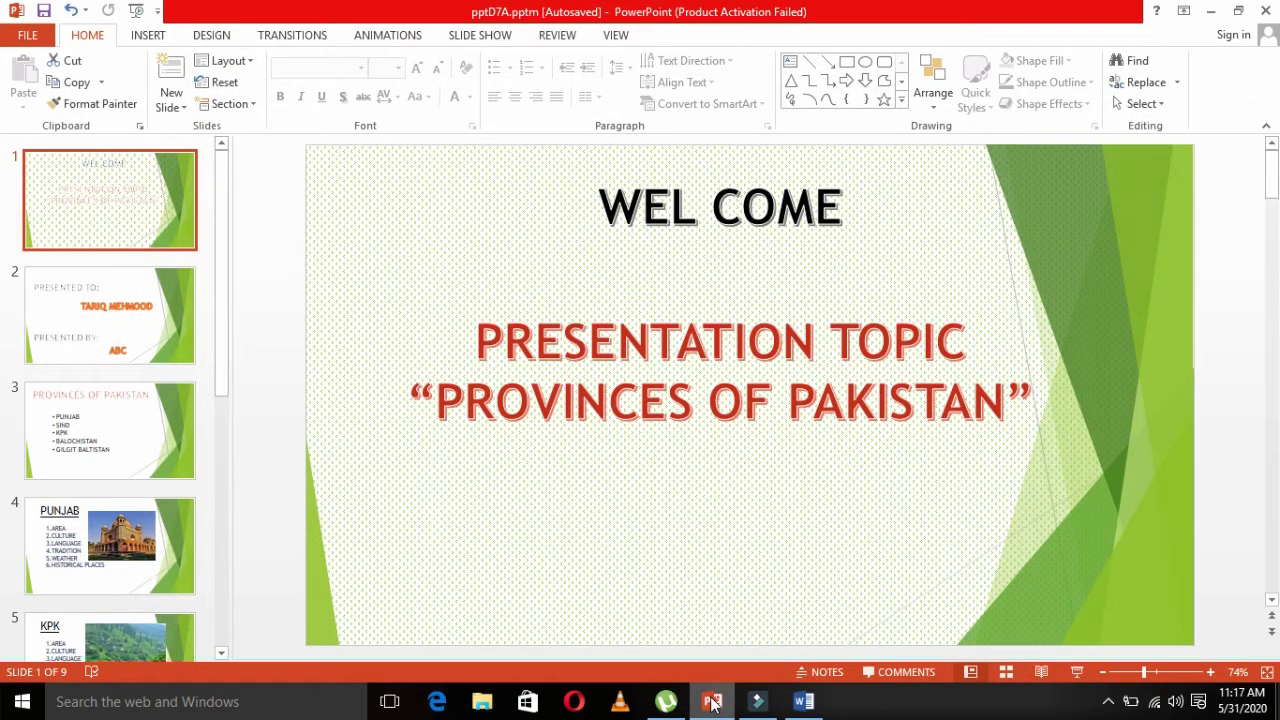
Open the transition settings and briefly run the show from the start.
click(291, 36)
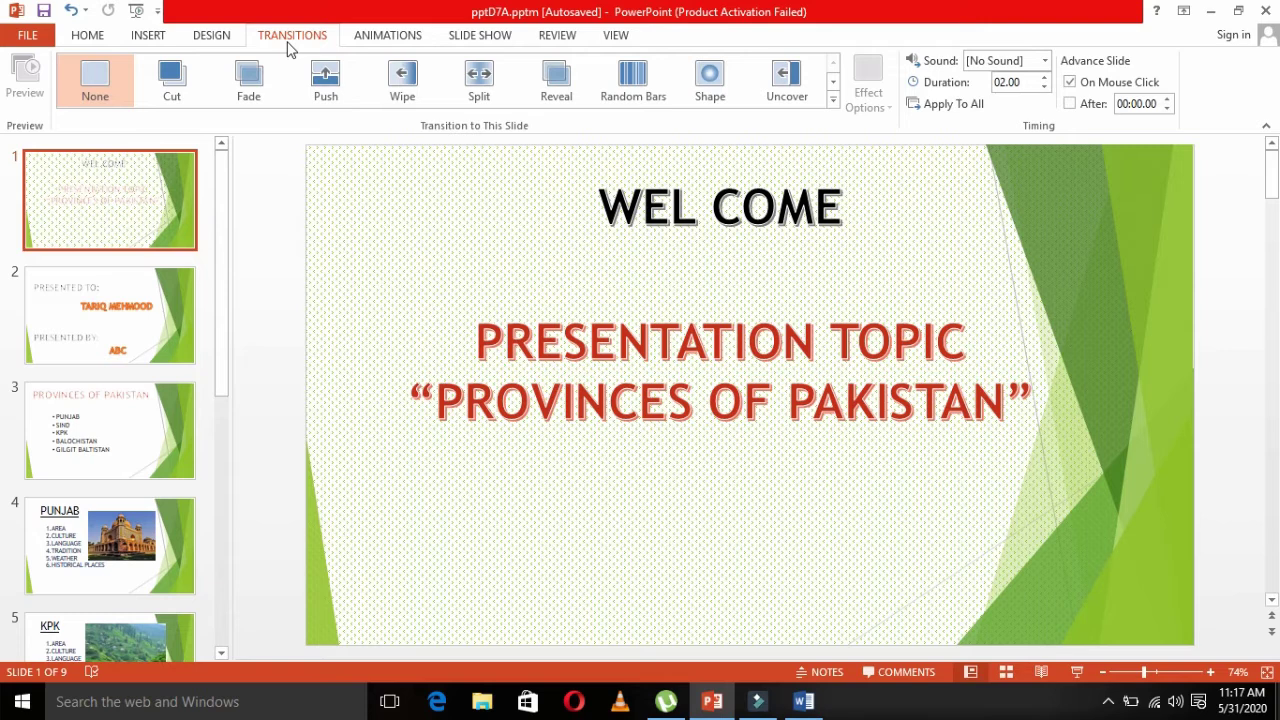
key(F5)
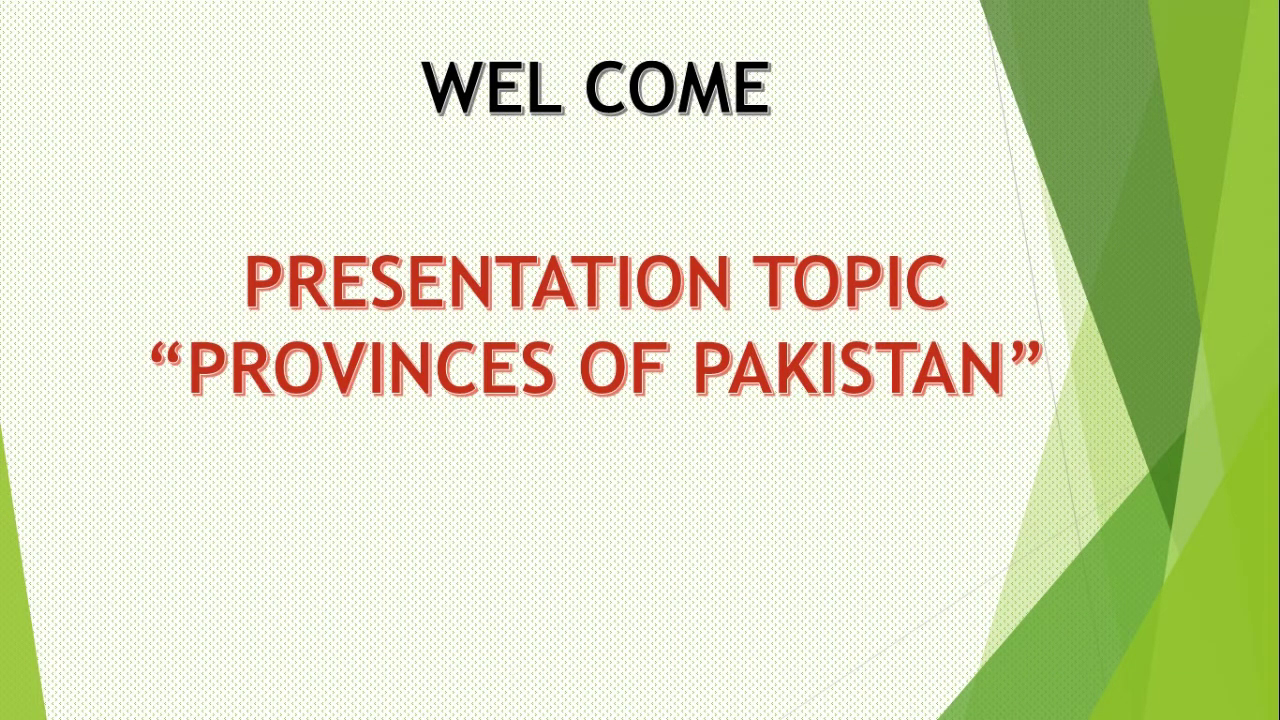
key(Escape)
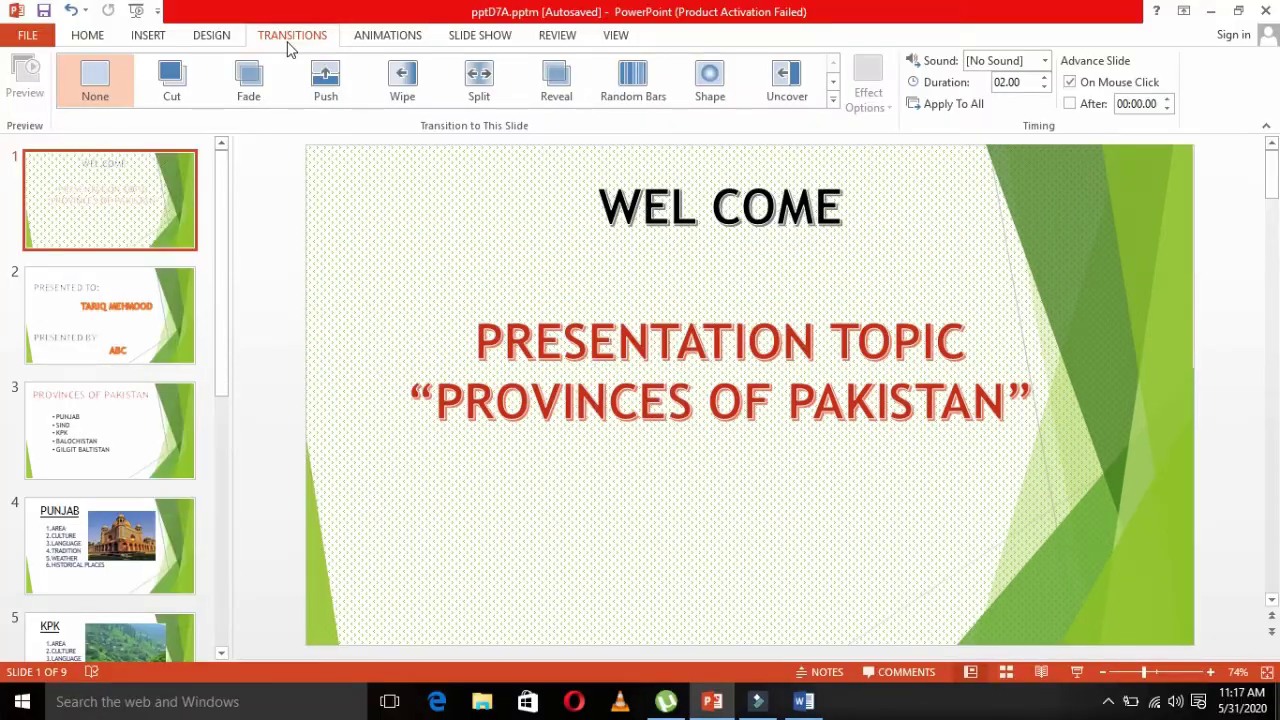
After trying Fade and Shape, preview Random Bars and apply it to all slides.
click(255, 84)
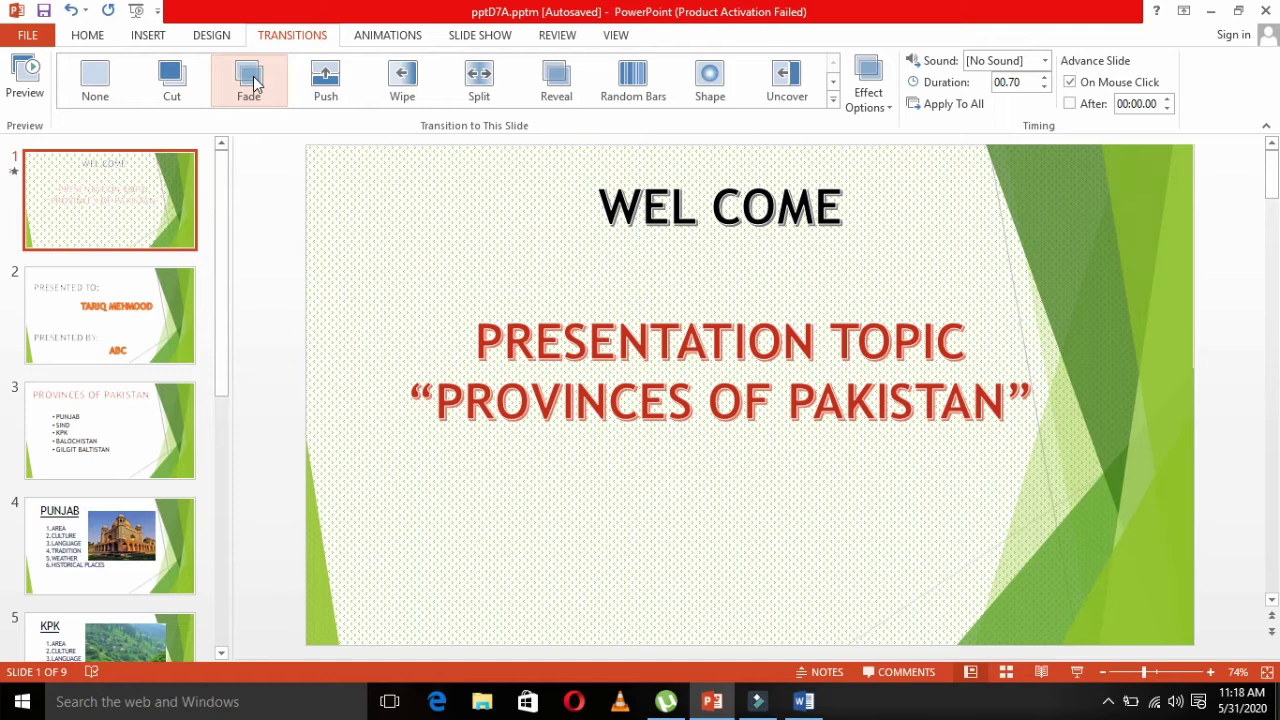
click(636, 90)
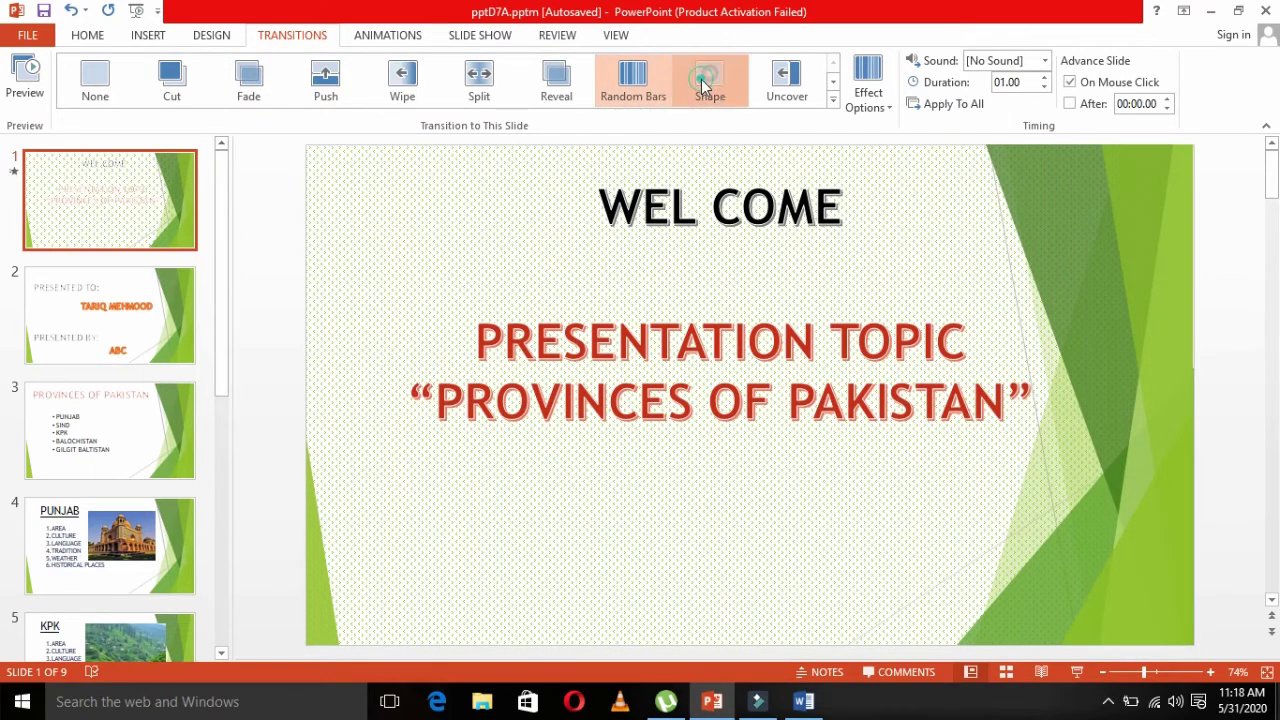
click(703, 85)
click(622, 85)
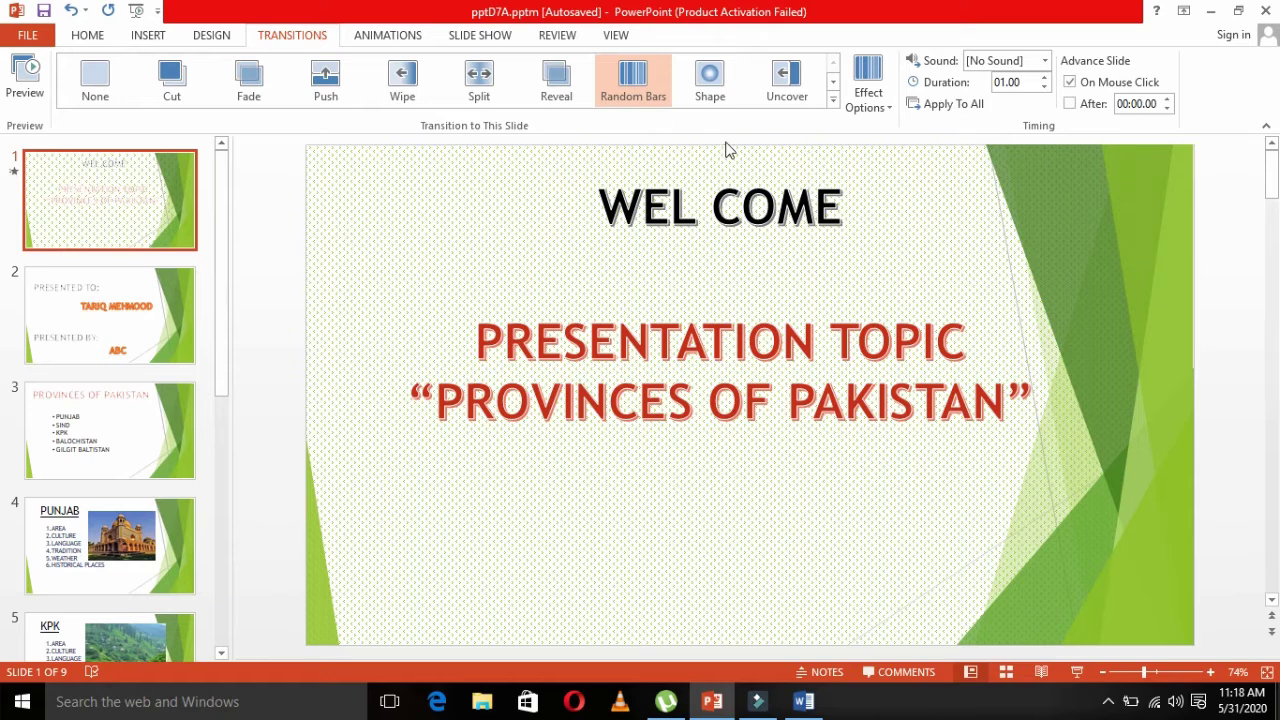
click(643, 88)
click(952, 104)
key(F5)
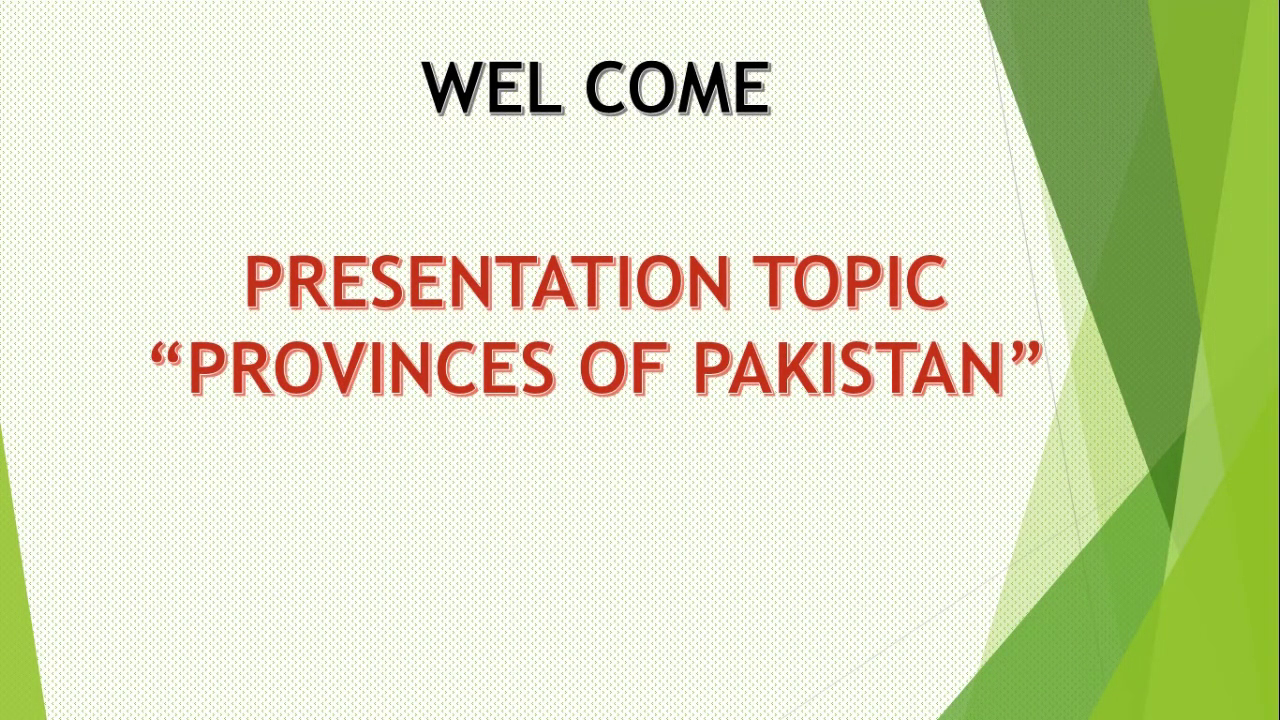
key(Right)
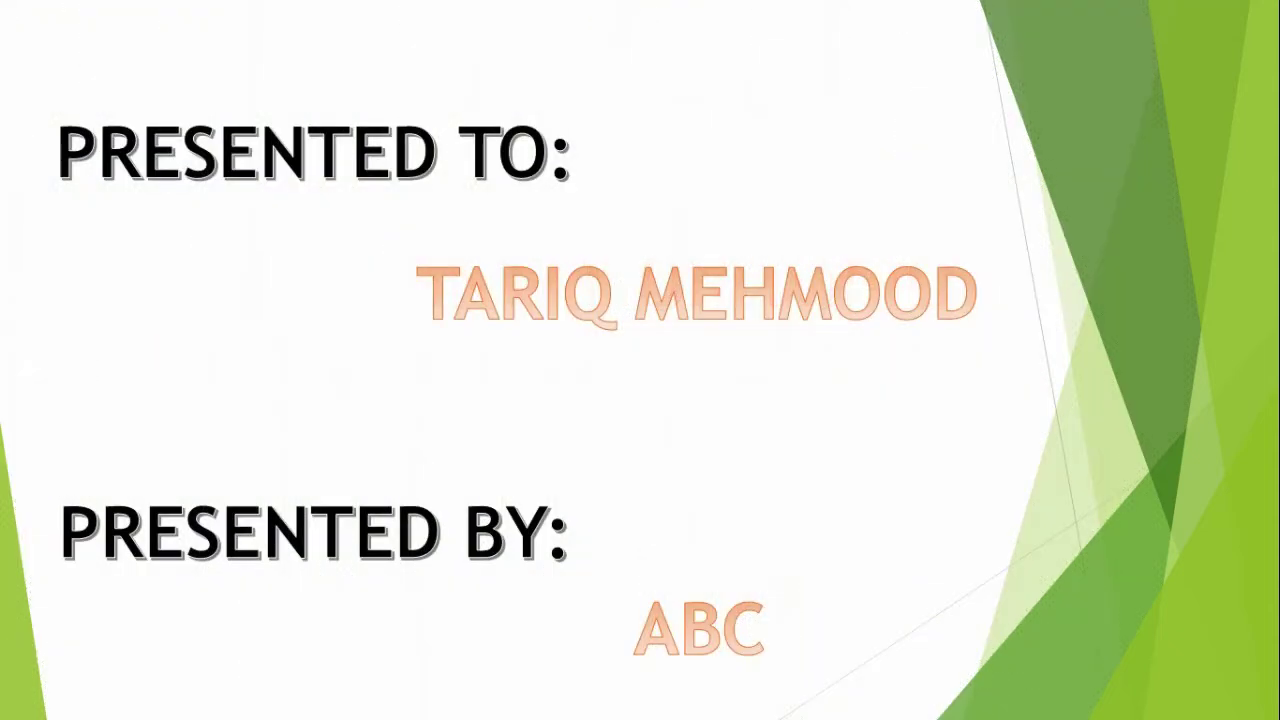
key(Right)
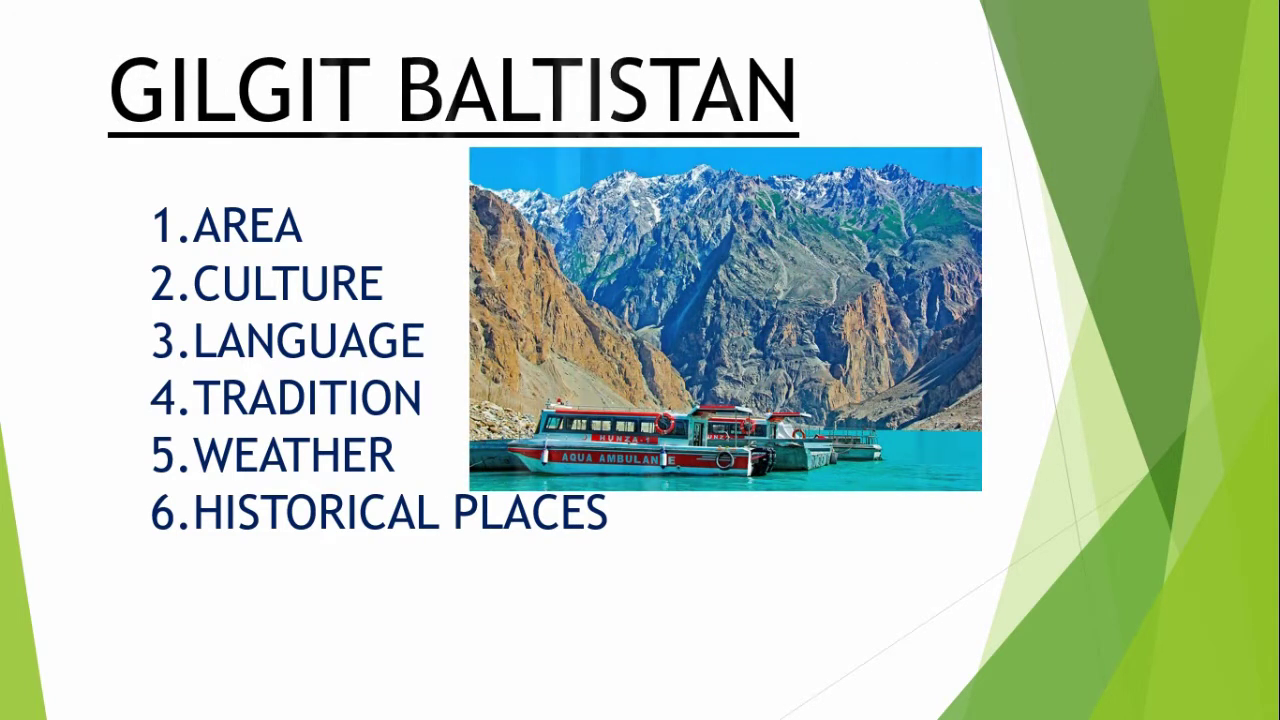
End the show and give slide 2 a Push and slide 3 a Split transition.
key(Escape)
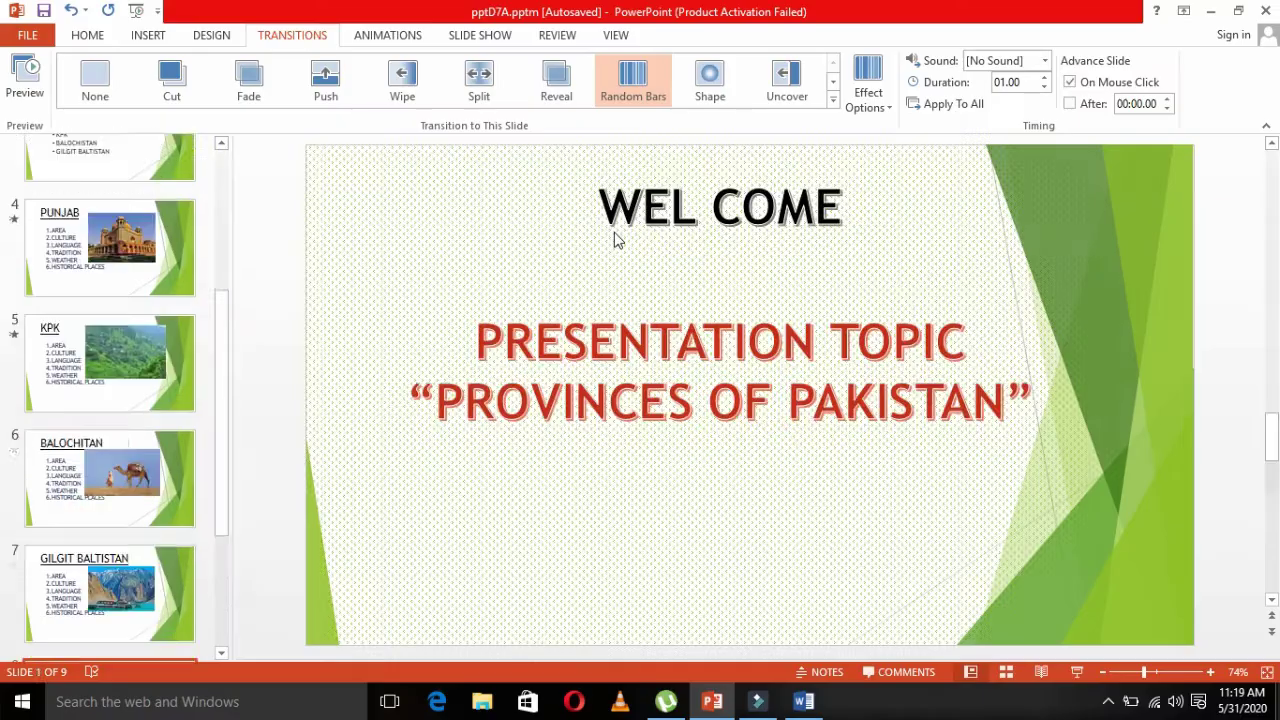
key(Up)
key(Up)
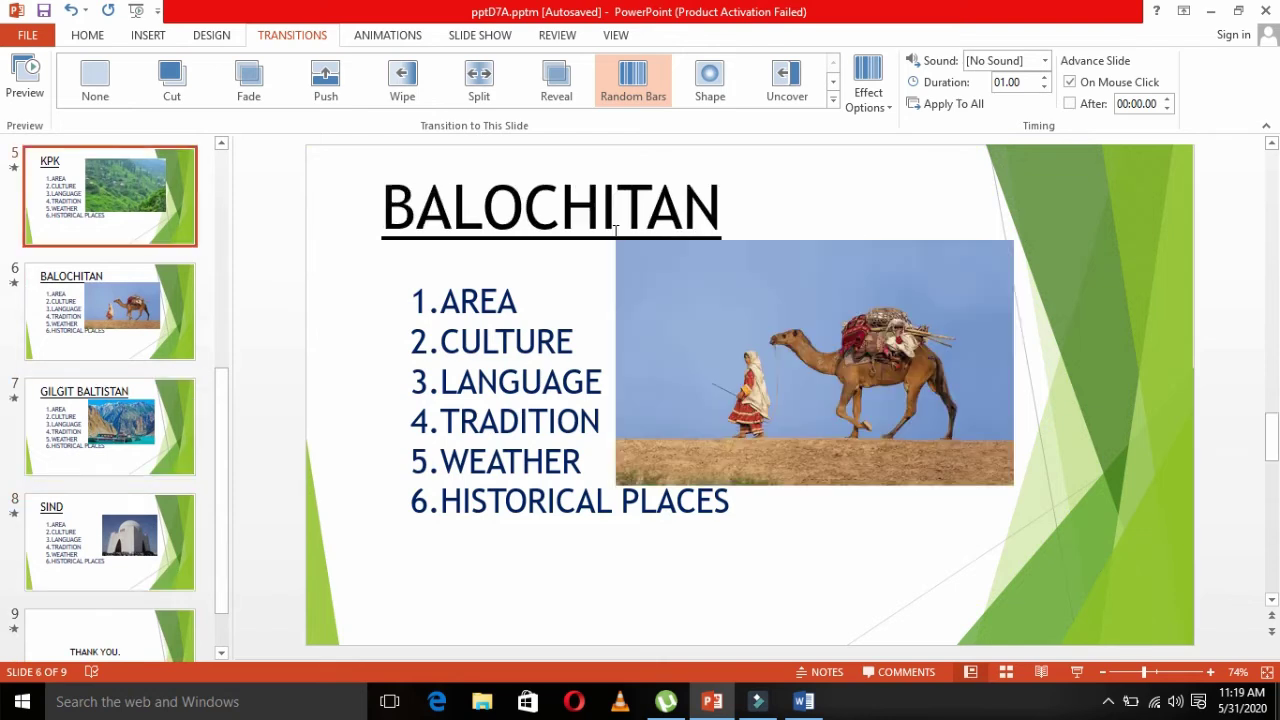
key(Home)
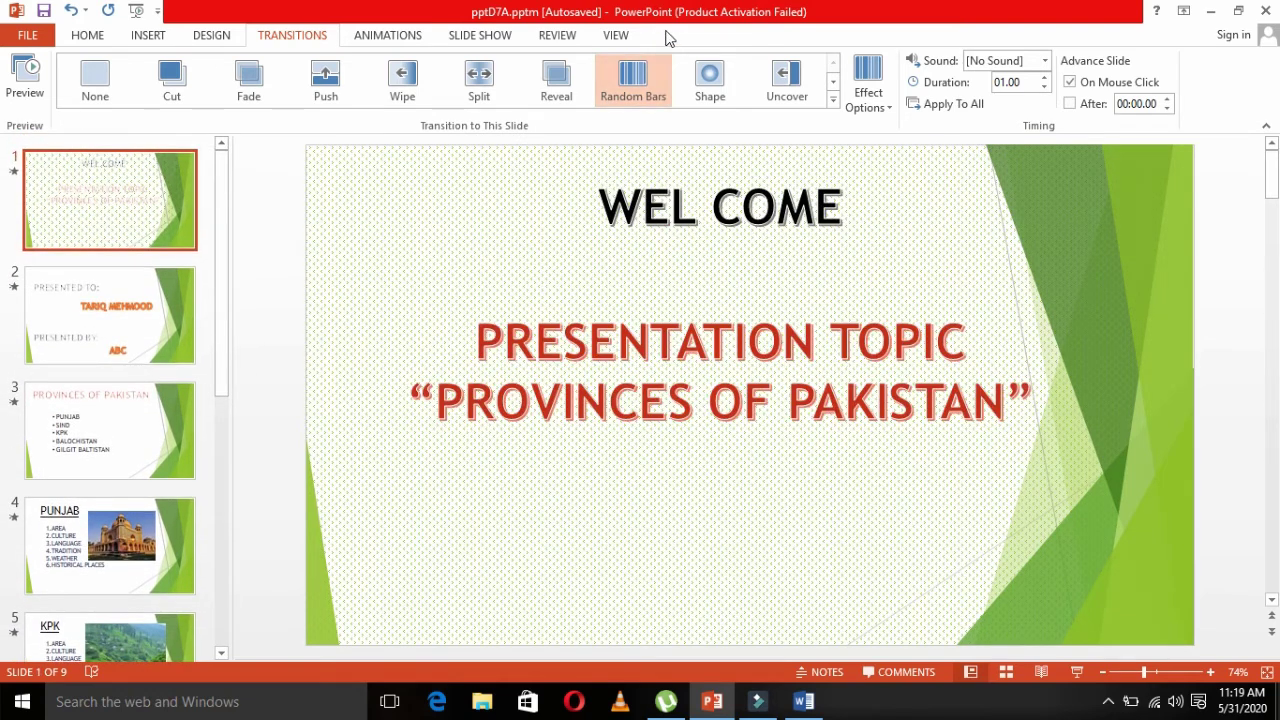
click(90, 340)
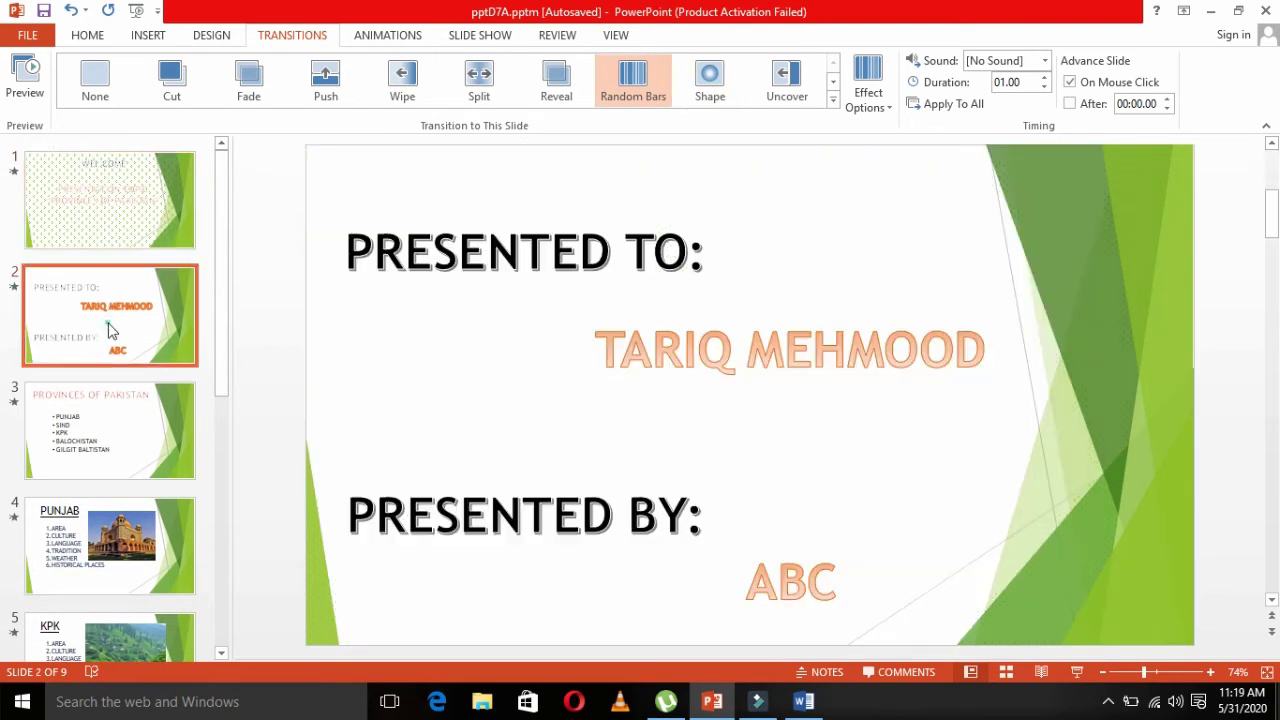
click(326, 90)
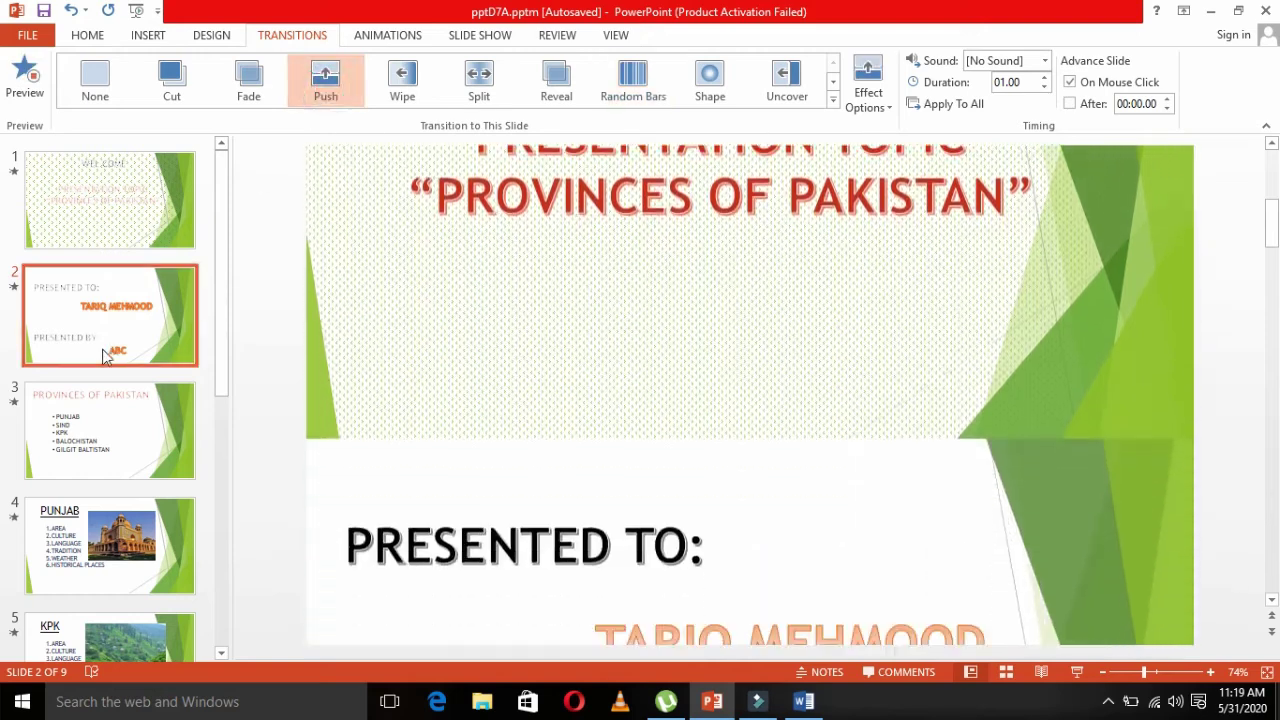
click(106, 429)
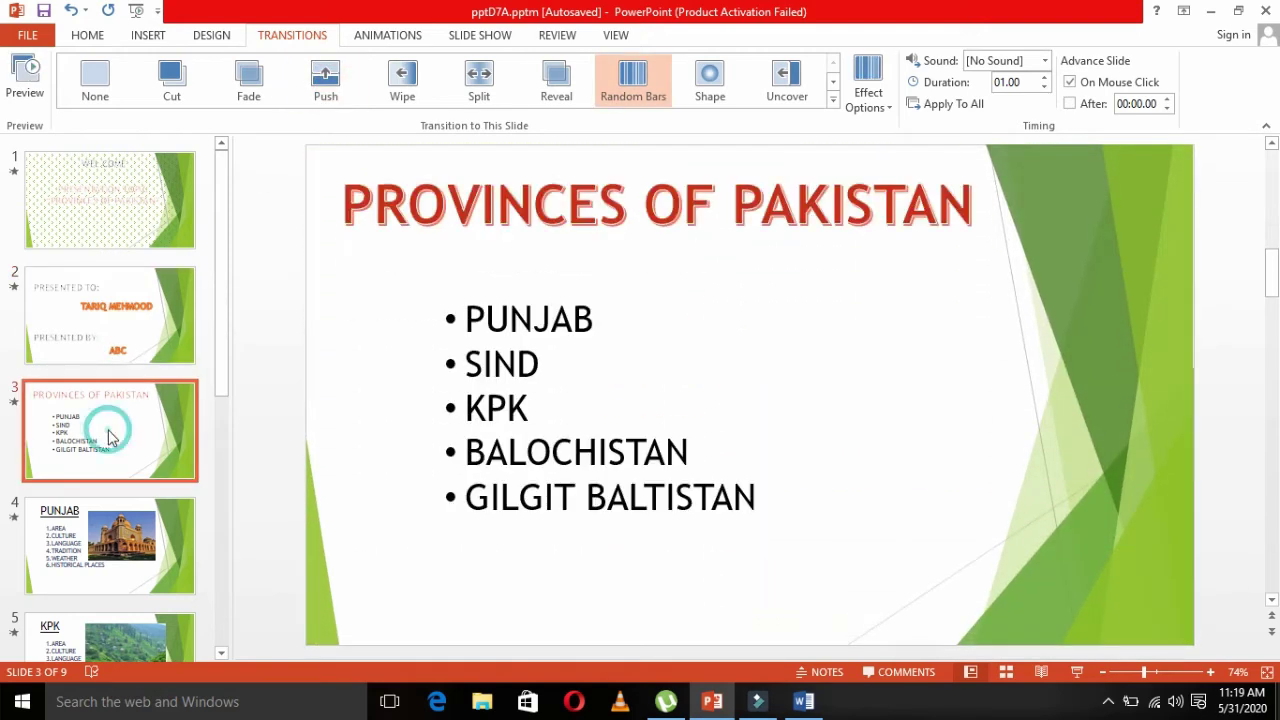
click(477, 85)
Give PUNJAB a Ripple, KPK a Flip and BALOCHITAN a Zoom transition.
click(113, 566)
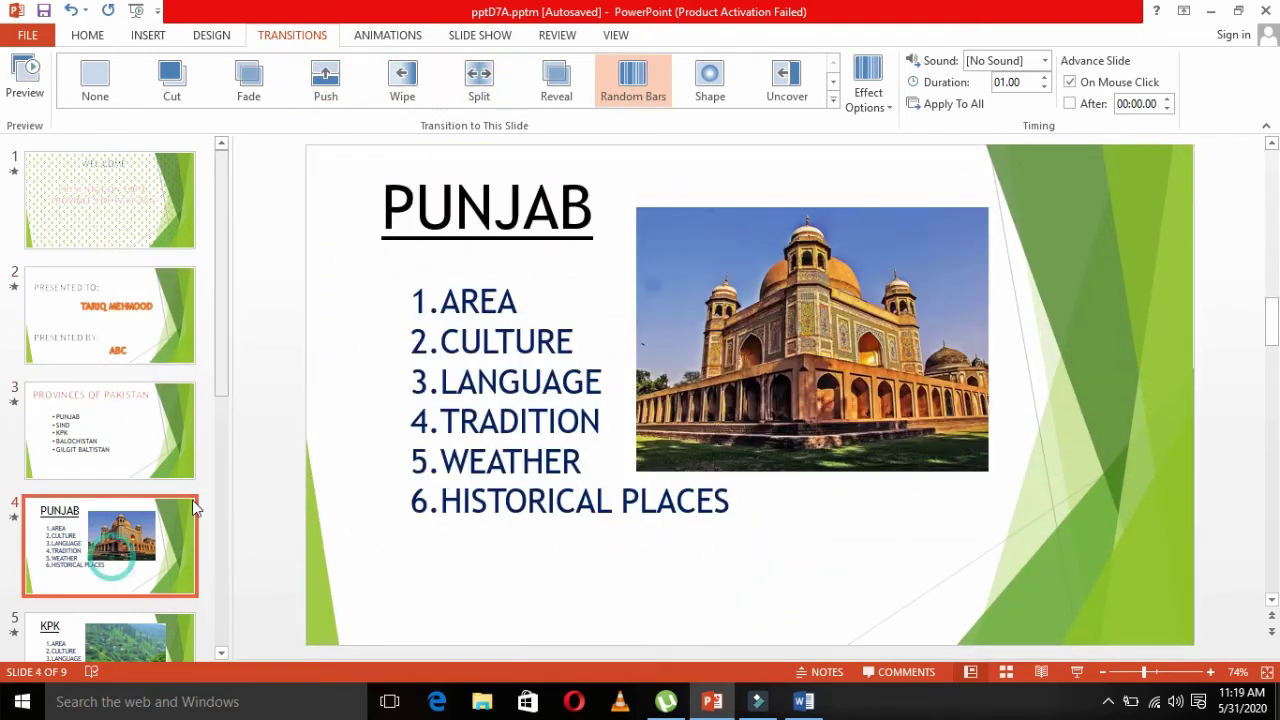
click(832, 100)
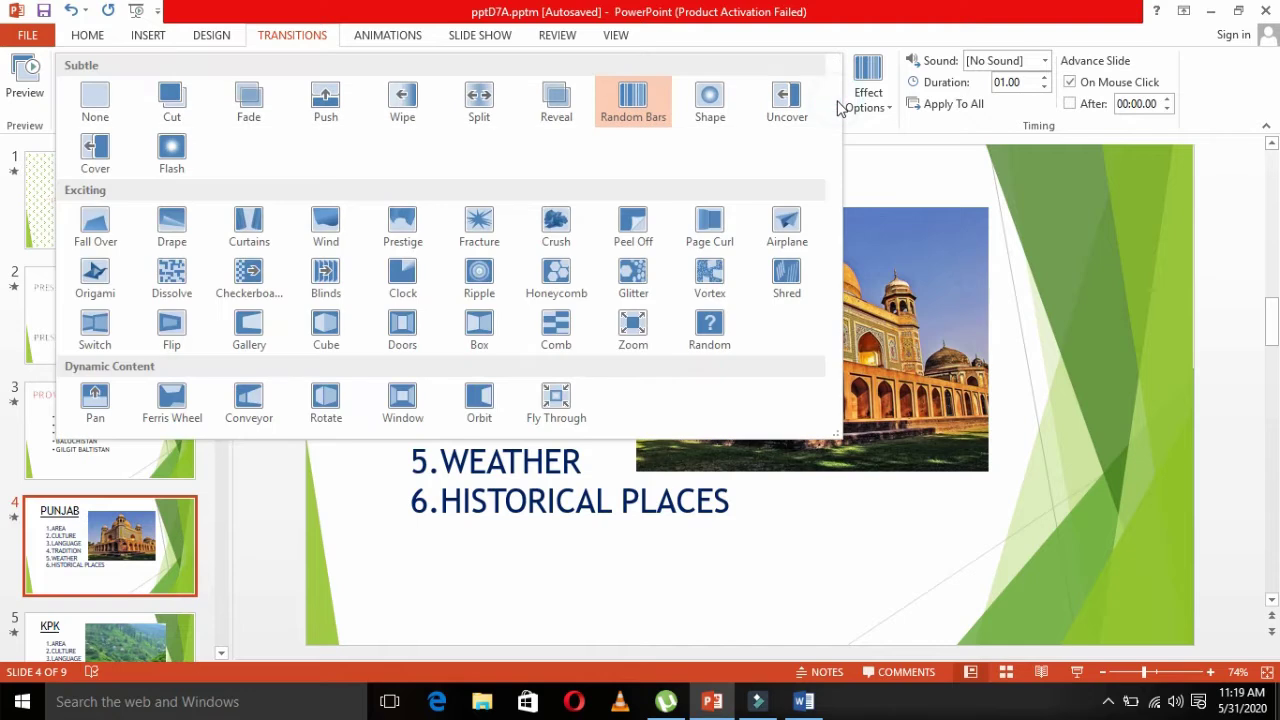
click(481, 283)
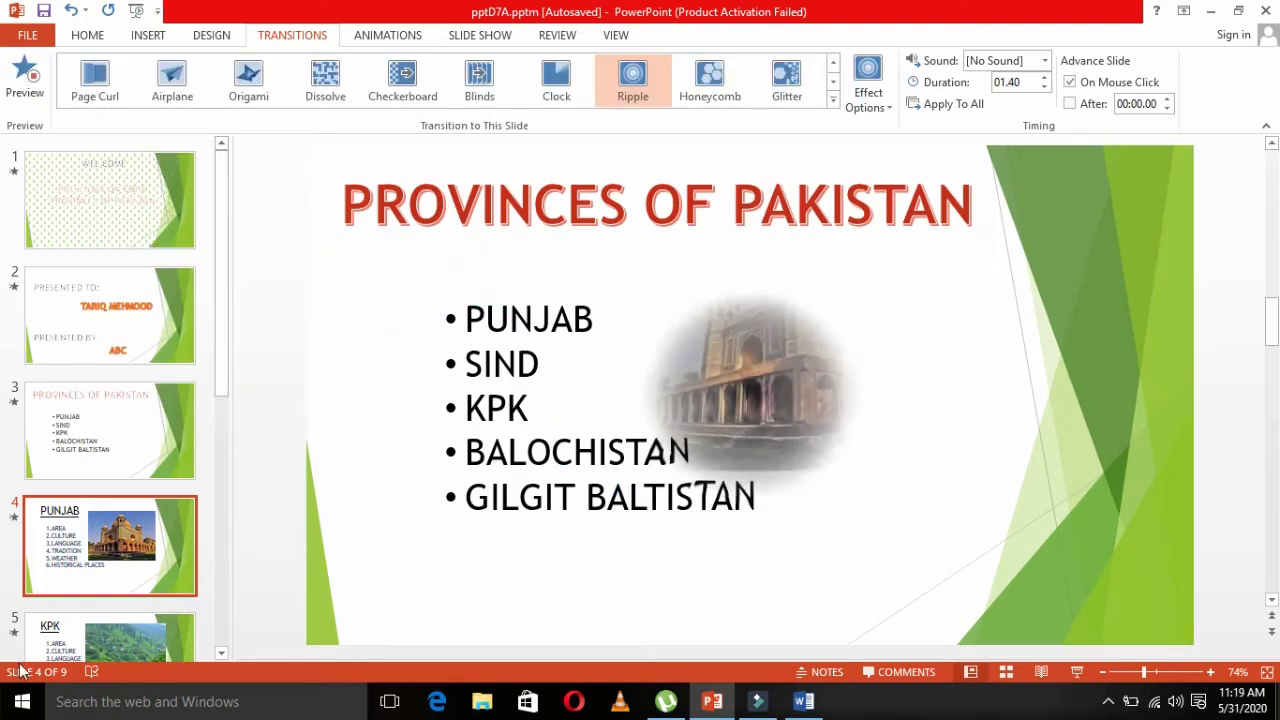
click(98, 618)
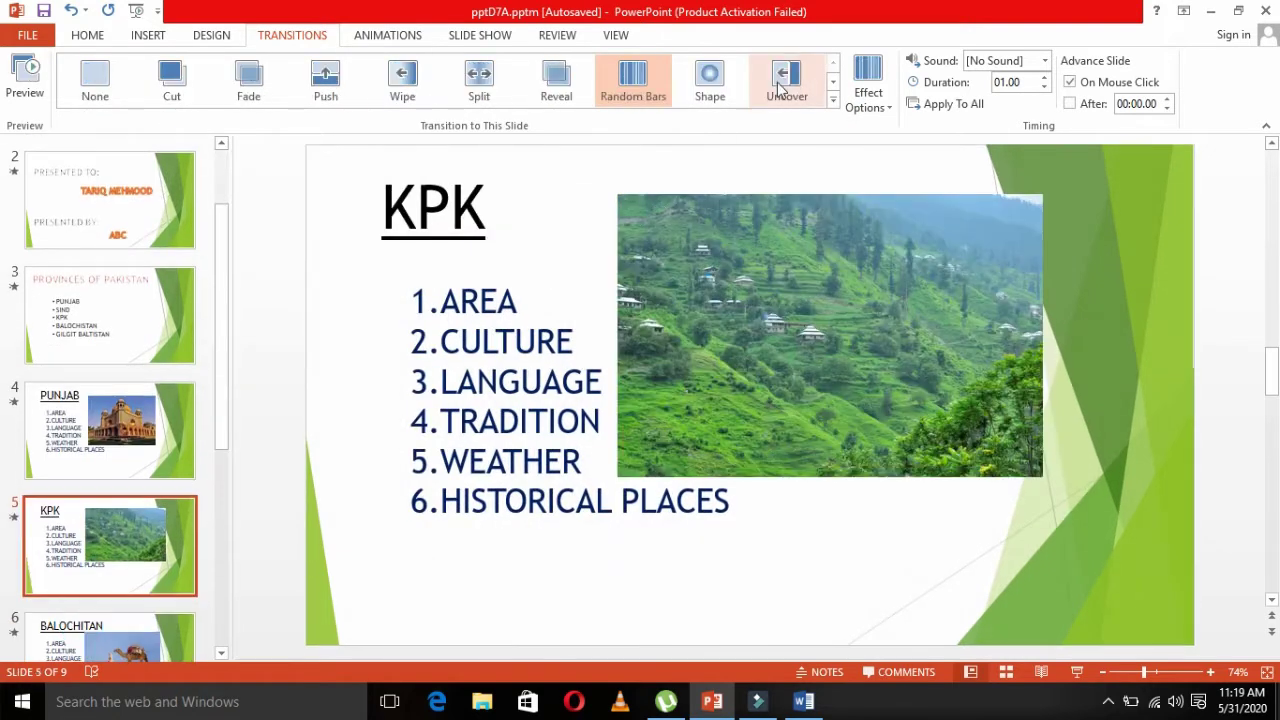
click(832, 100)
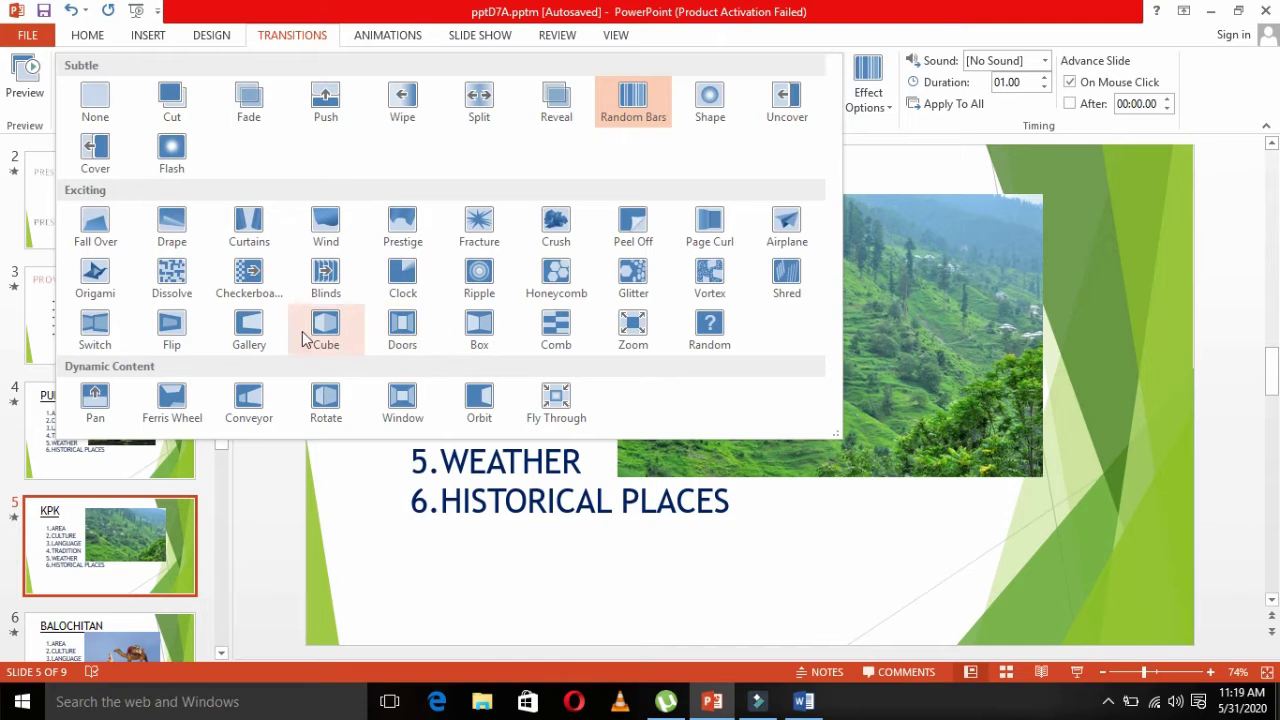
click(171, 330)
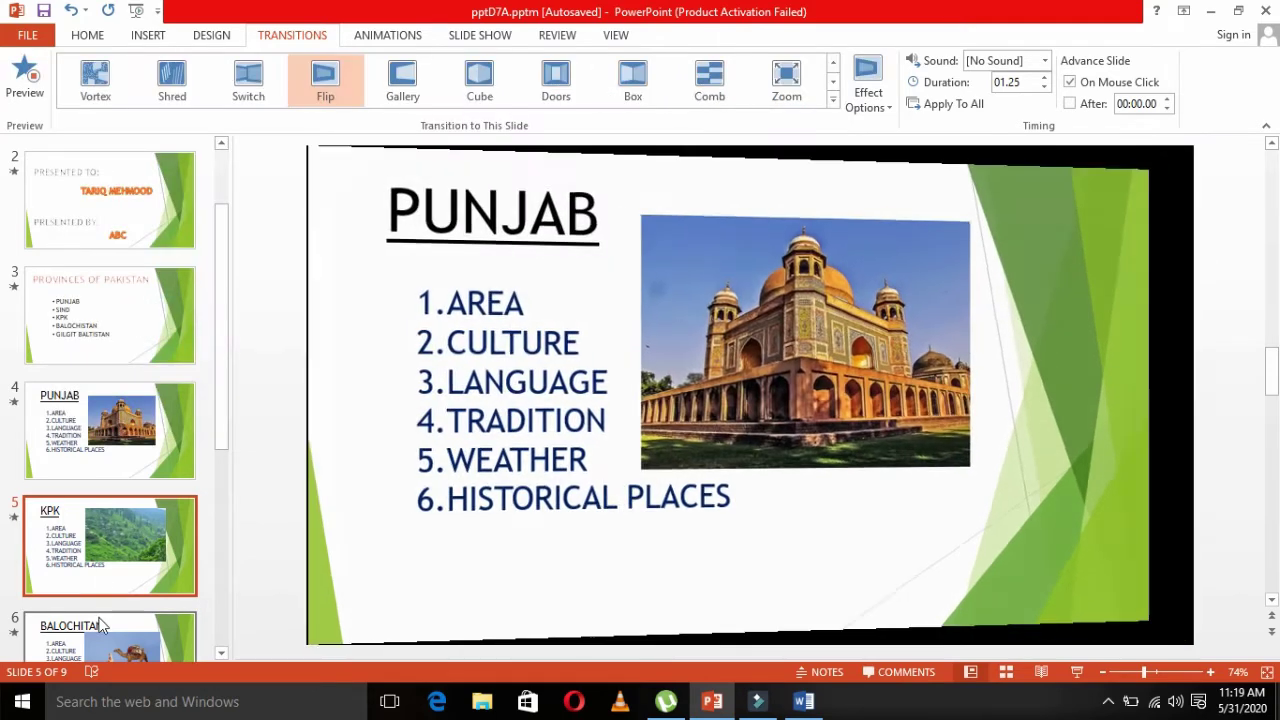
click(115, 610)
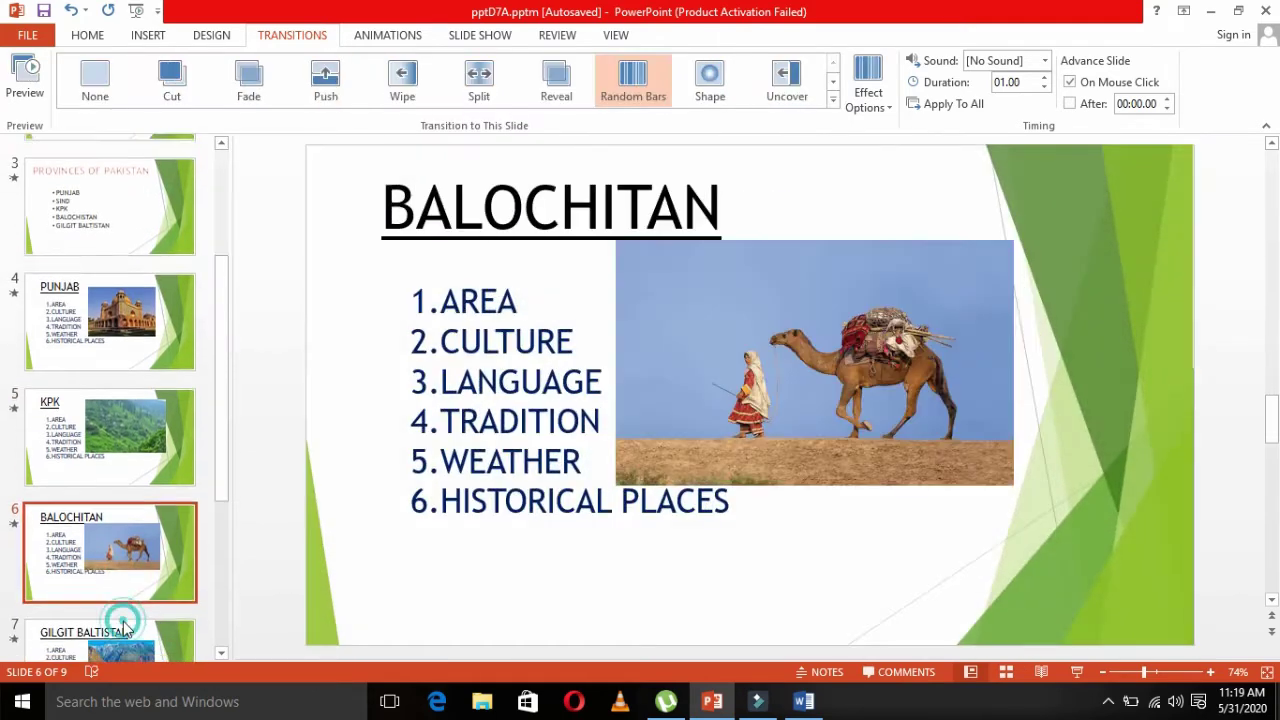
click(834, 102)
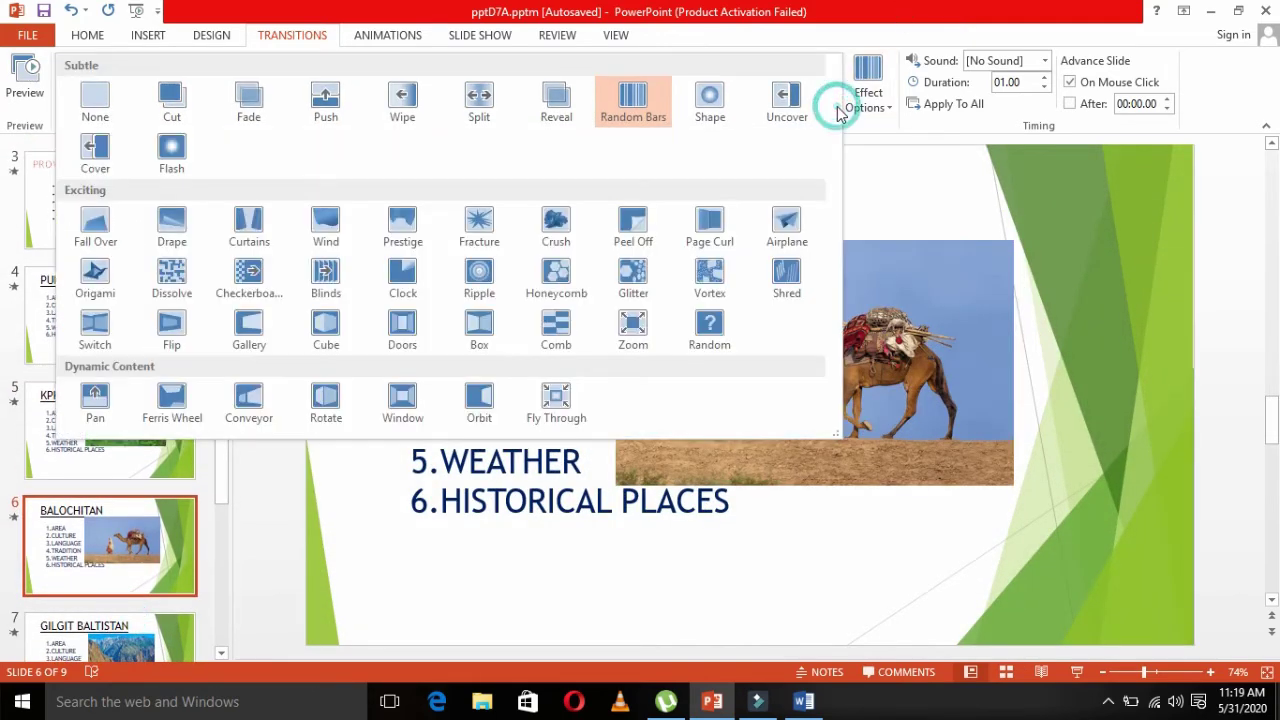
click(640, 328)
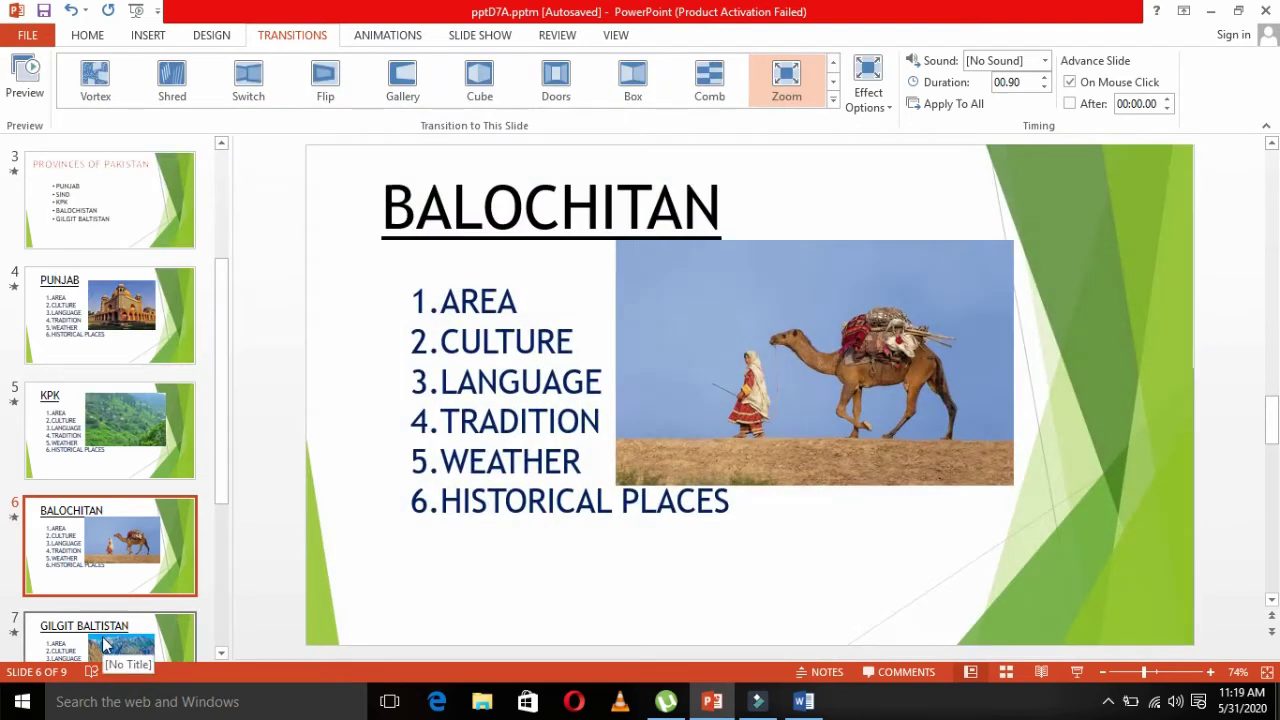
Give GILGIT BALTISTAN a Window, SIND a Cut and THANK YOU a Conveyor transition.
click(115, 640)
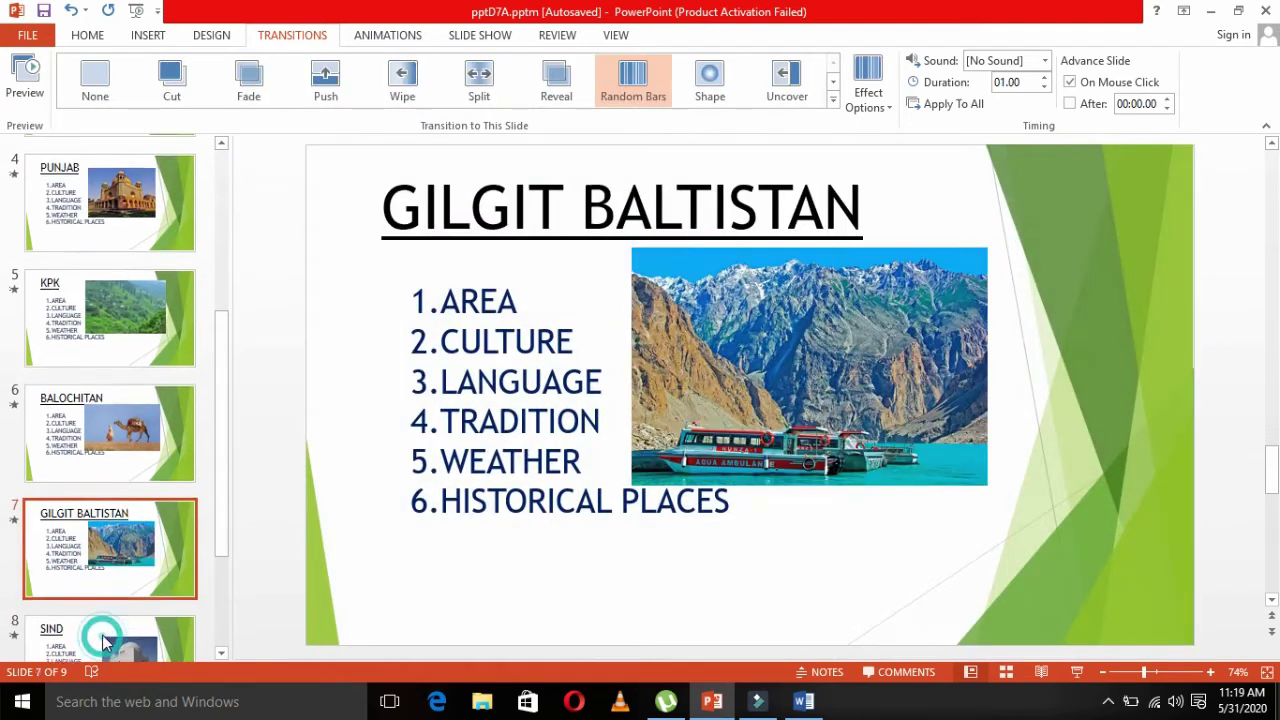
click(832, 100)
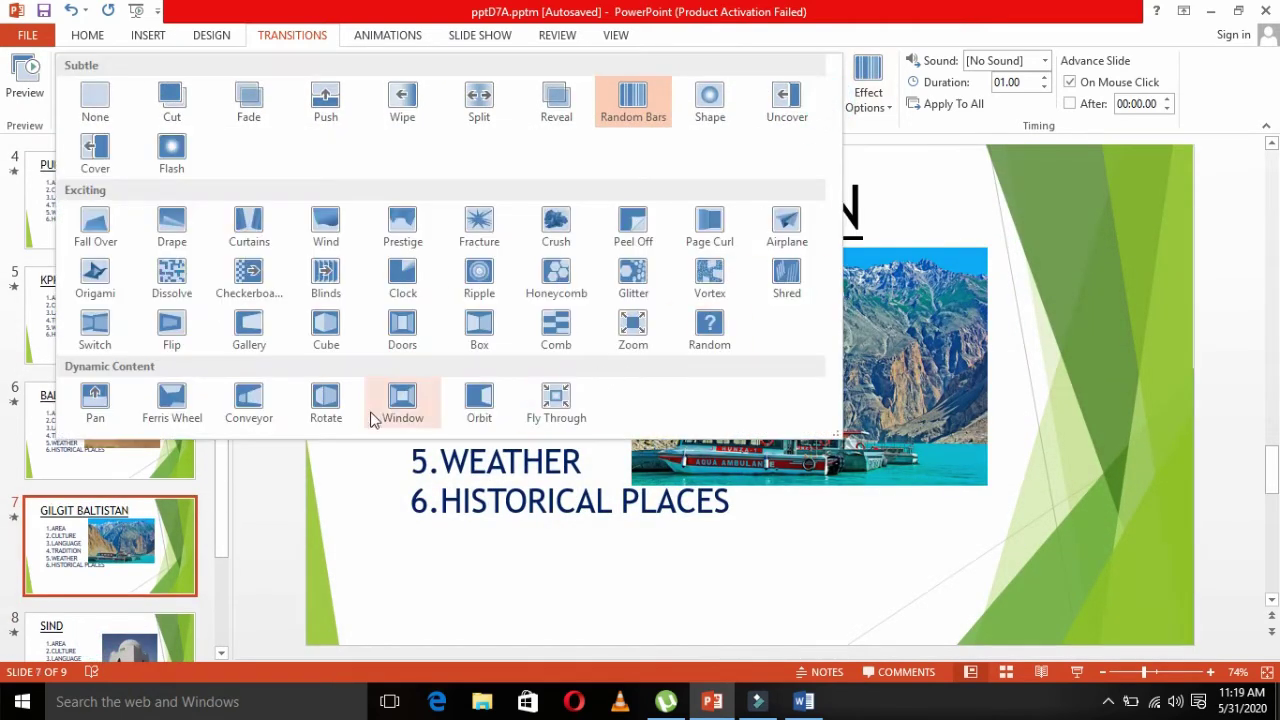
click(403, 400)
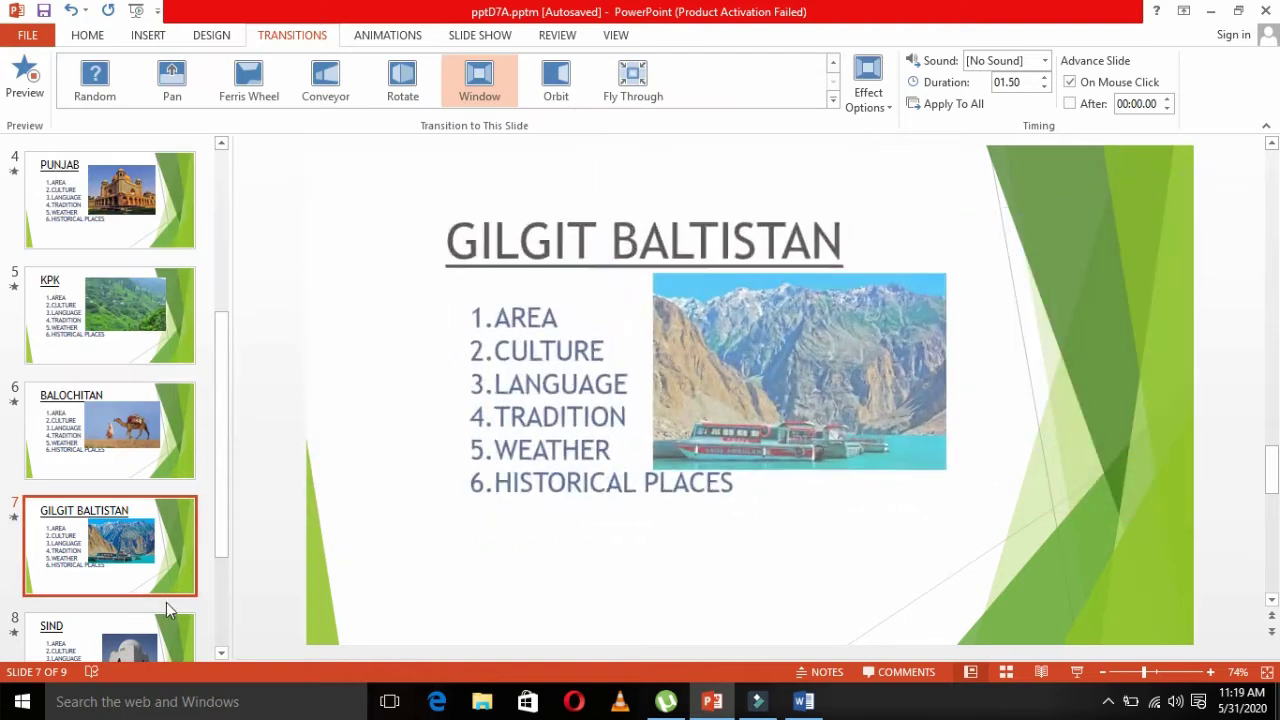
click(171, 622)
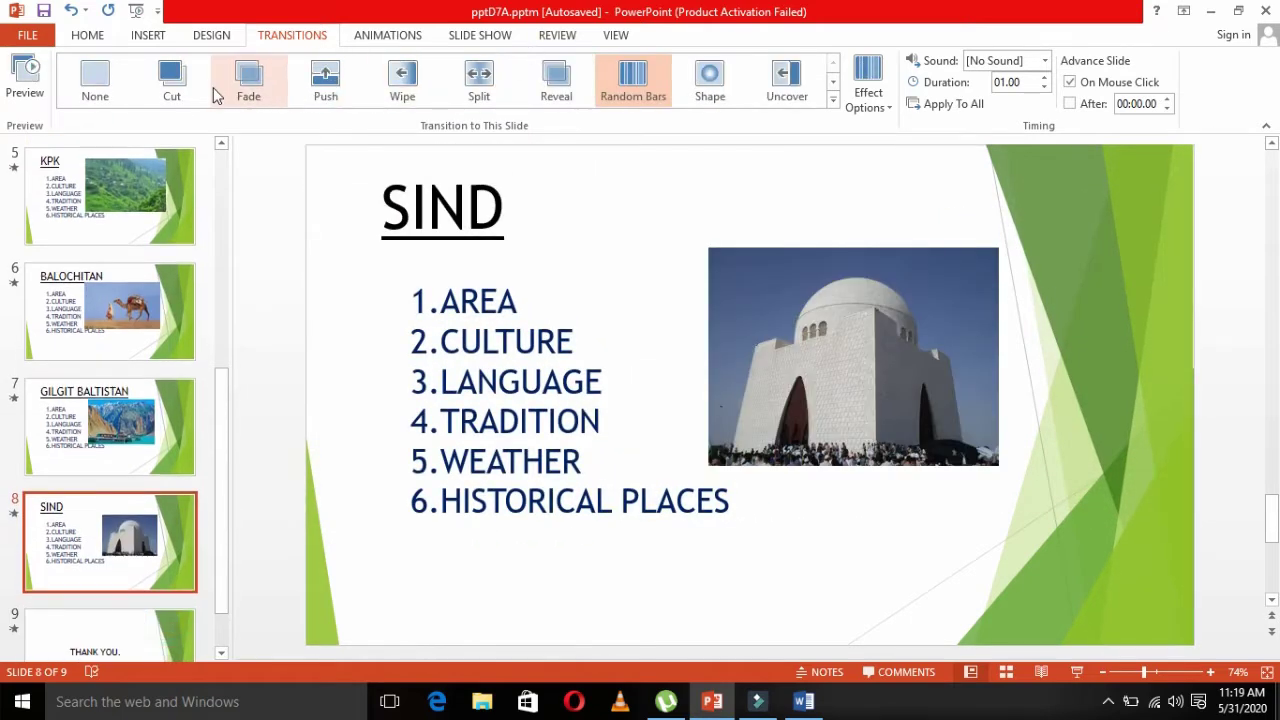
click(174, 80)
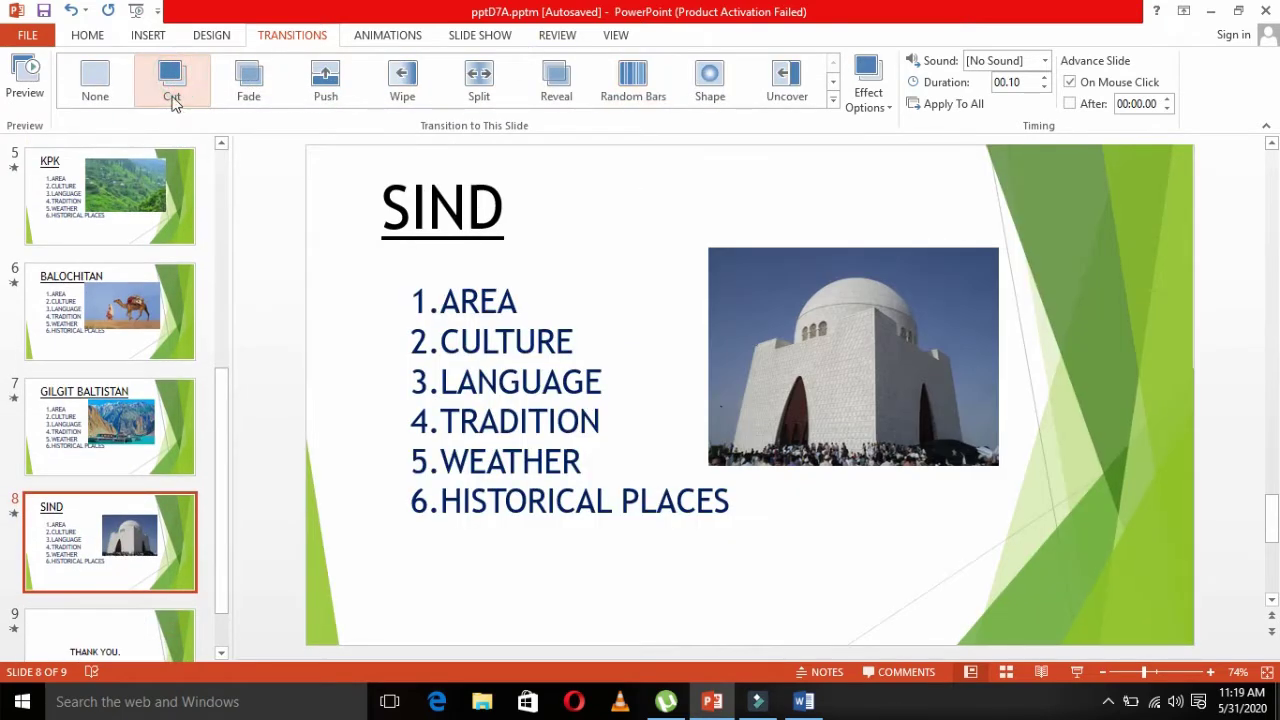
click(157, 645)
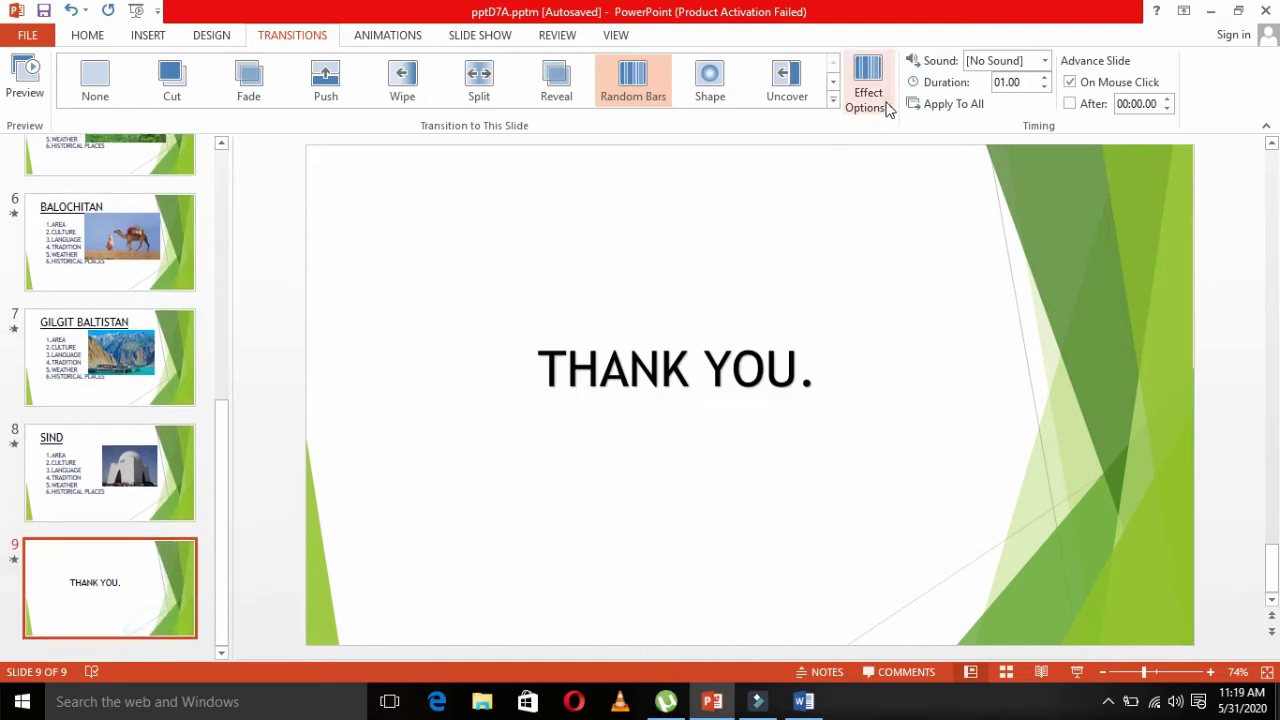
click(832, 99)
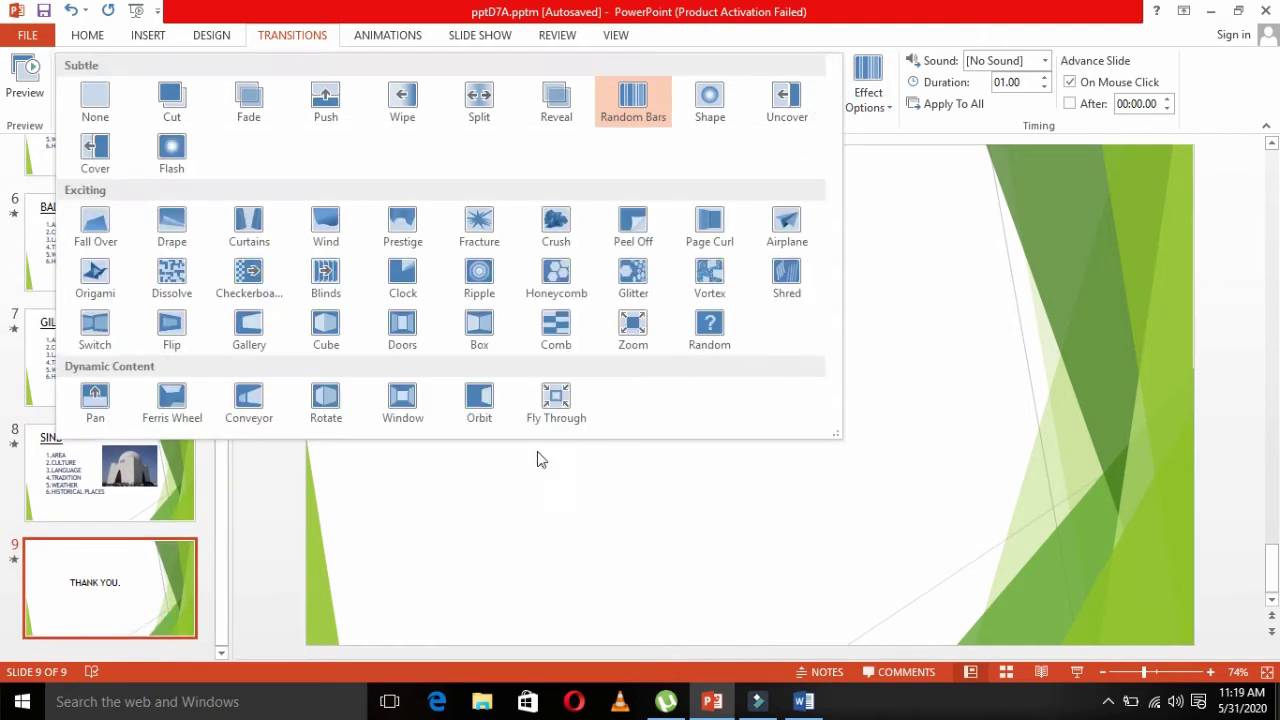
click(240, 417)
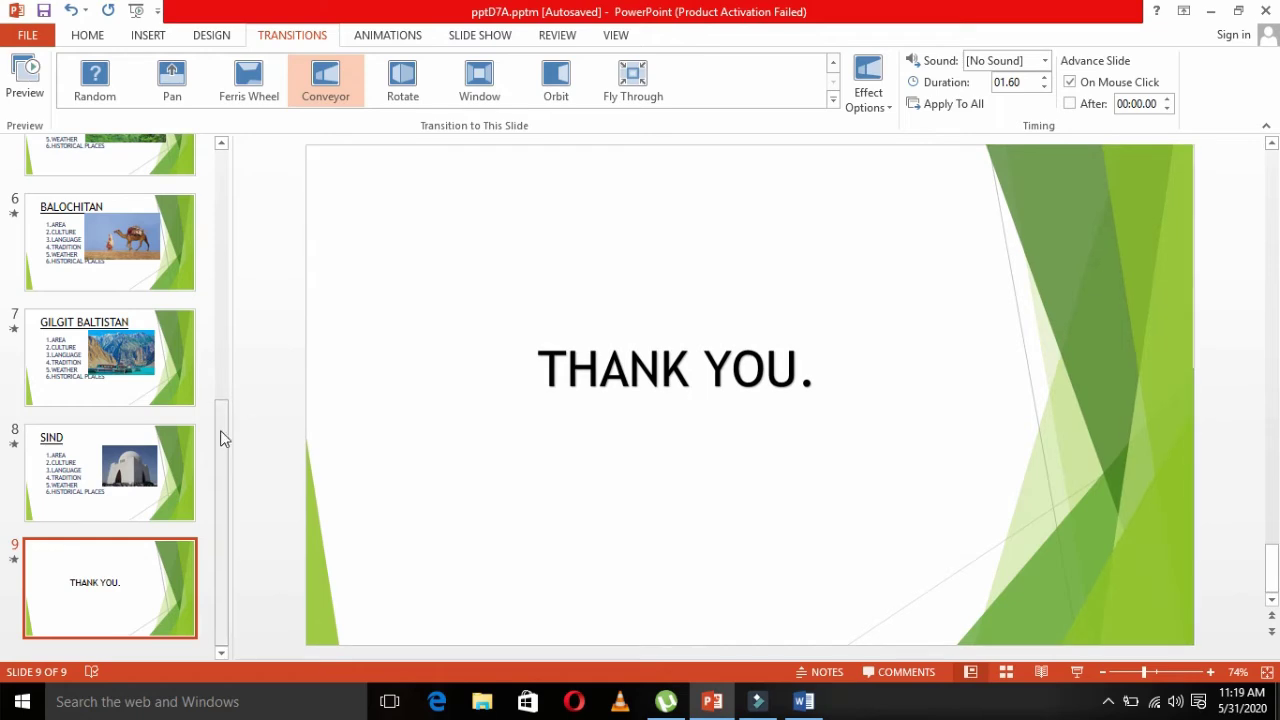
click(223, 446)
drag(223, 446, 275, 150)
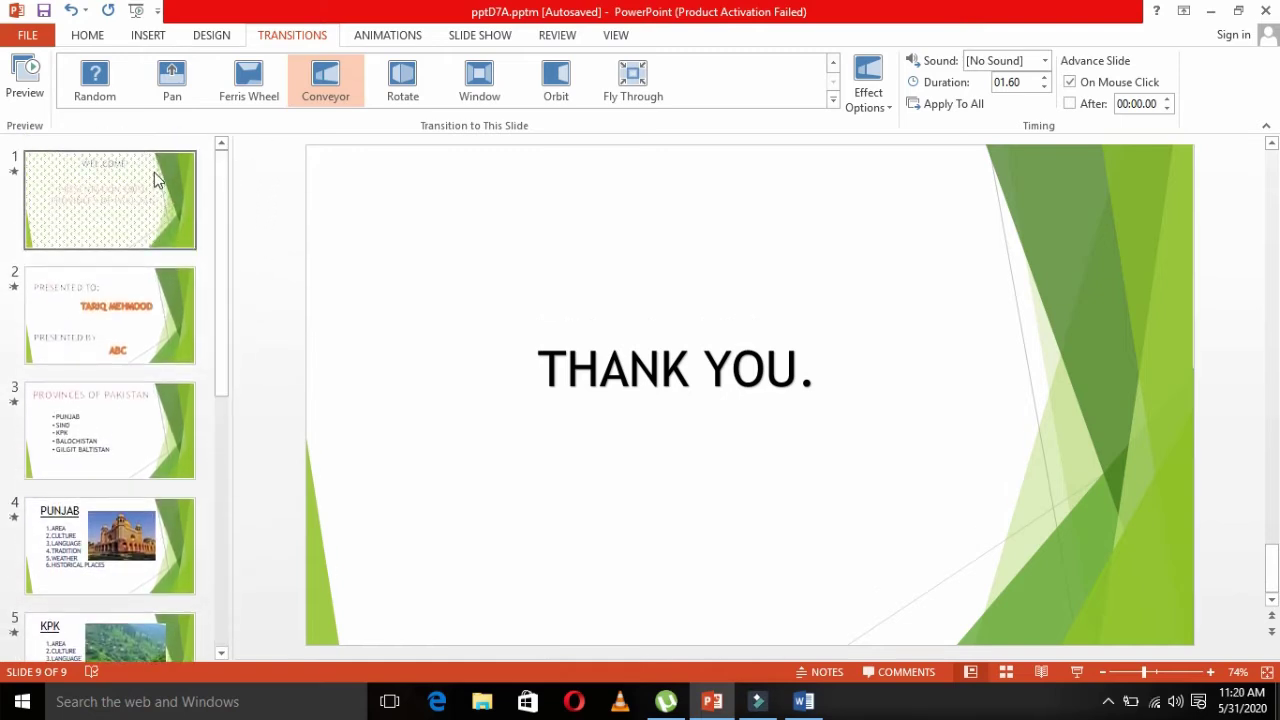
Make slides 1 and 2 advance automatically after 00:02.00 instead of on mouse click.
click(155, 178)
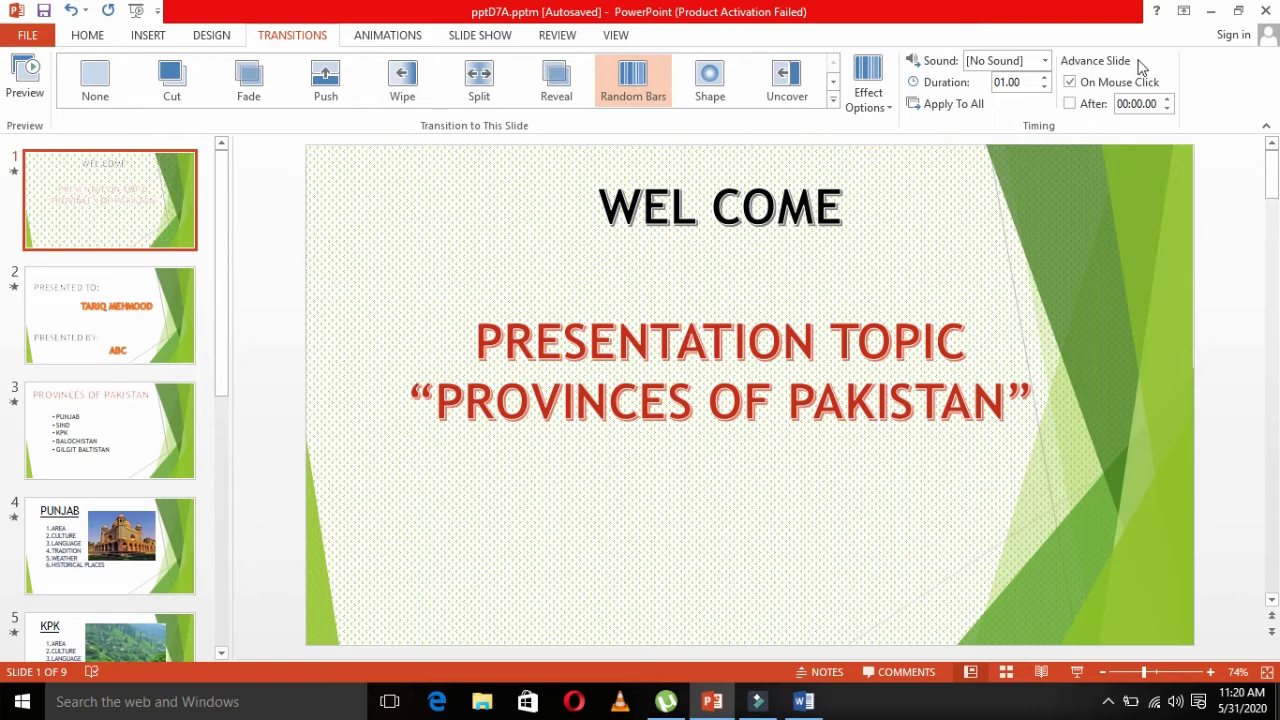
click(1071, 105)
click(1071, 84)
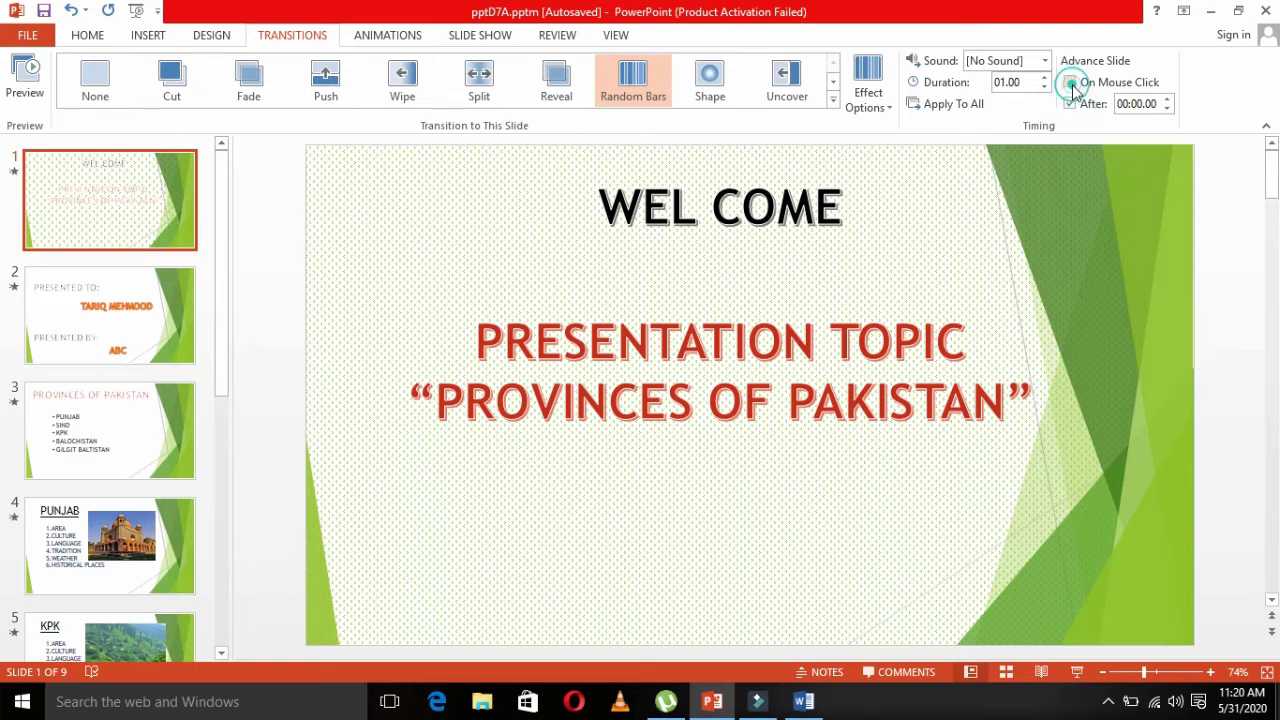
click(1165, 99)
click(1165, 99)
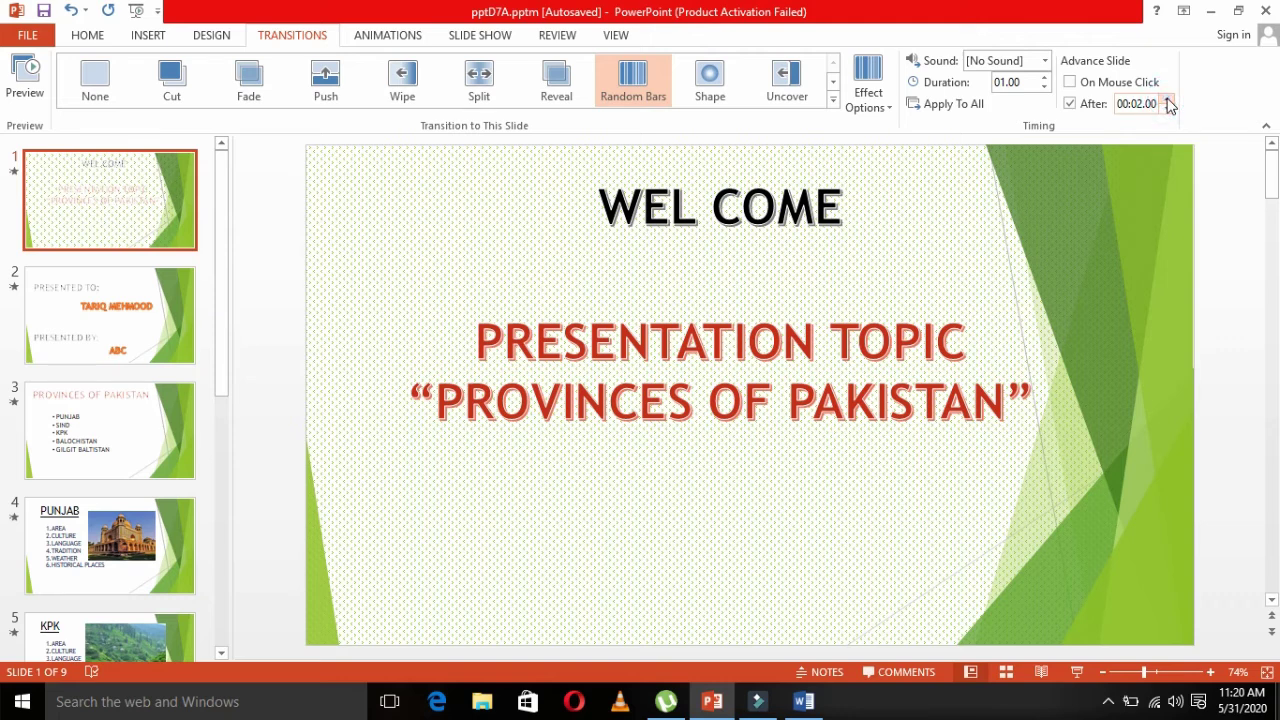
click(160, 327)
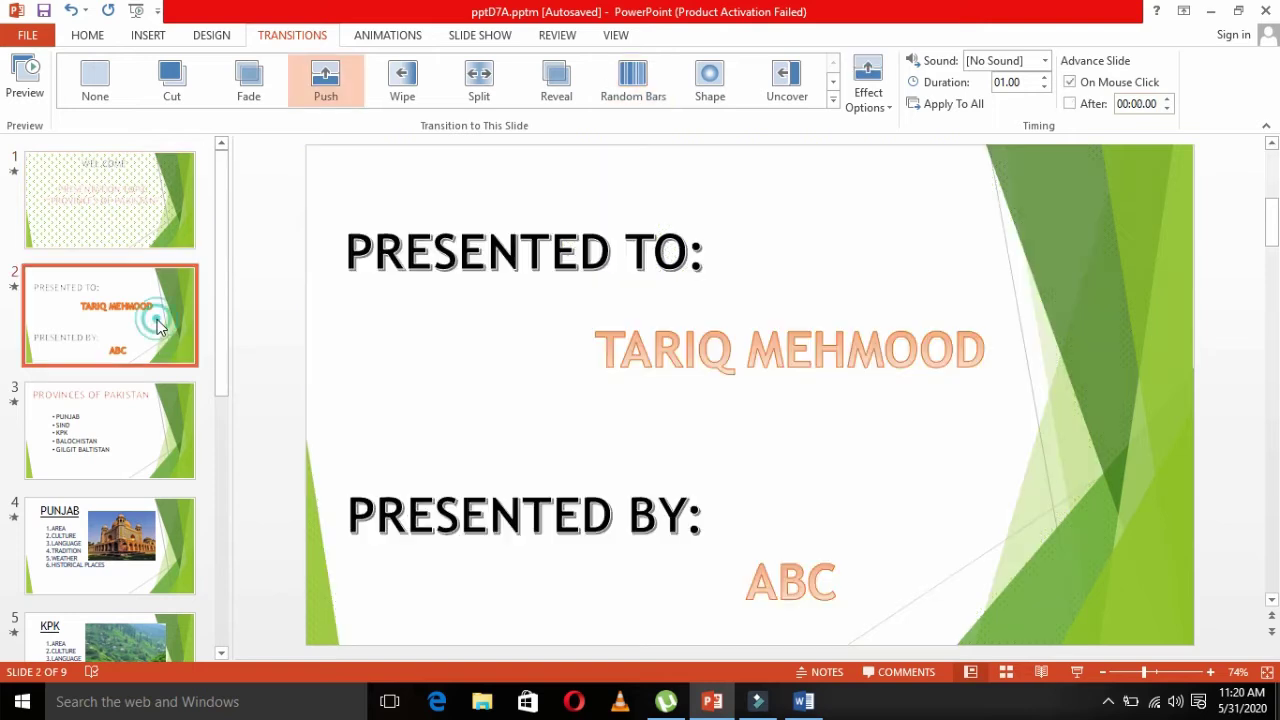
click(1093, 104)
click(1096, 84)
click(1168, 101)
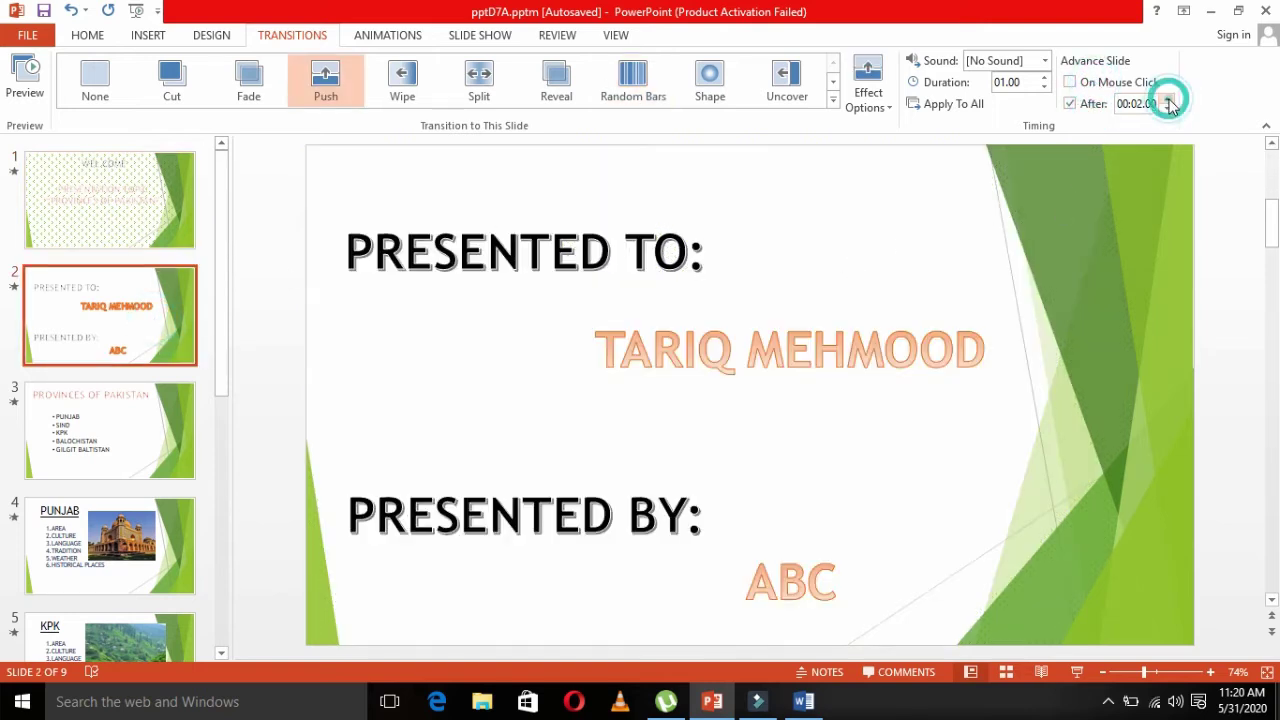
Set slides 3 (PROVINCES OF PAKISTAN) and 4 (PUNJAB) to auto-advance after 2 seconds.
click(55, 448)
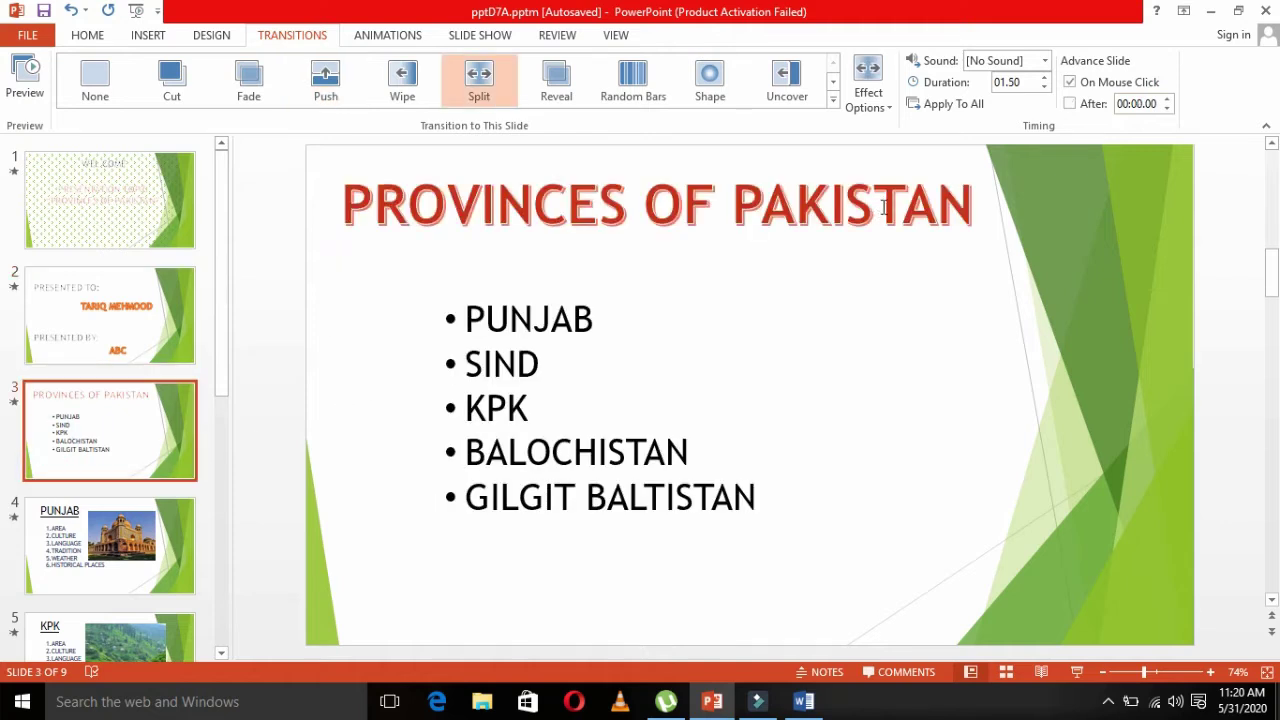
click(1090, 106)
click(1070, 82)
click(1167, 100)
click(1167, 100)
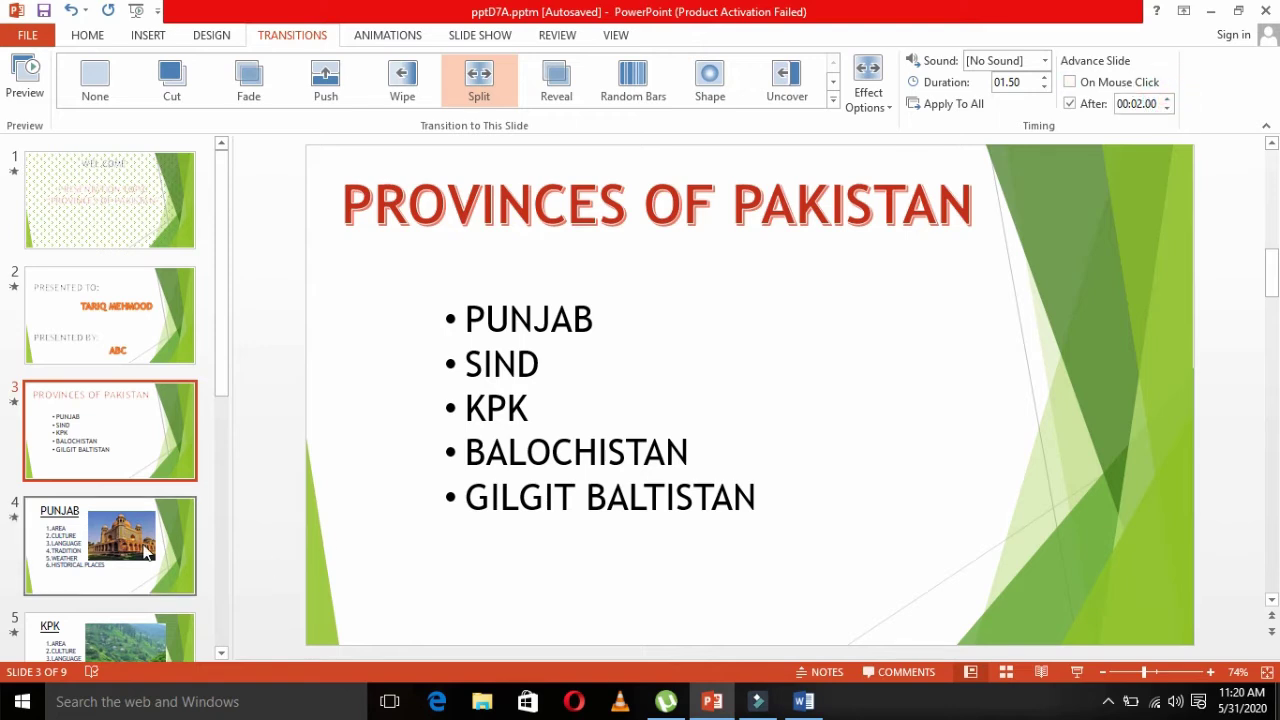
click(145, 553)
click(1090, 105)
click(1094, 81)
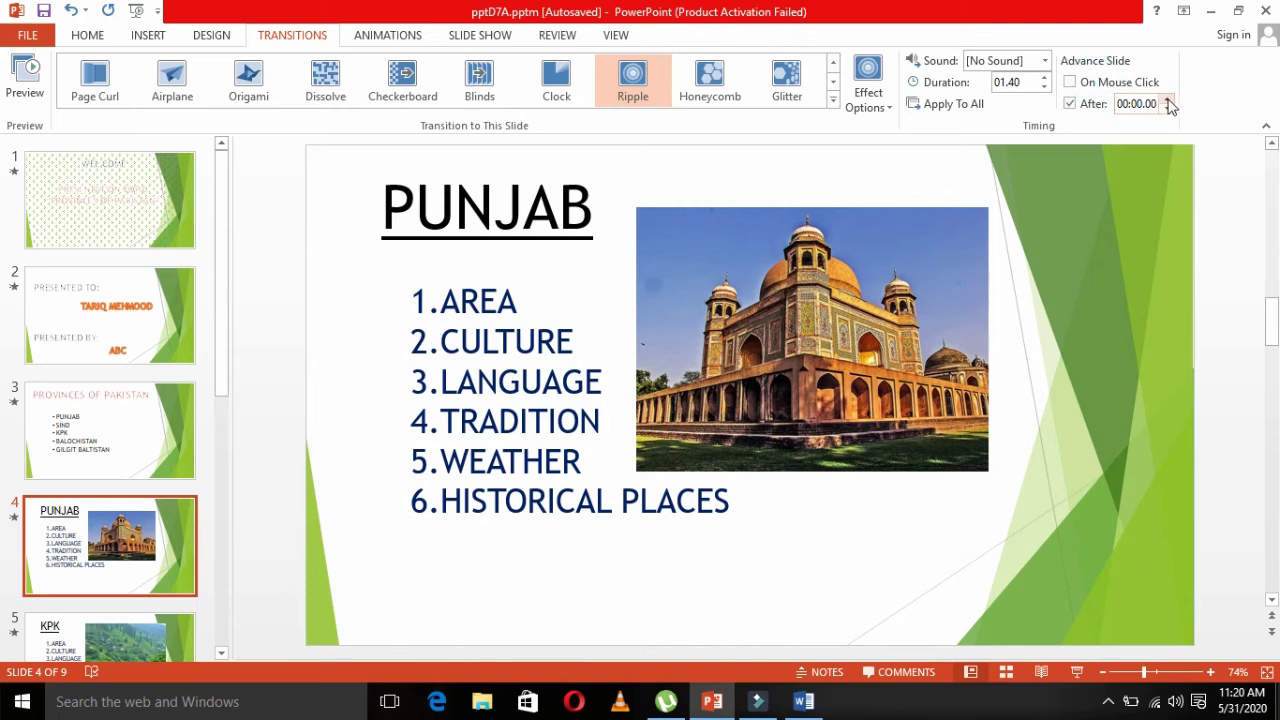
Set the KPK and BALOCHITAN slides to advance automatically after 00:02.00.
click(150, 637)
click(1070, 82)
click(1070, 104)
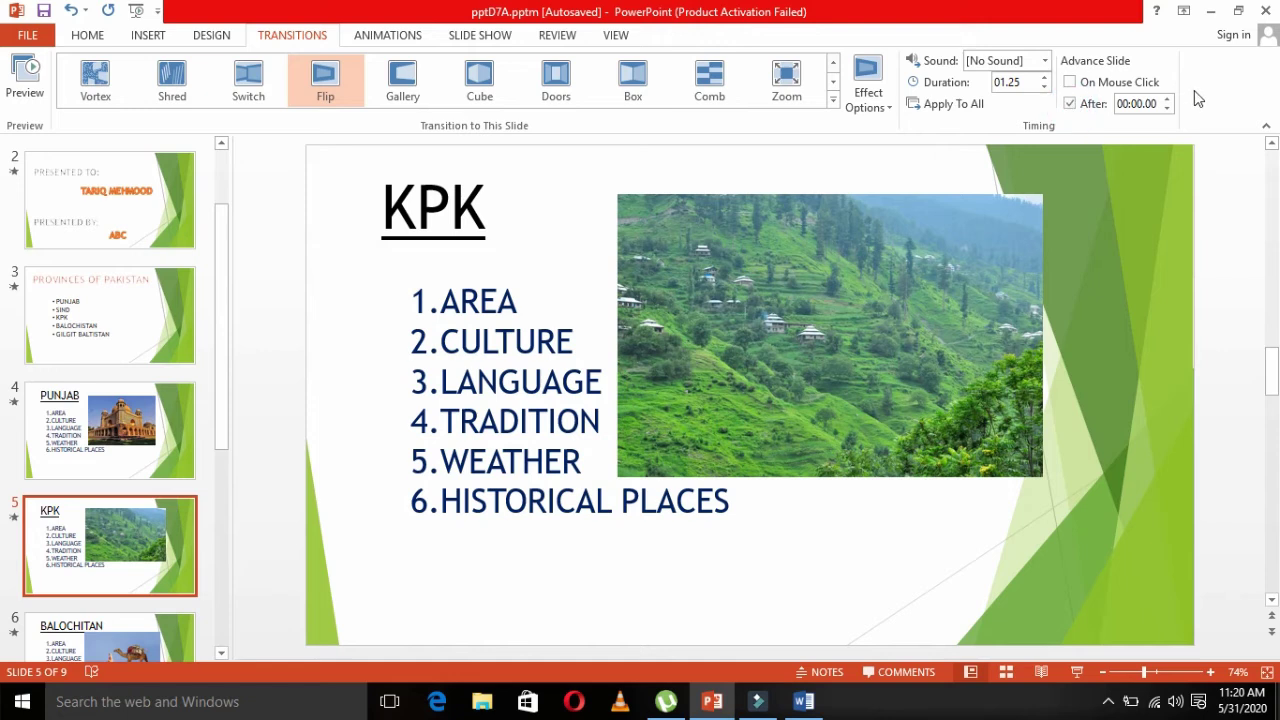
click(1167, 99)
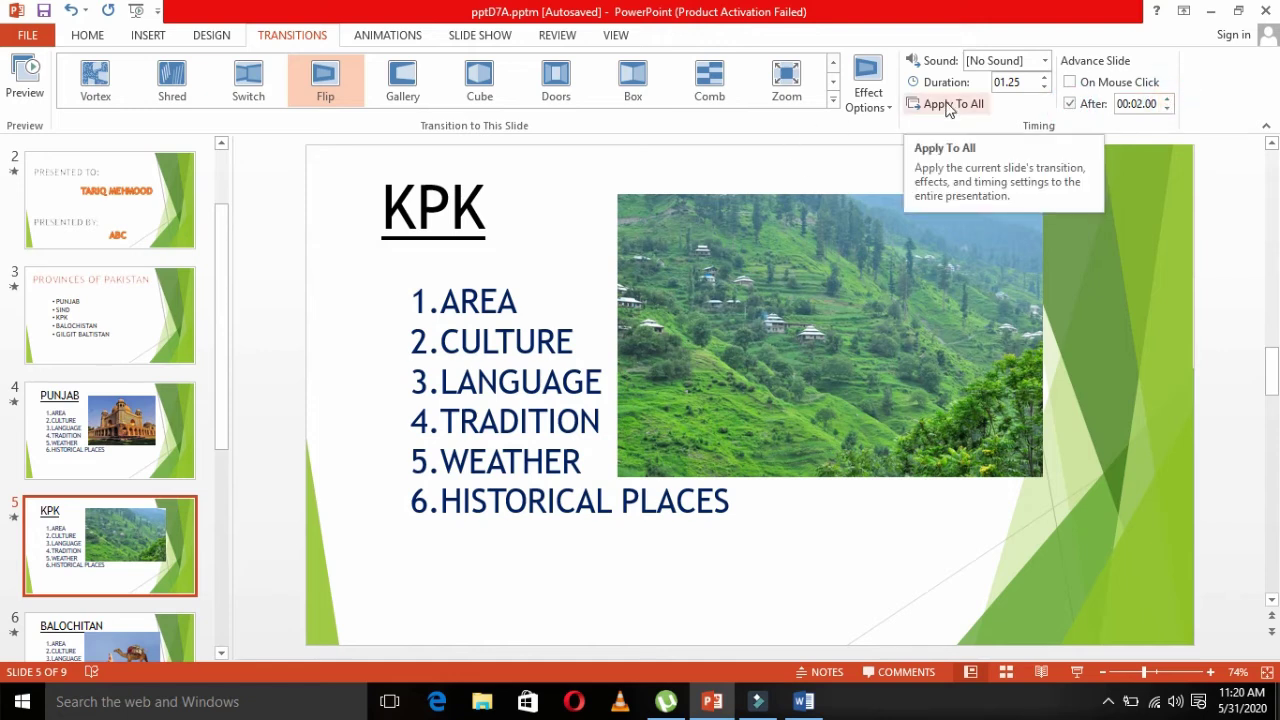
click(127, 629)
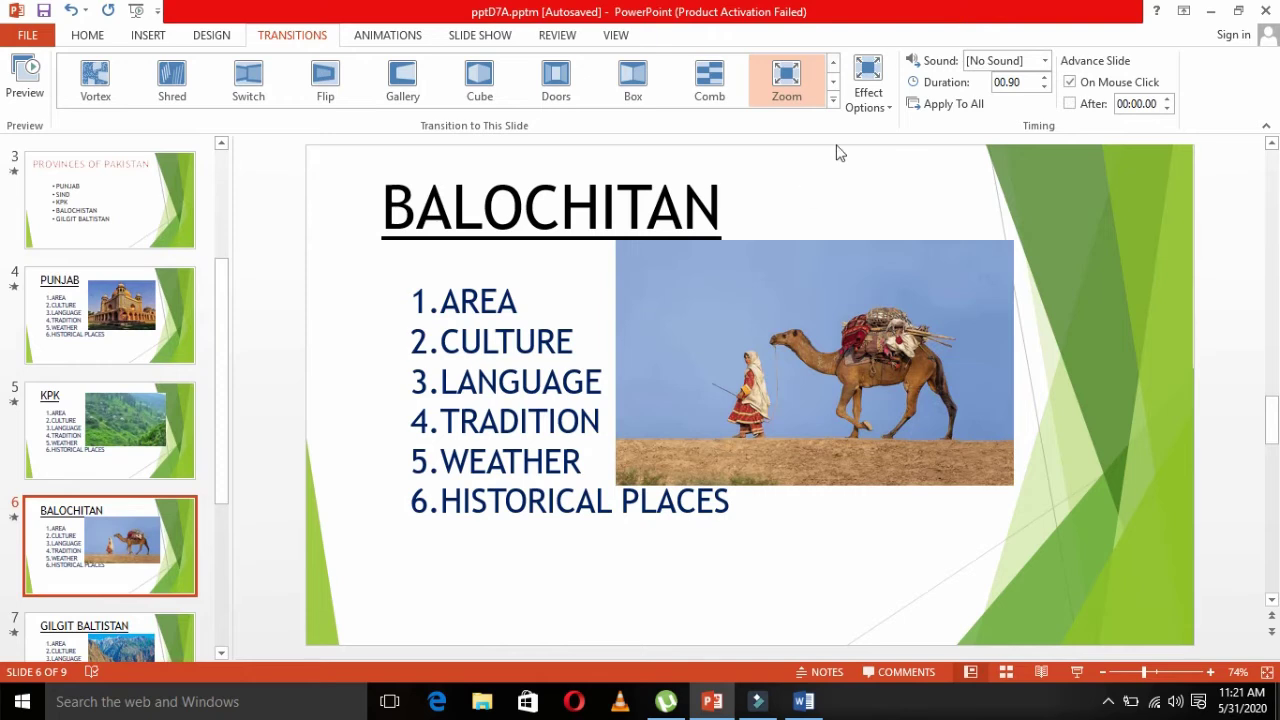
click(1167, 99)
click(1167, 99)
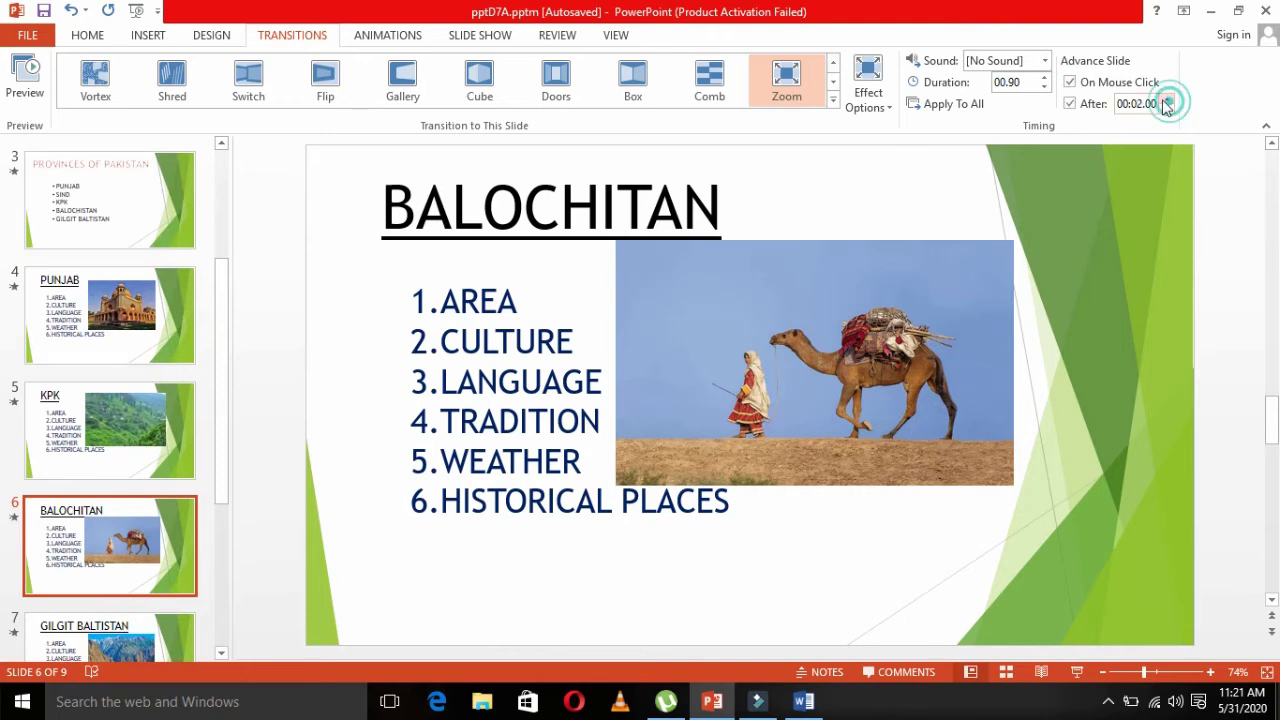
click(1069, 82)
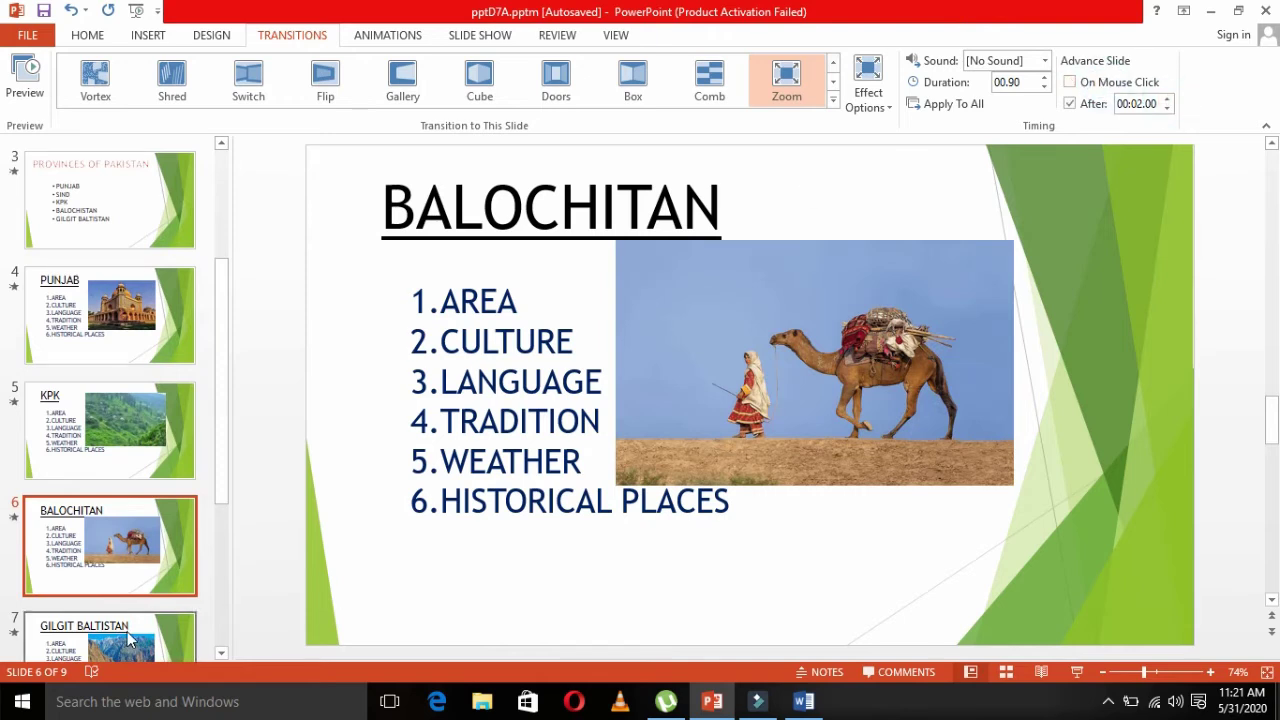
Set the GILGIT BALTISTAN and SIND slides to auto-advance after 2 seconds.
click(124, 632)
click(1122, 82)
click(1090, 103)
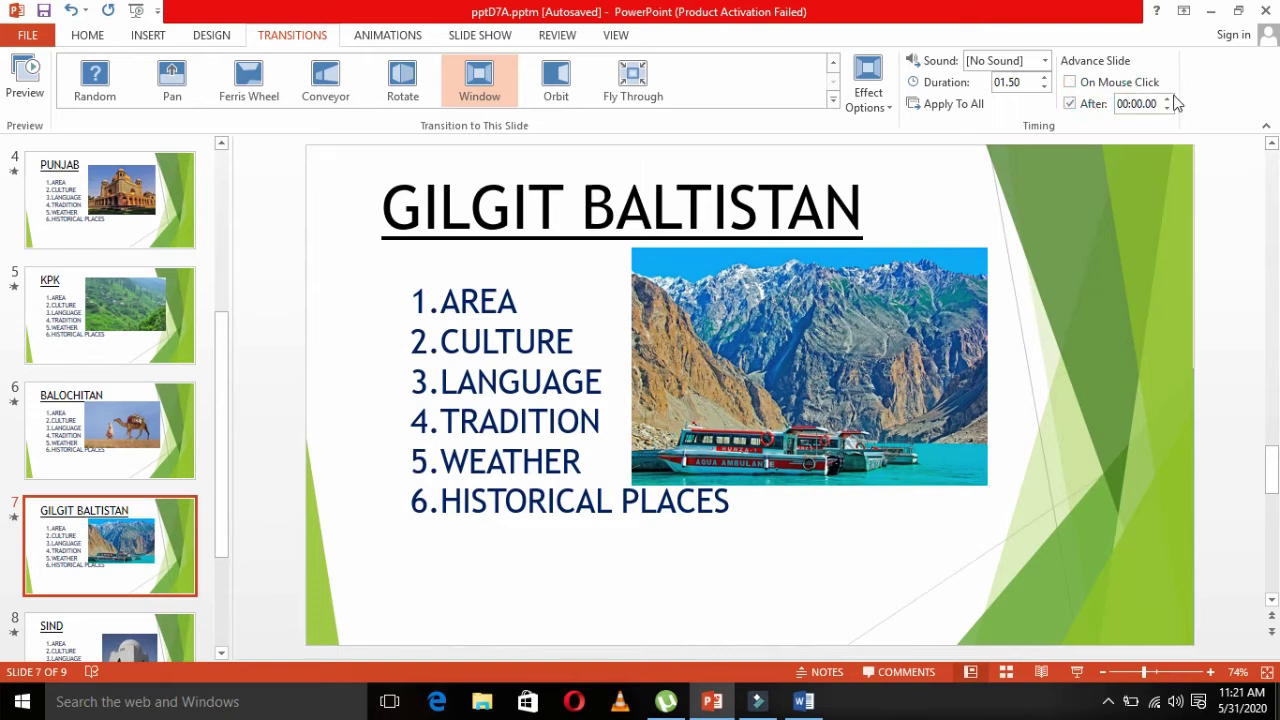
click(1166, 99)
click(1166, 99)
click(108, 652)
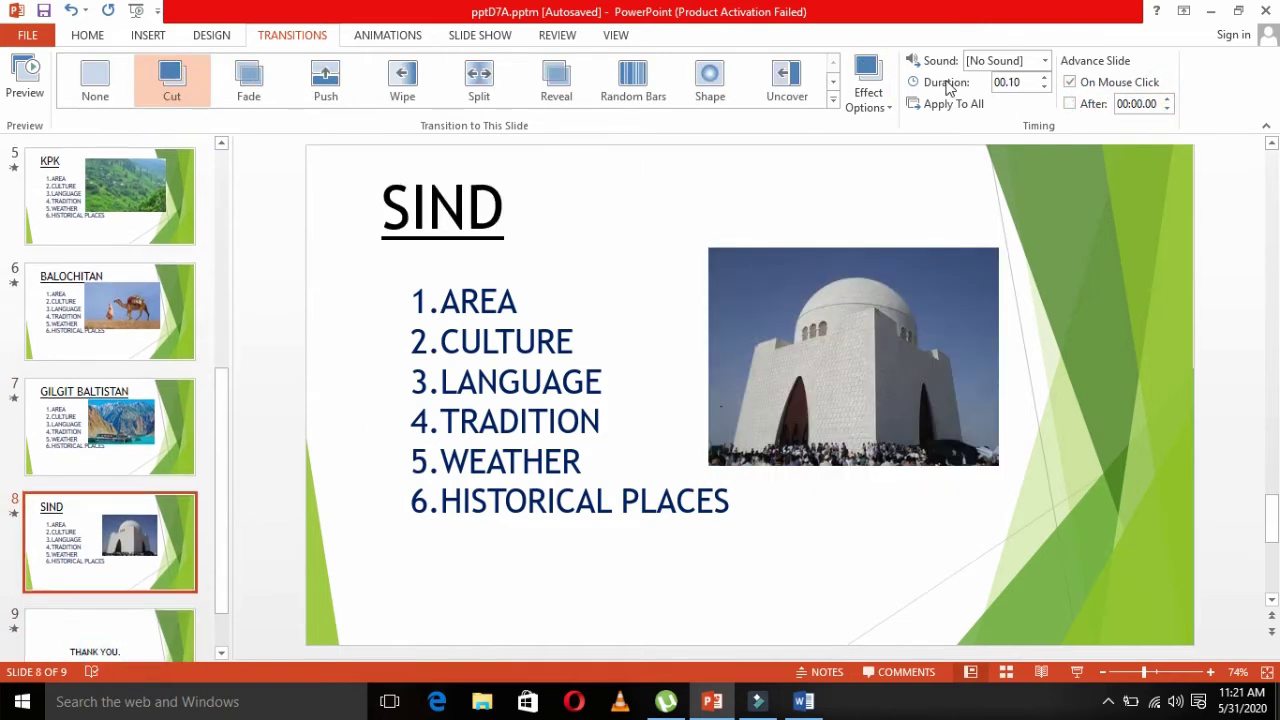
click(1166, 99)
click(1166, 99)
click(1105, 84)
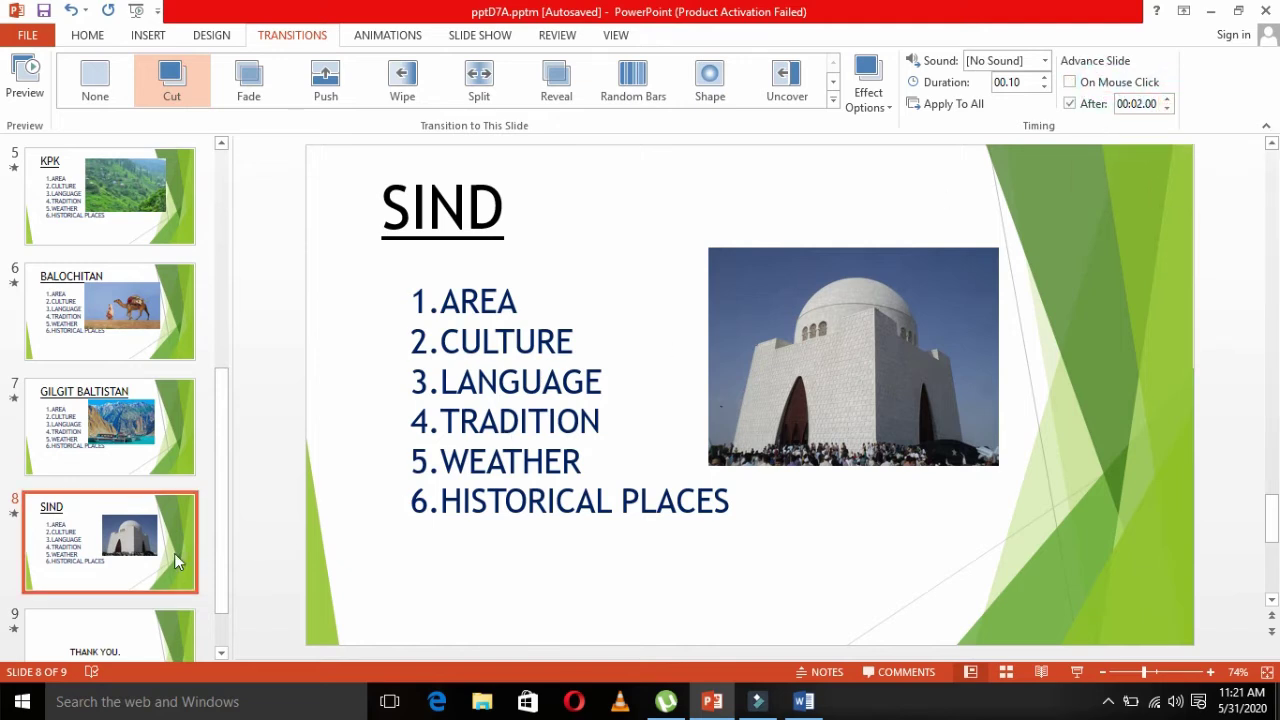
Set the THANK YOU slide to auto-advance after 00:02.00, then return to the SIND title.
click(145, 635)
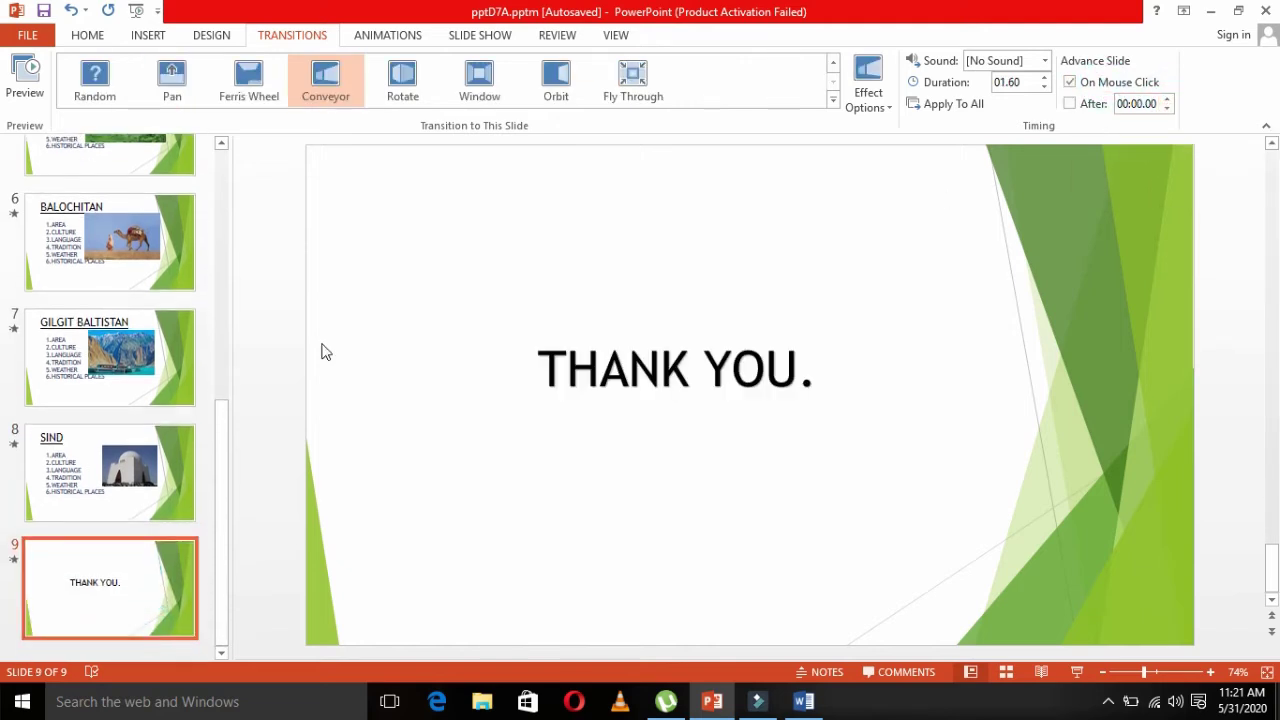
click(1114, 82)
click(1076, 104)
click(1167, 100)
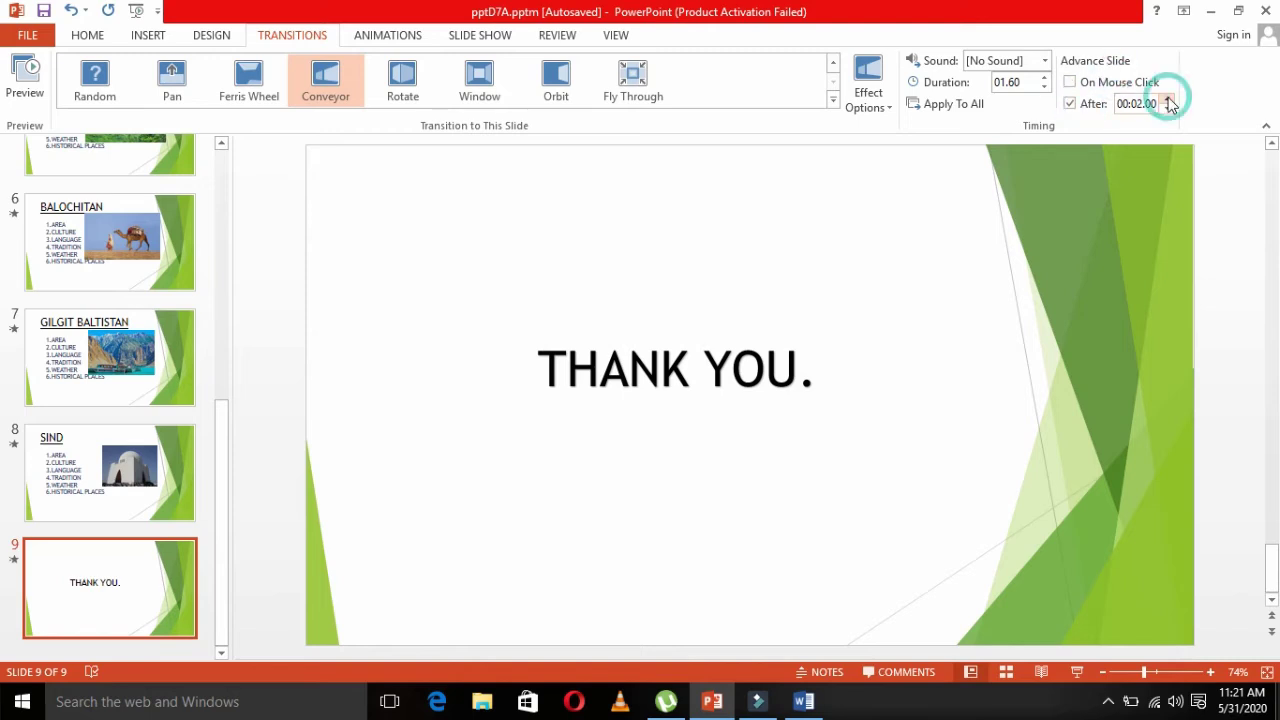
click(98, 455)
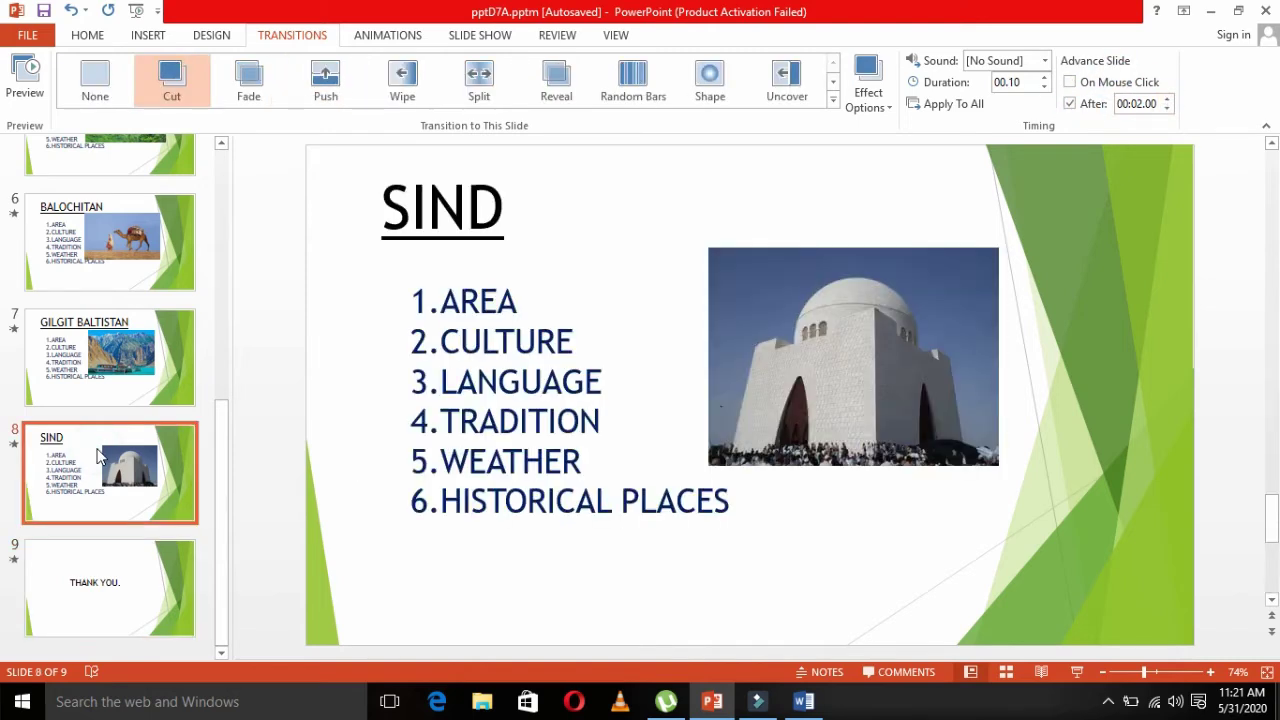
click(492, 208)
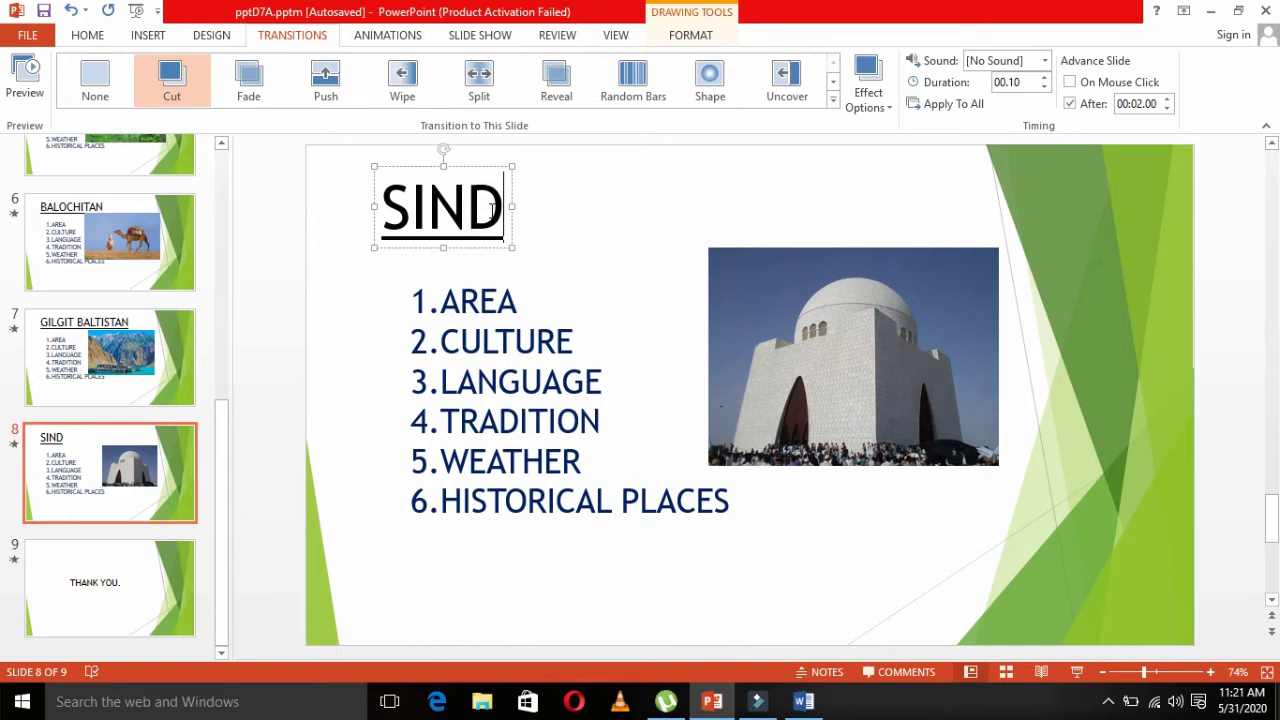
text(h)
key(BackSpace)
text(H)
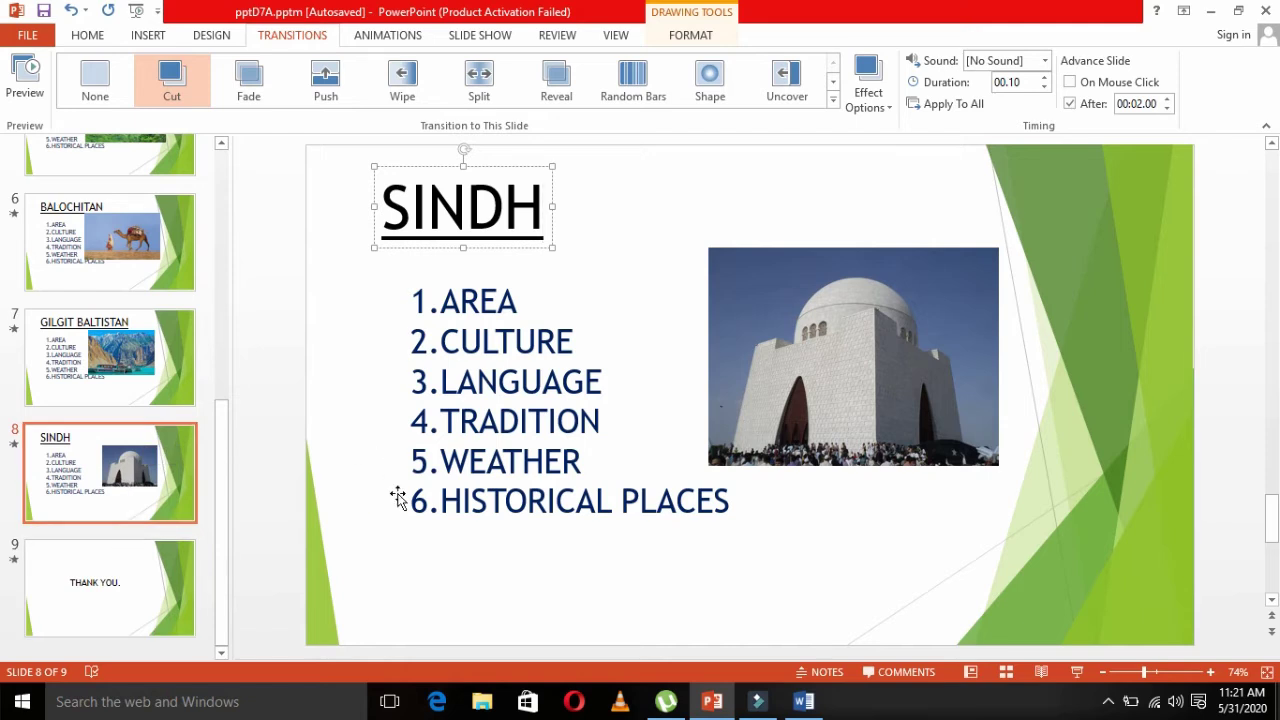
click(264, 346)
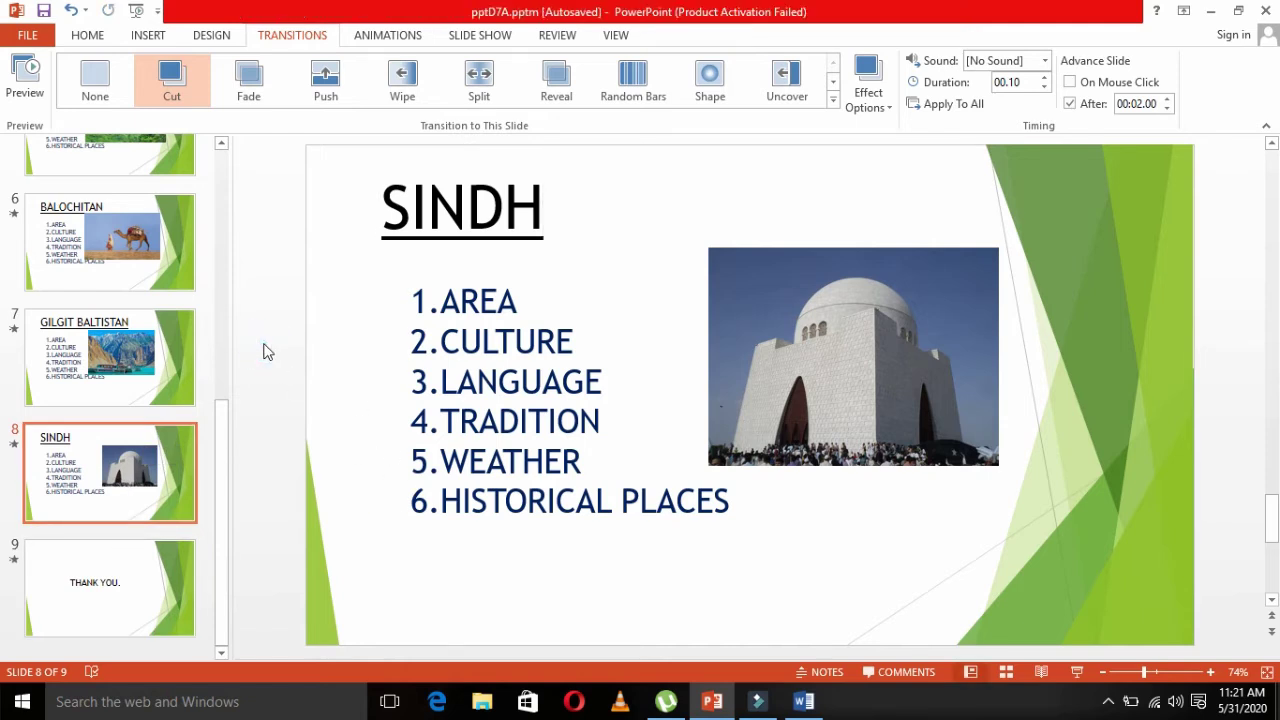
Run the slide show with F5 from WEL COME through each province to THANK YOU., then exit.
key(F5)
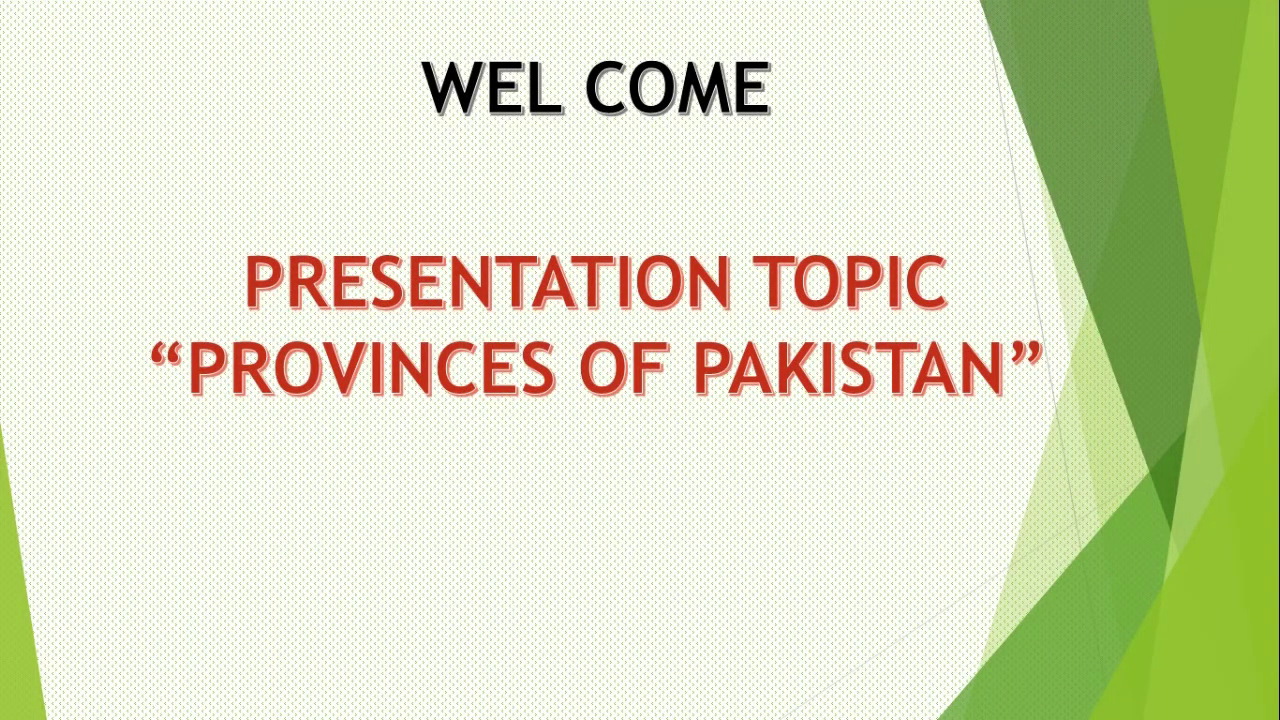
key(Right)
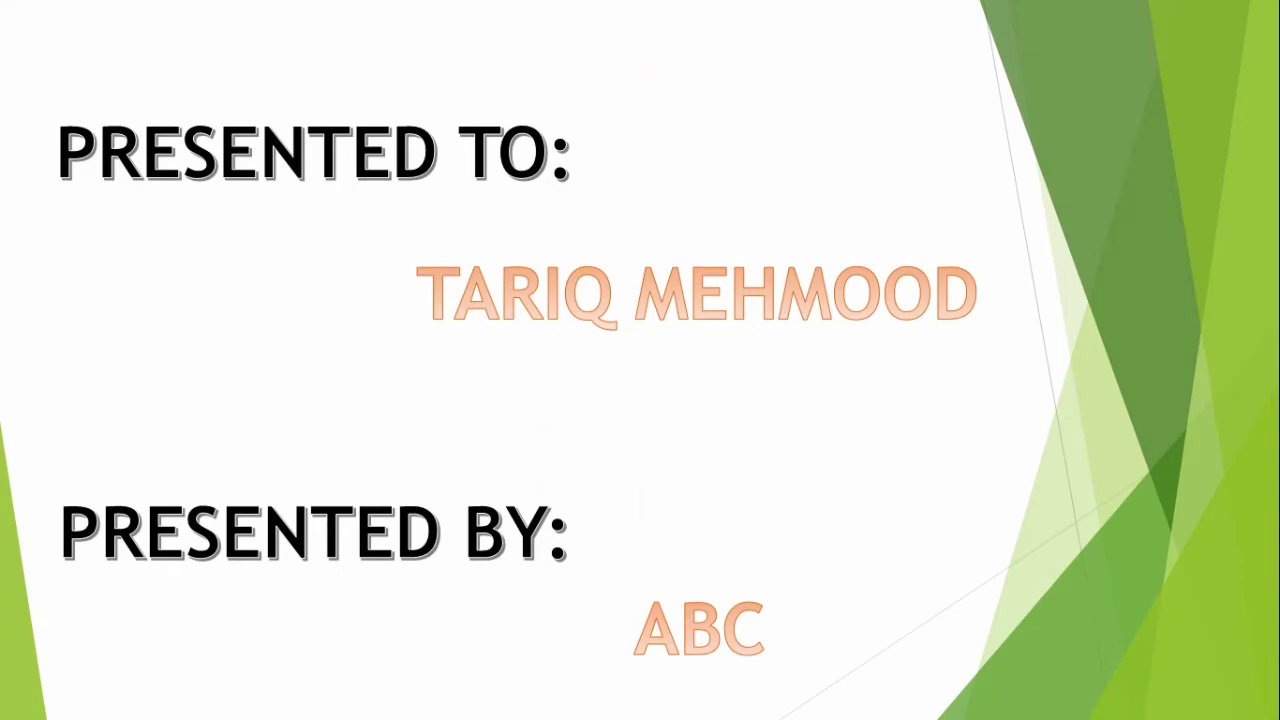
key(Right)
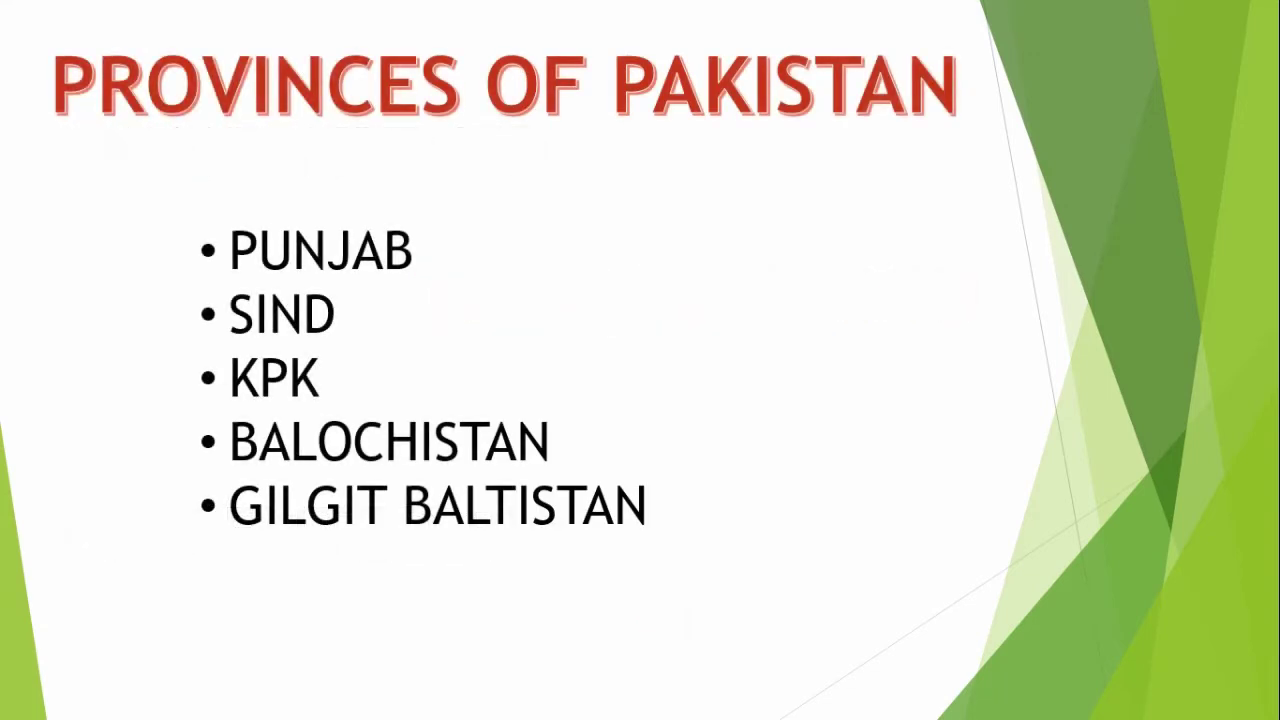
key(Right)
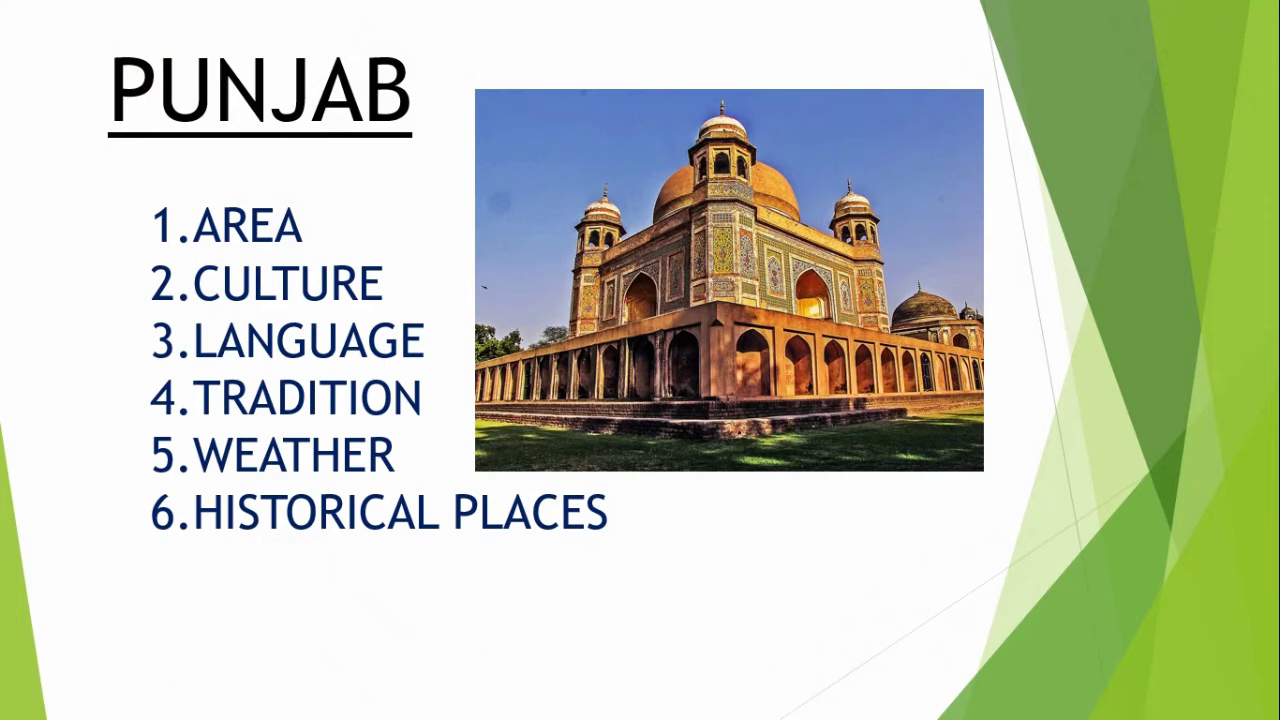
key(Right)
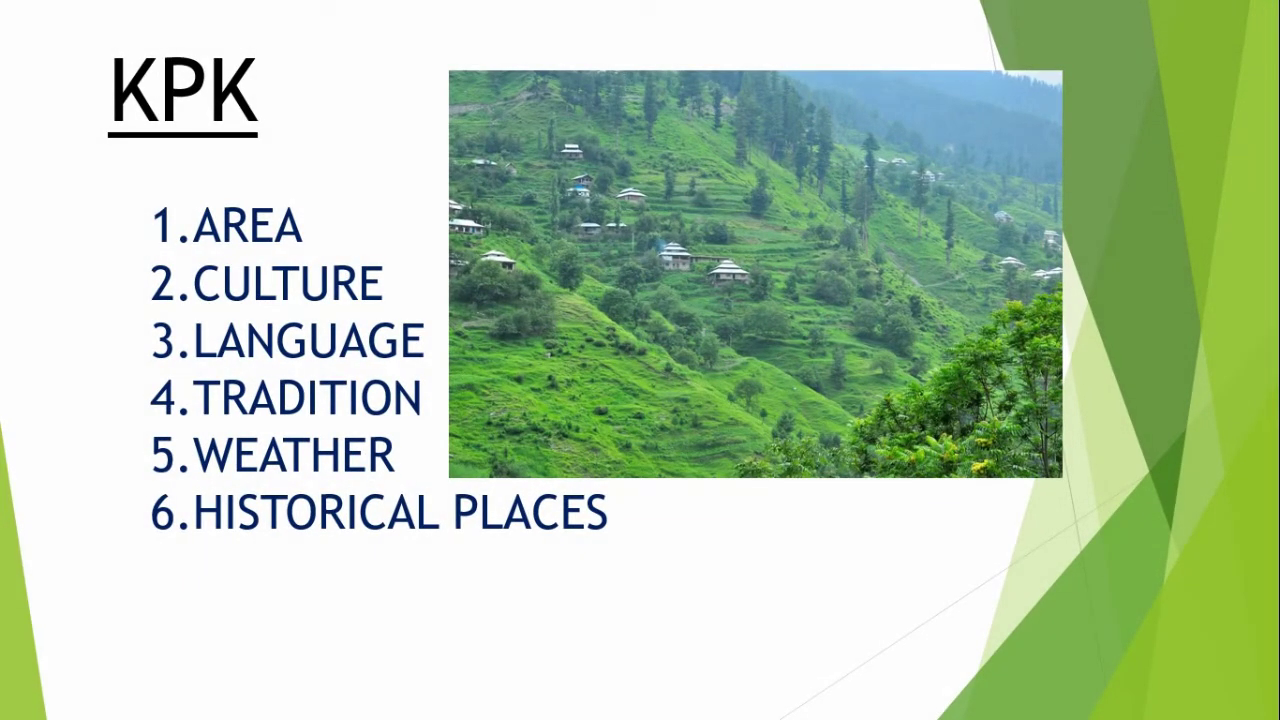
key(Right)
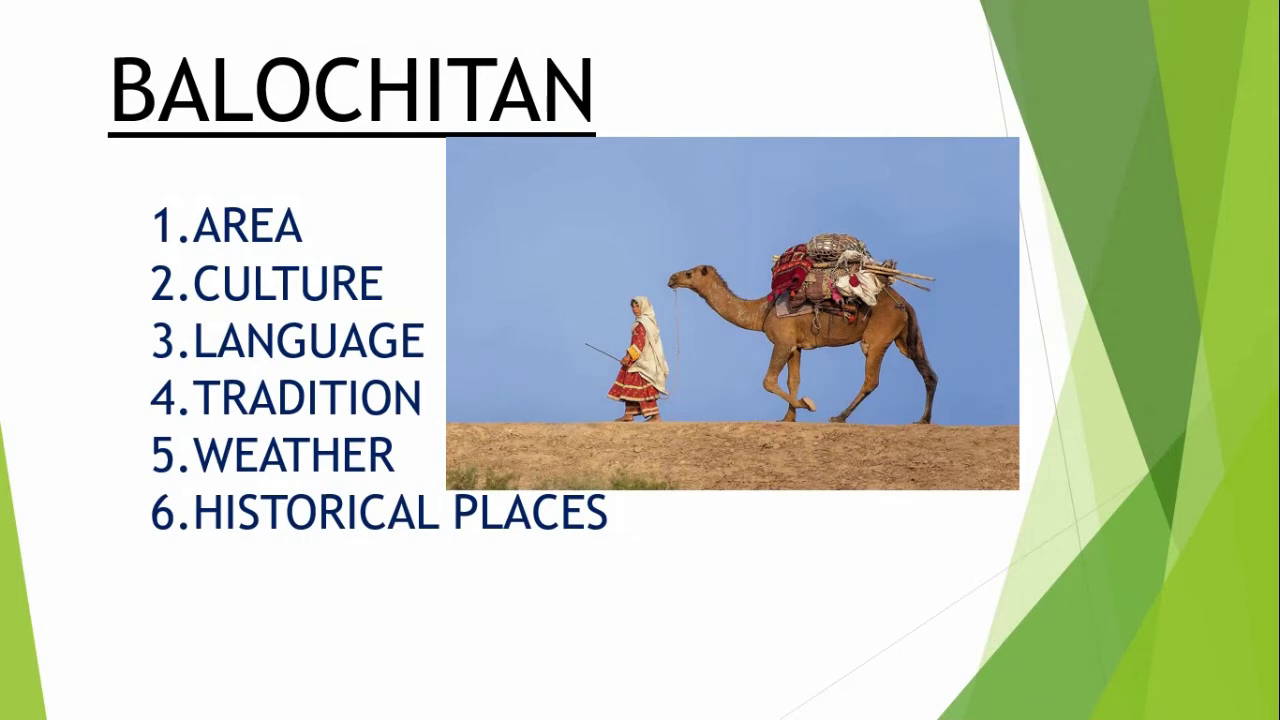
key(Right)
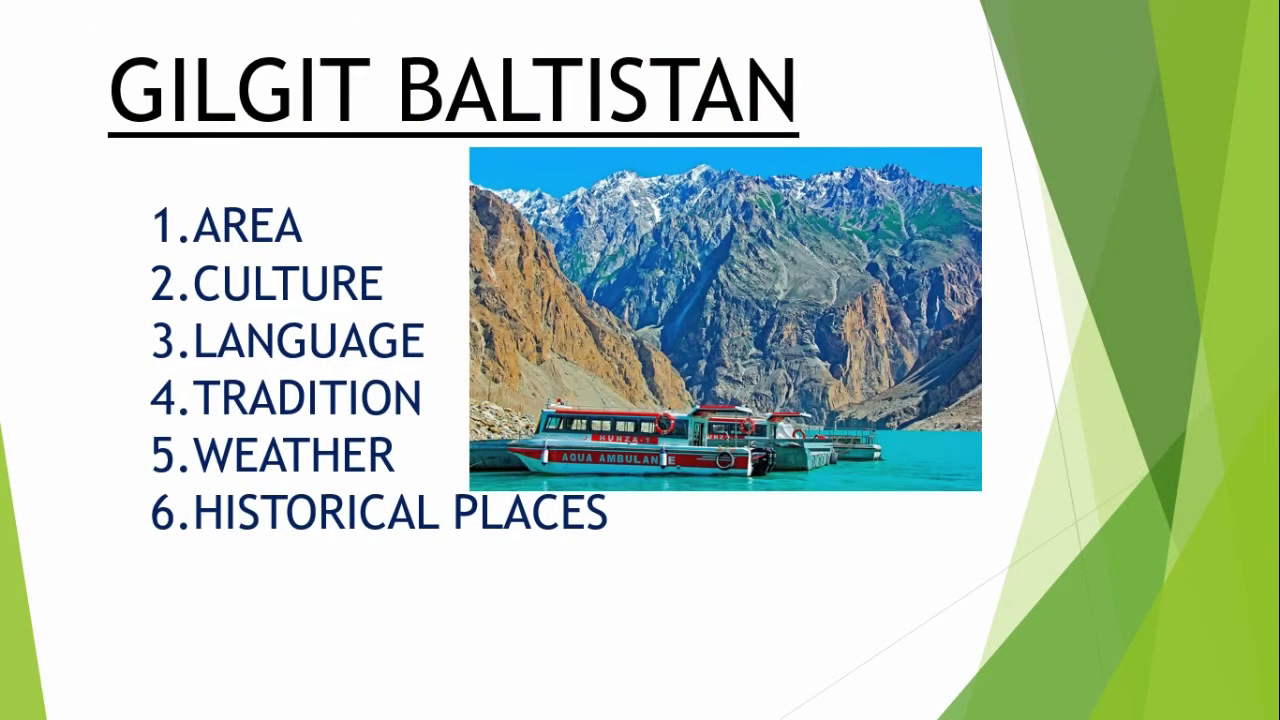
key(Right)
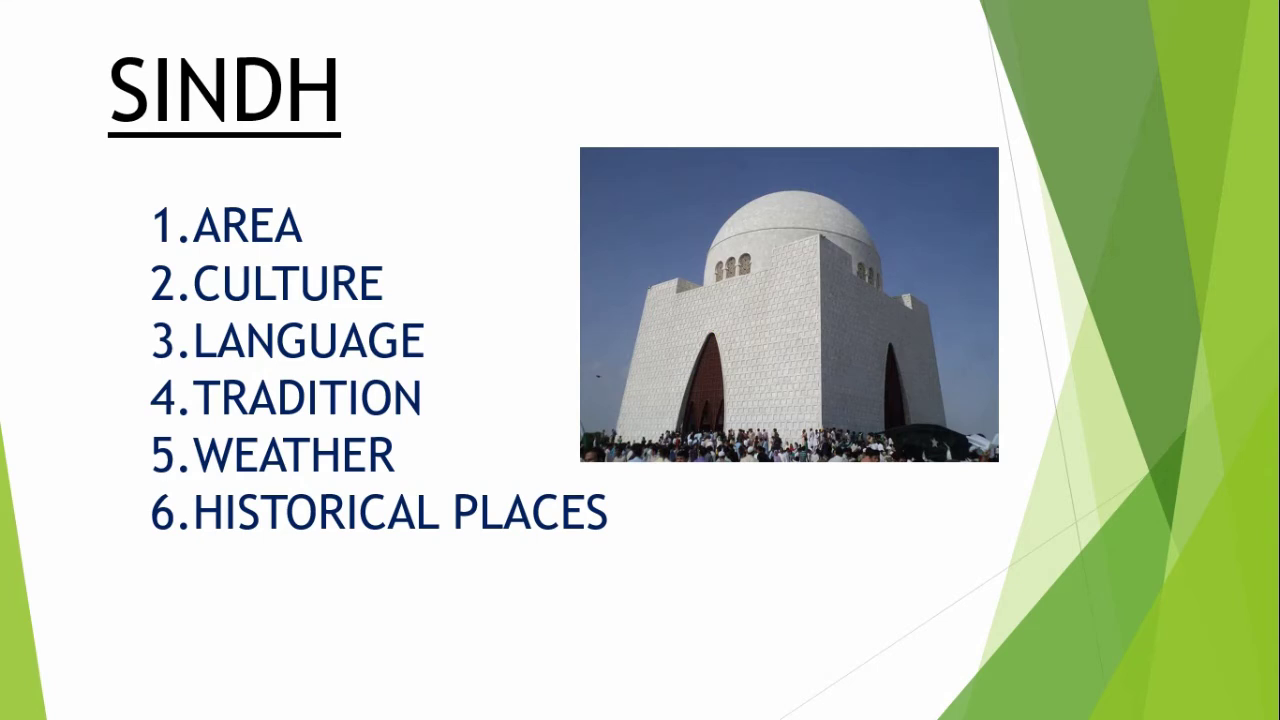
key(Right)
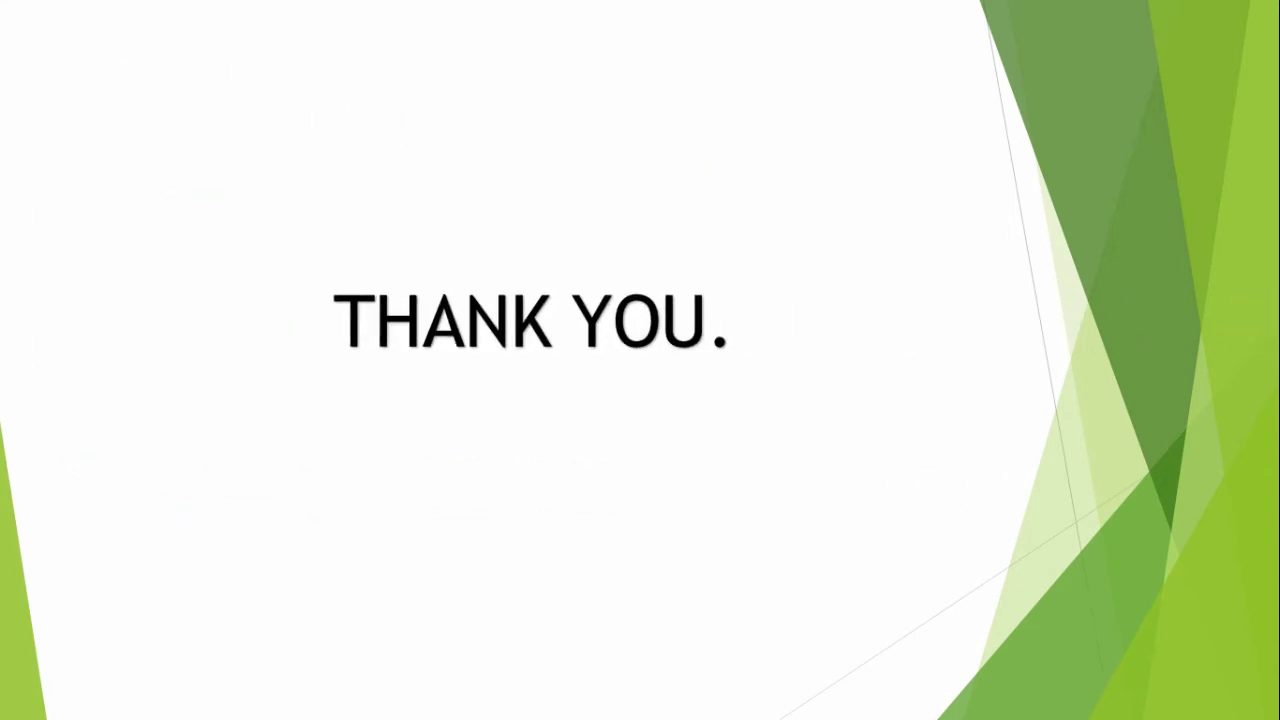
key(Right)
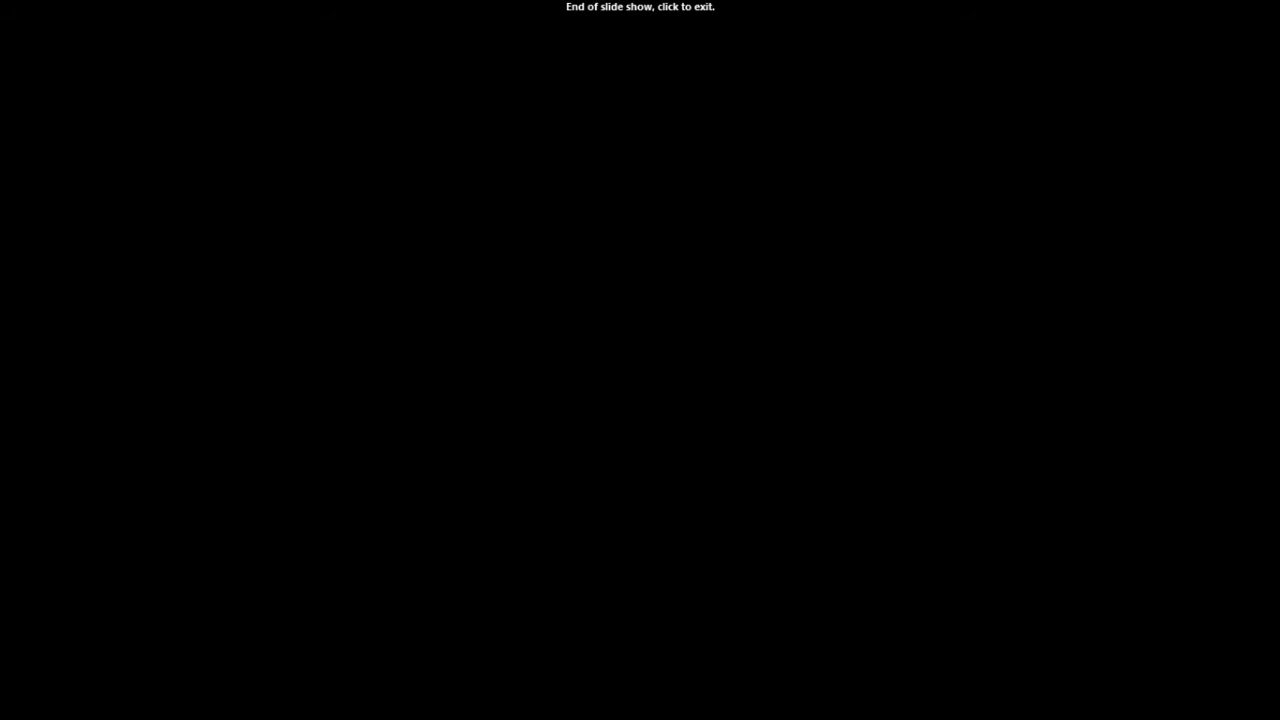
key(Right)
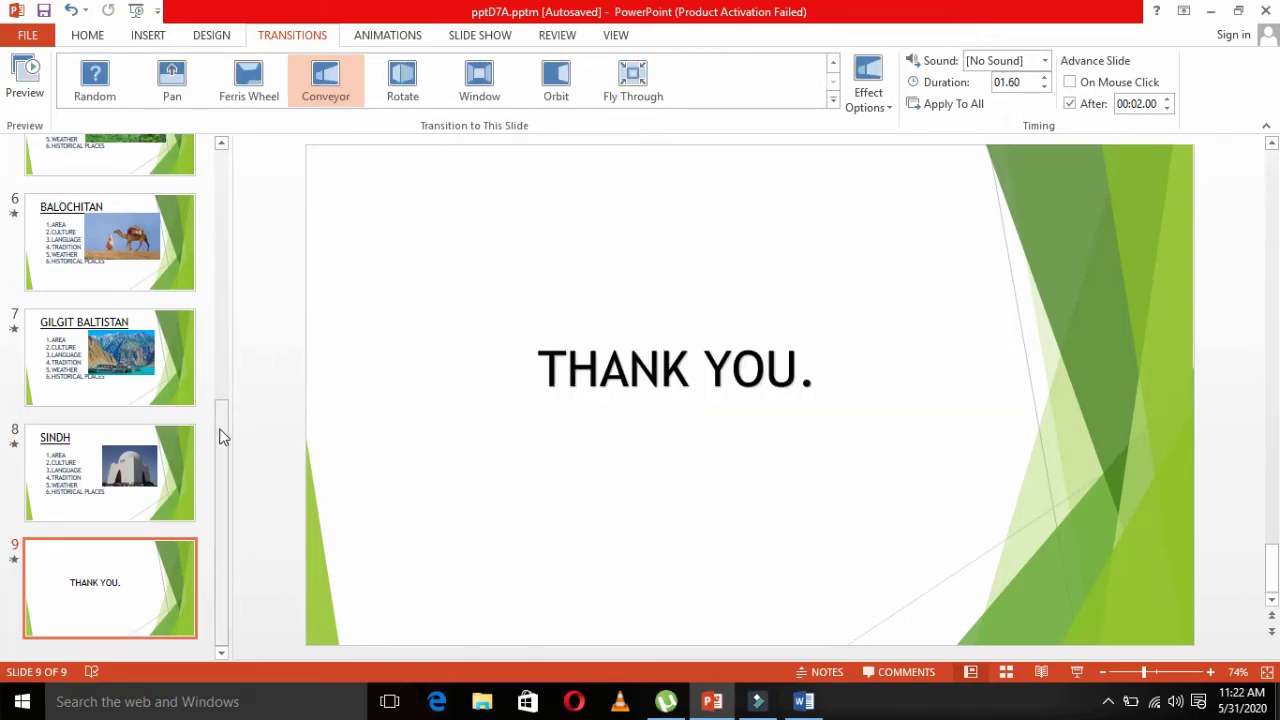
Select the THANK YOU. text box on slide 9 and show its animation effects, currently None.
drag(223, 437, 226, 133)
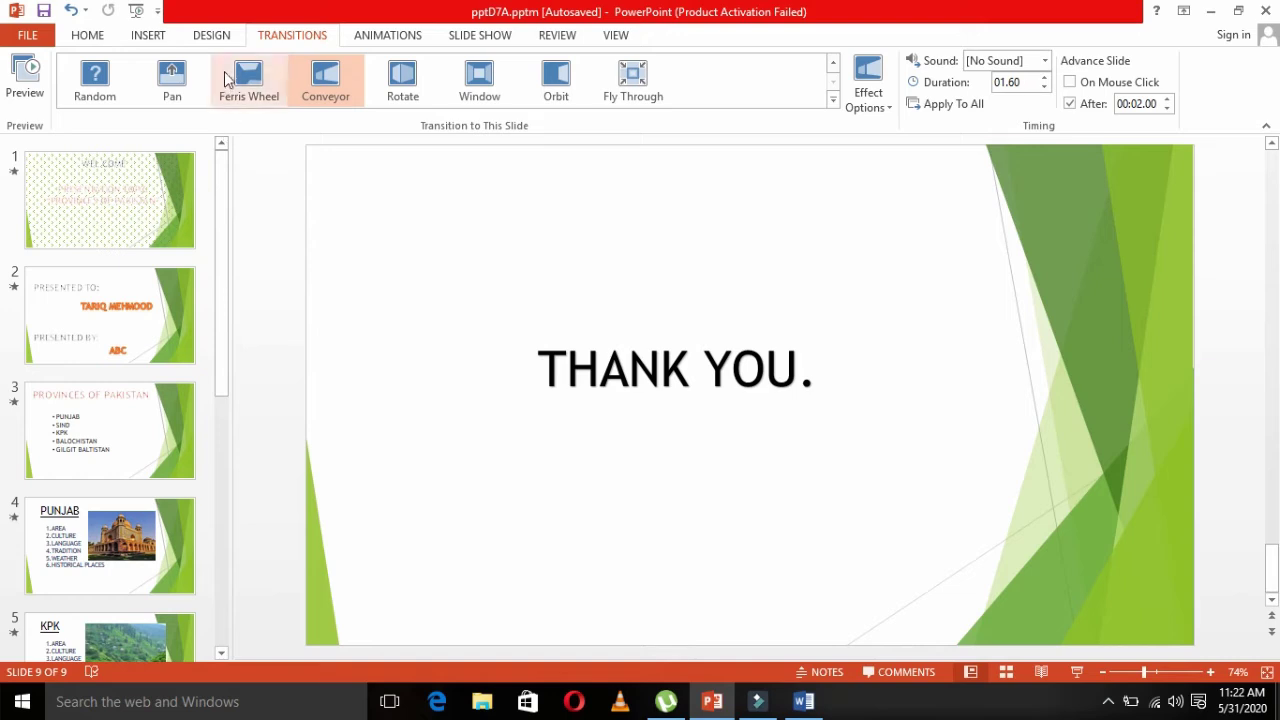
click(211, 35)
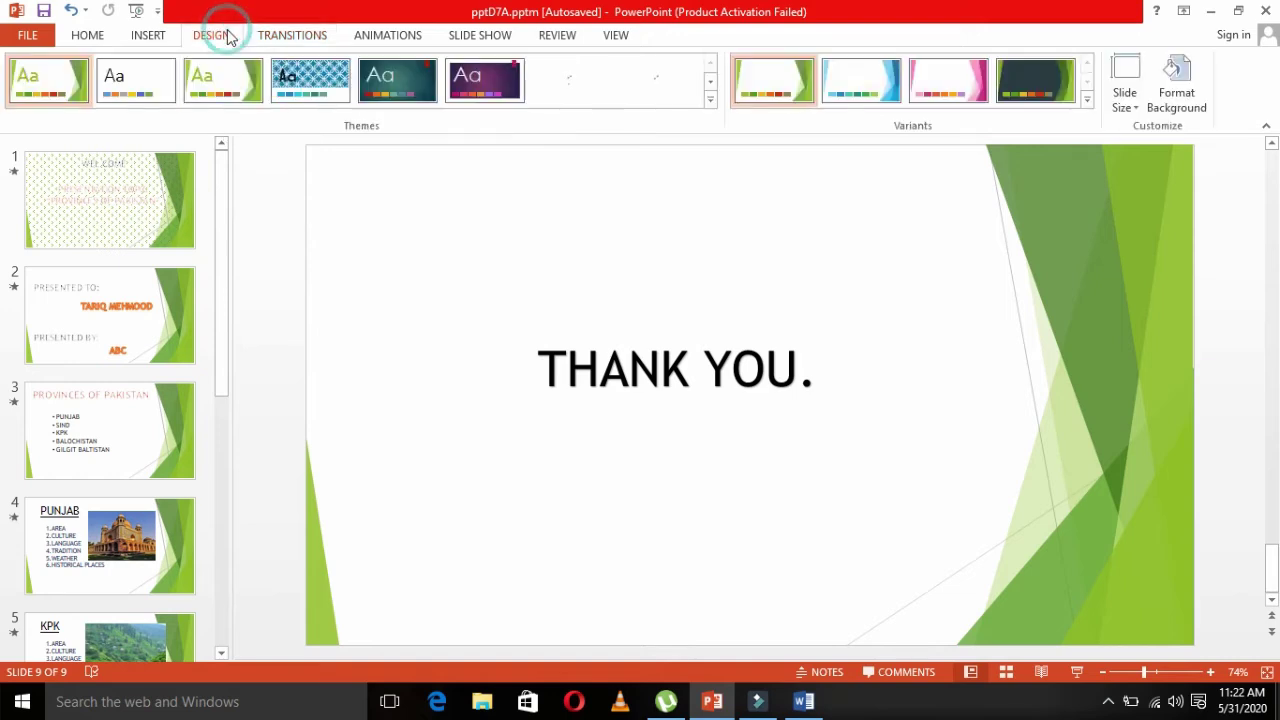
click(160, 35)
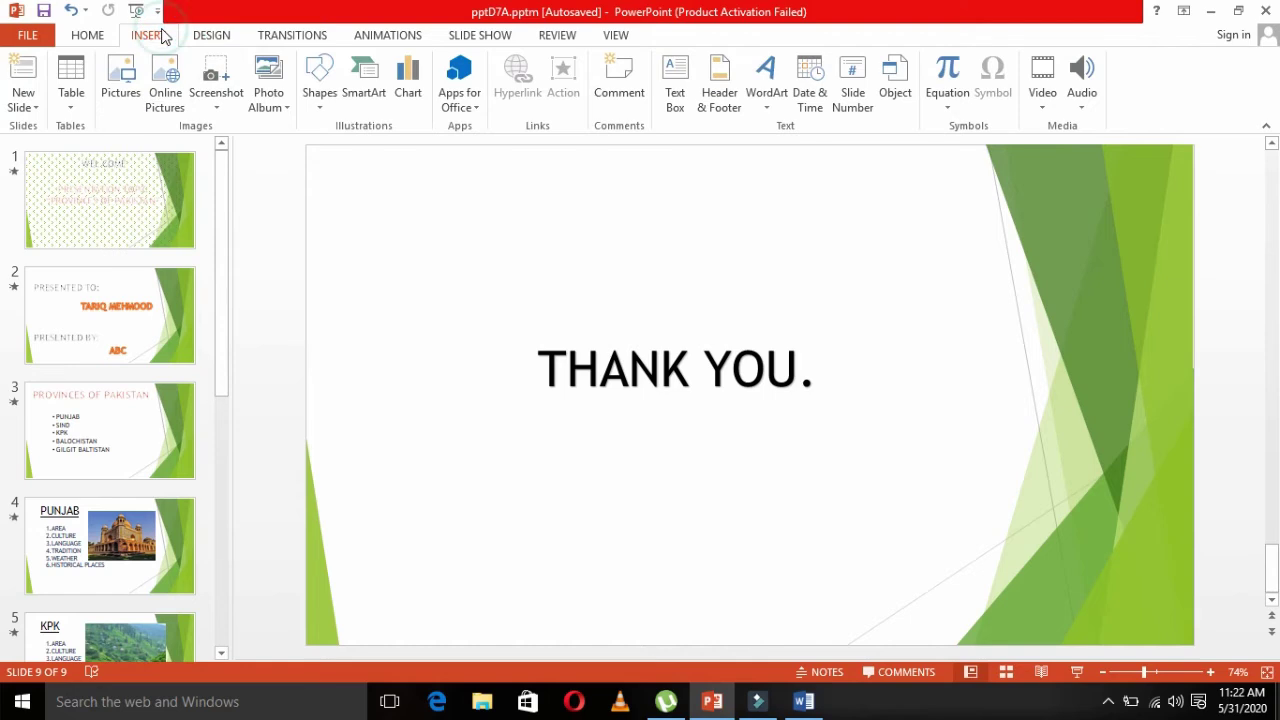
click(298, 42)
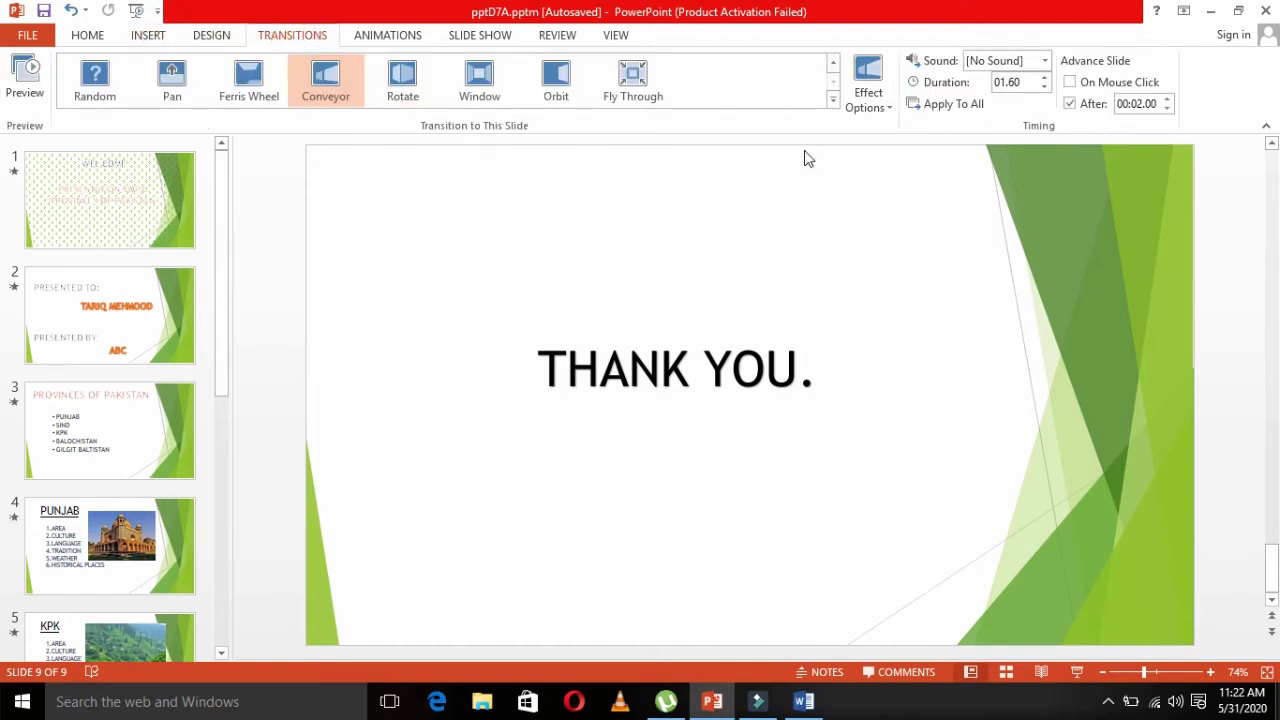
click(730, 368)
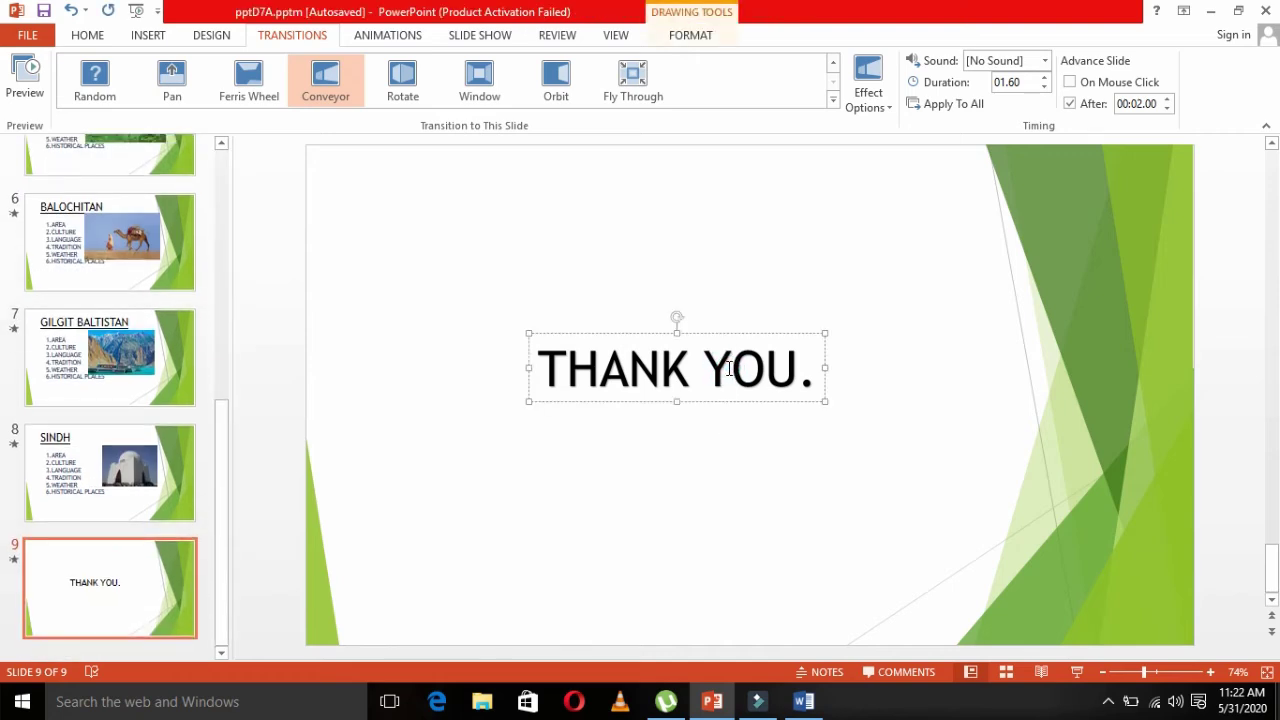
click(697, 20)
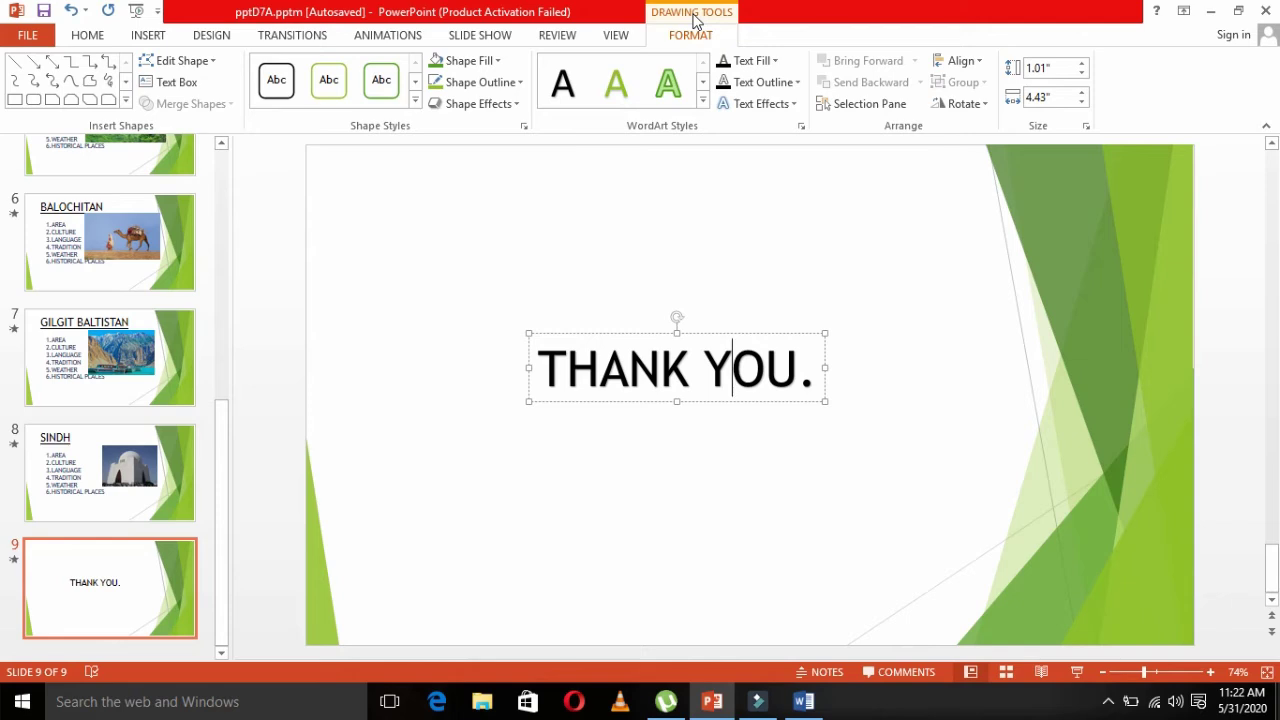
click(397, 36)
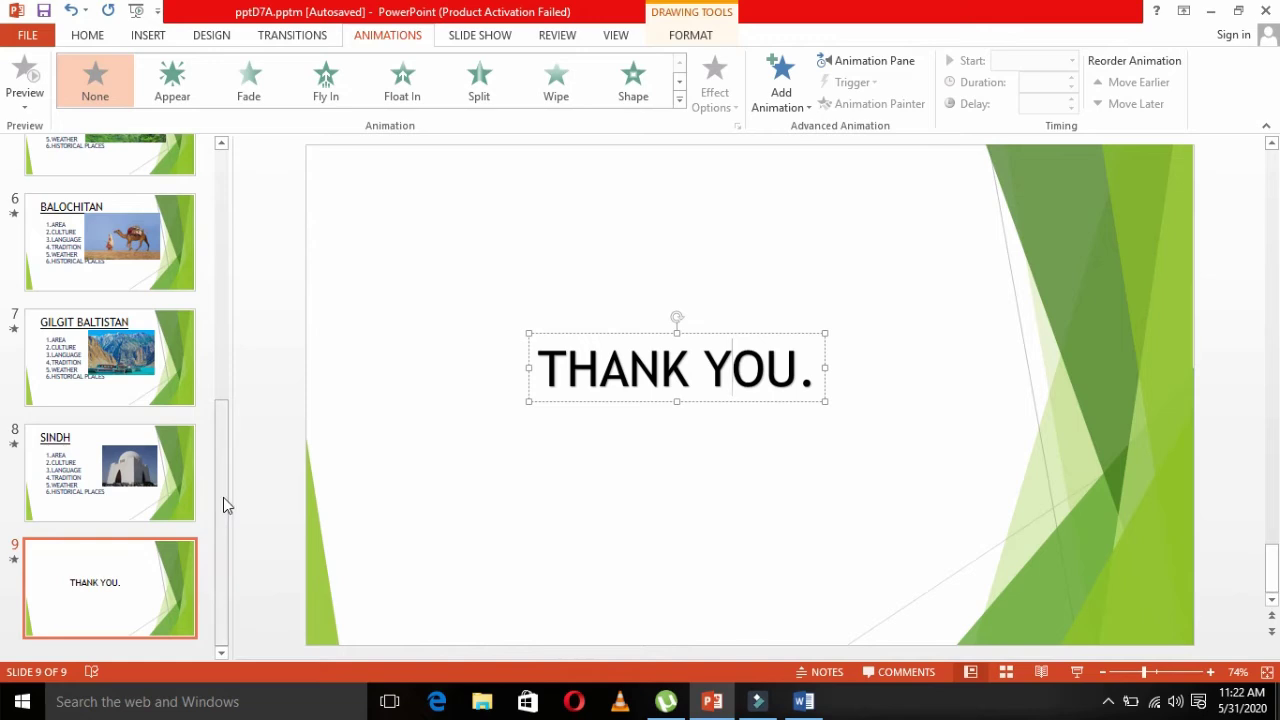
Give the WEL COME title on slide 1 a Color Pulse animation.
drag(223, 497, 221, 175)
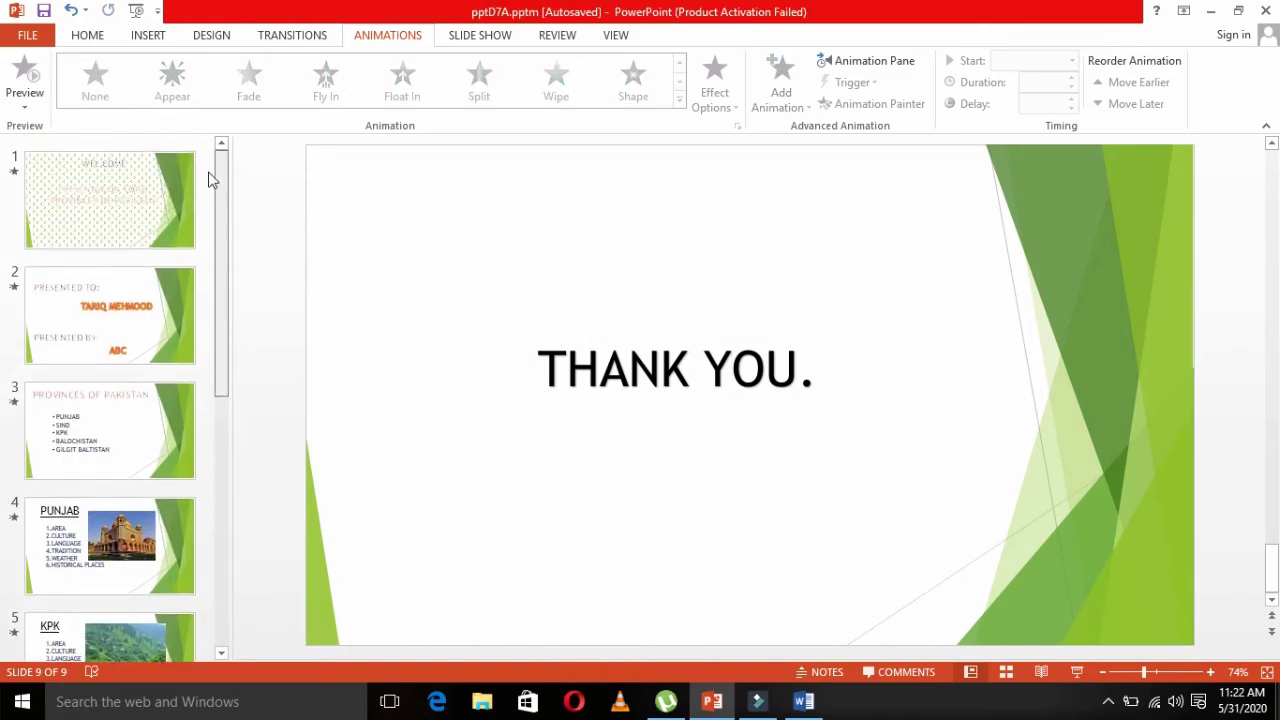
click(119, 184)
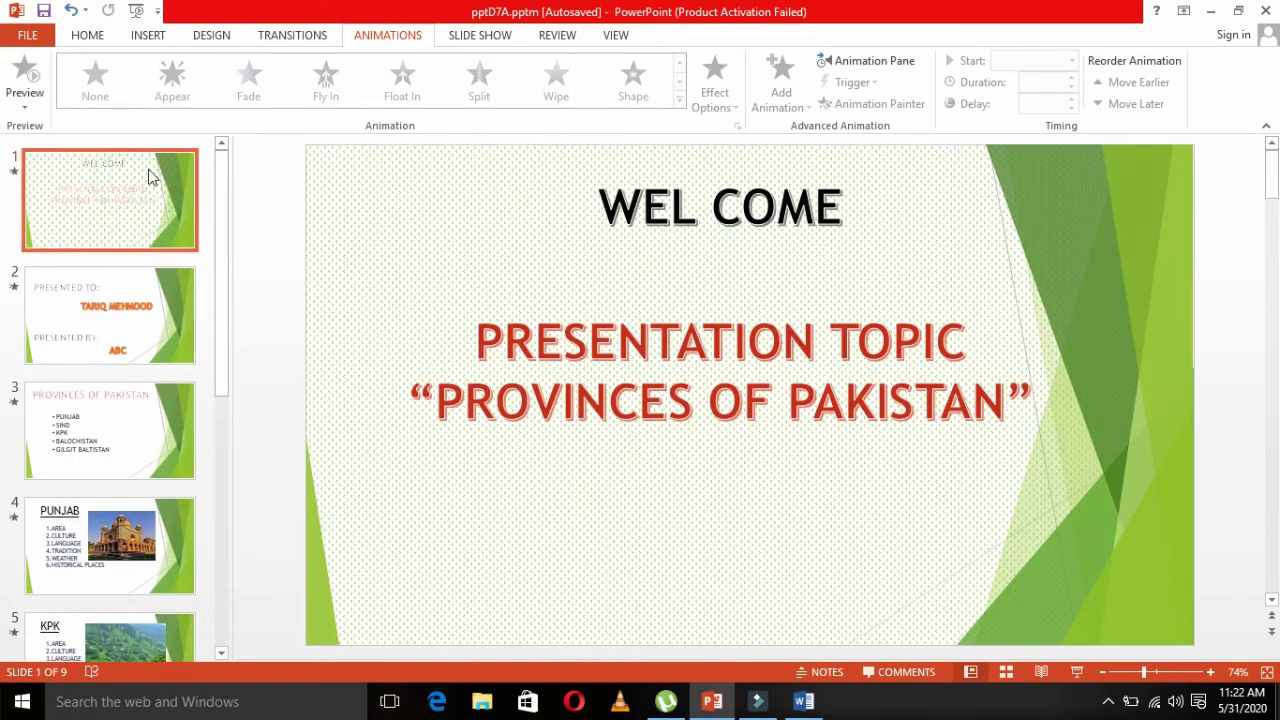
click(671, 206)
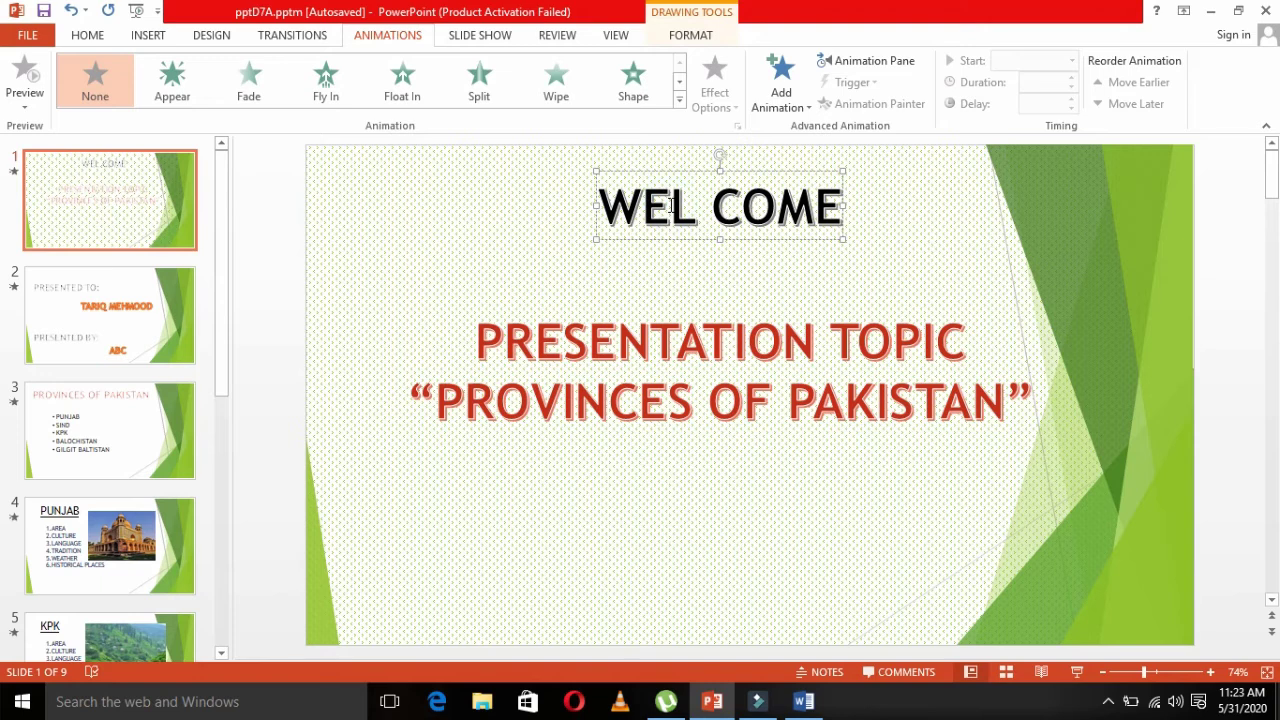
click(680, 102)
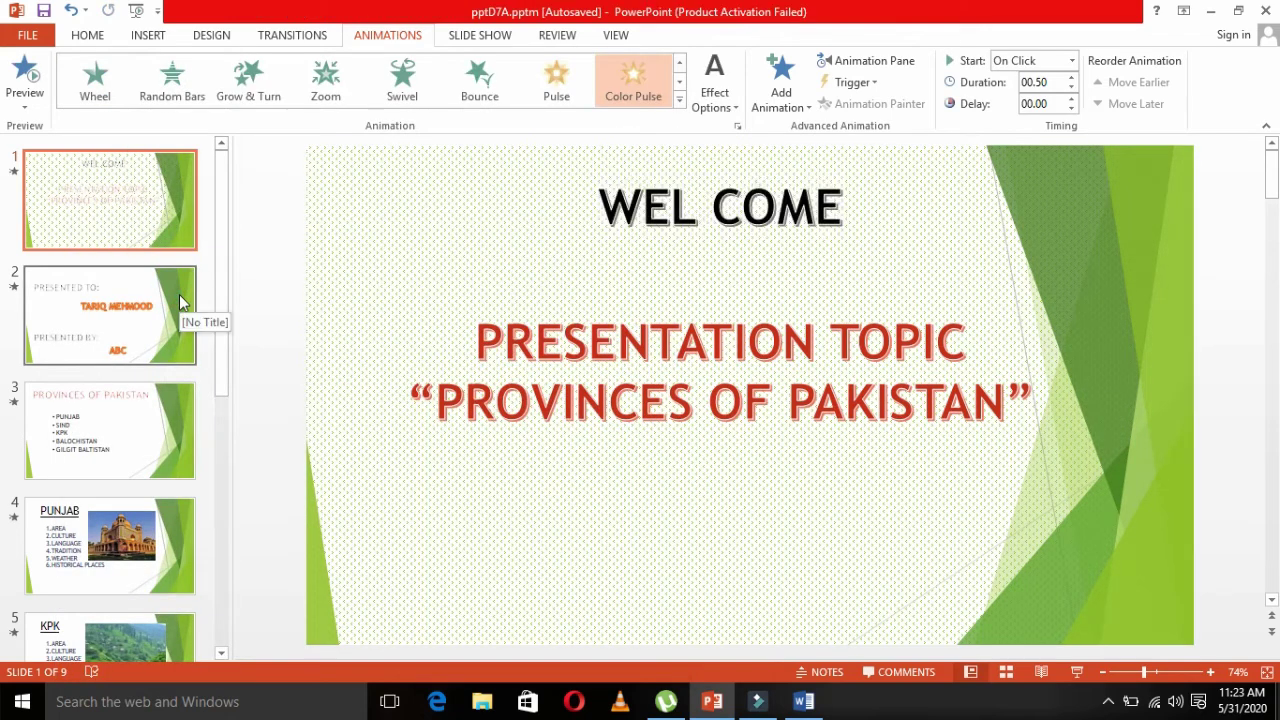
Give the presentation topic text a Split entrance animation.
click(507, 338)
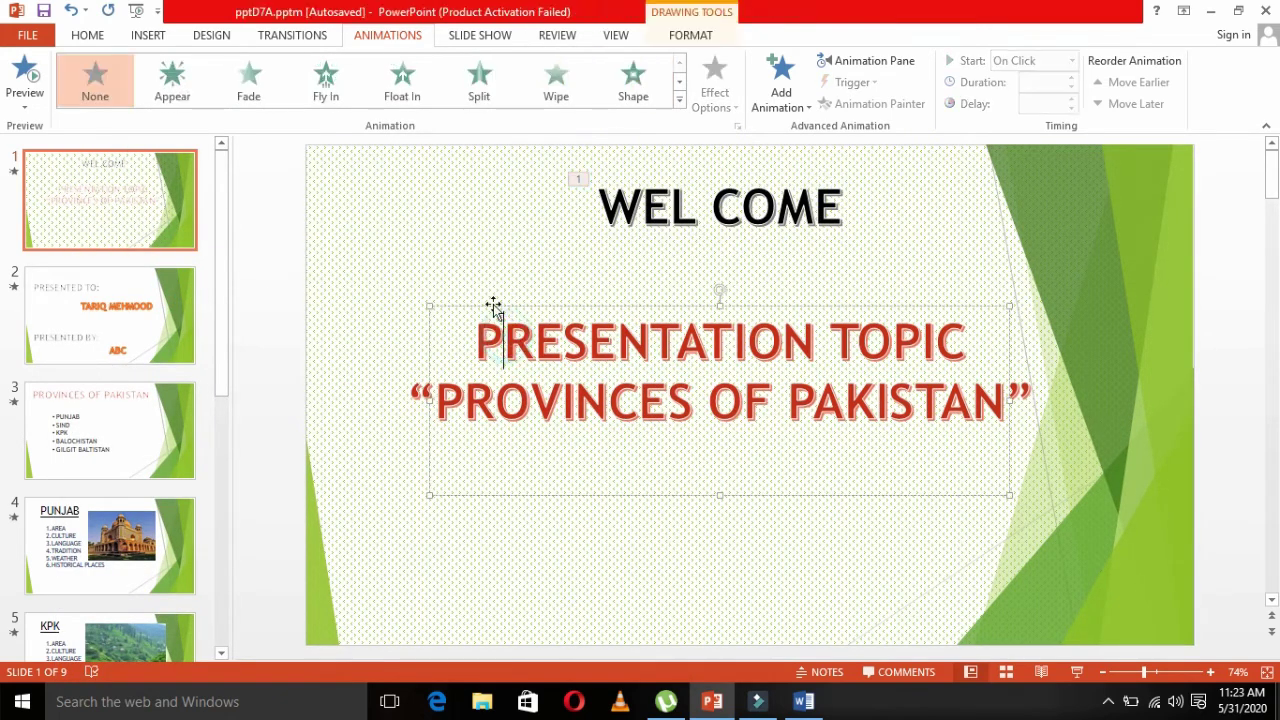
click(480, 88)
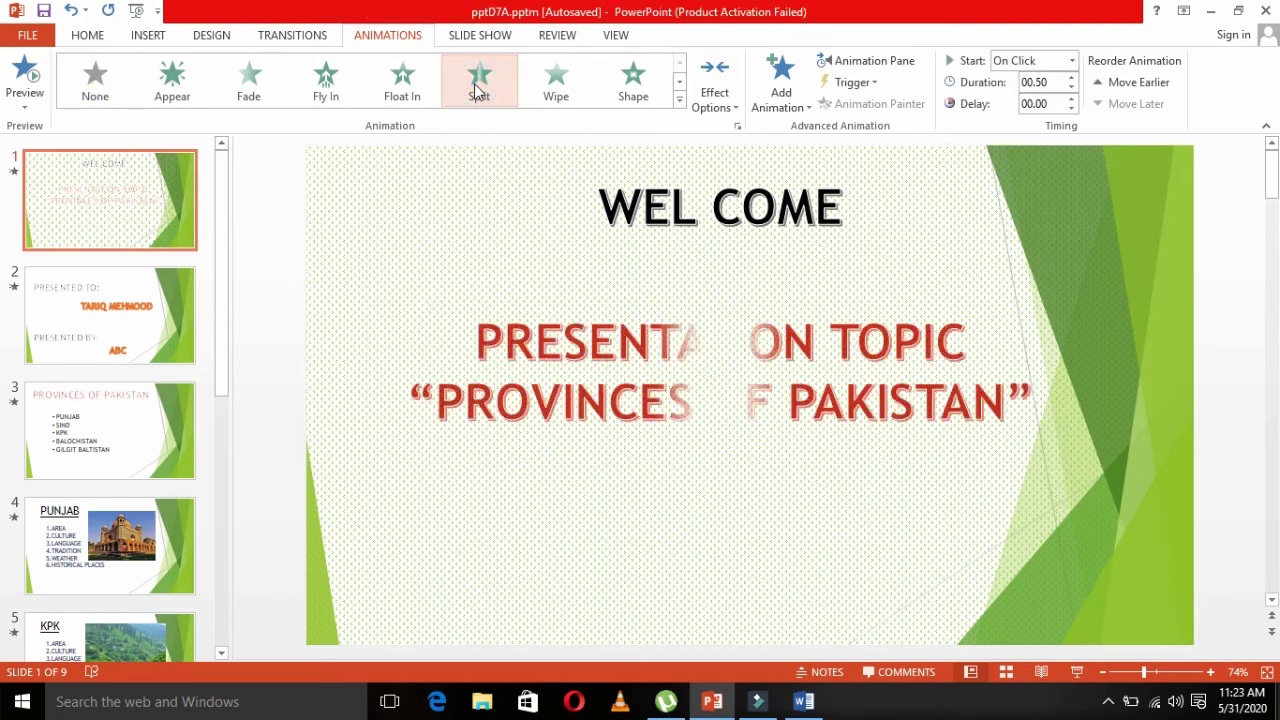
click(114, 336)
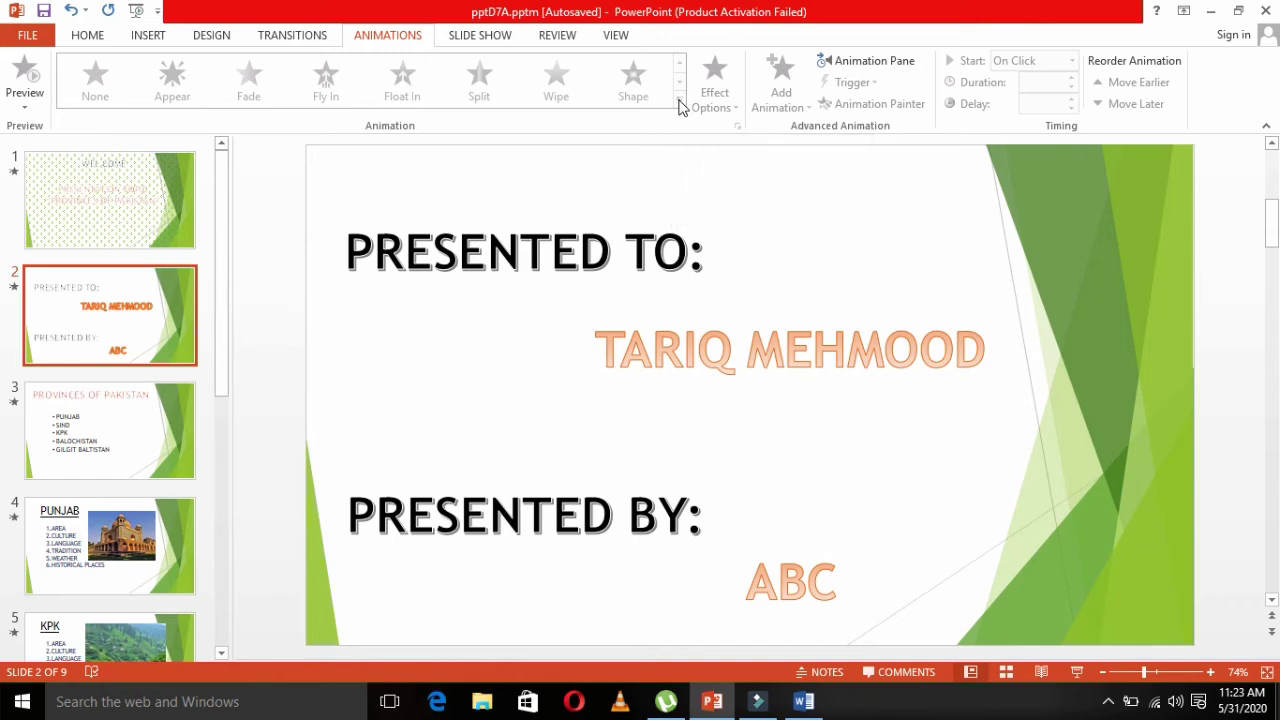
Give PRESENTED TO: a Swivel exit and the name text a Wipe exit.
click(607, 270)
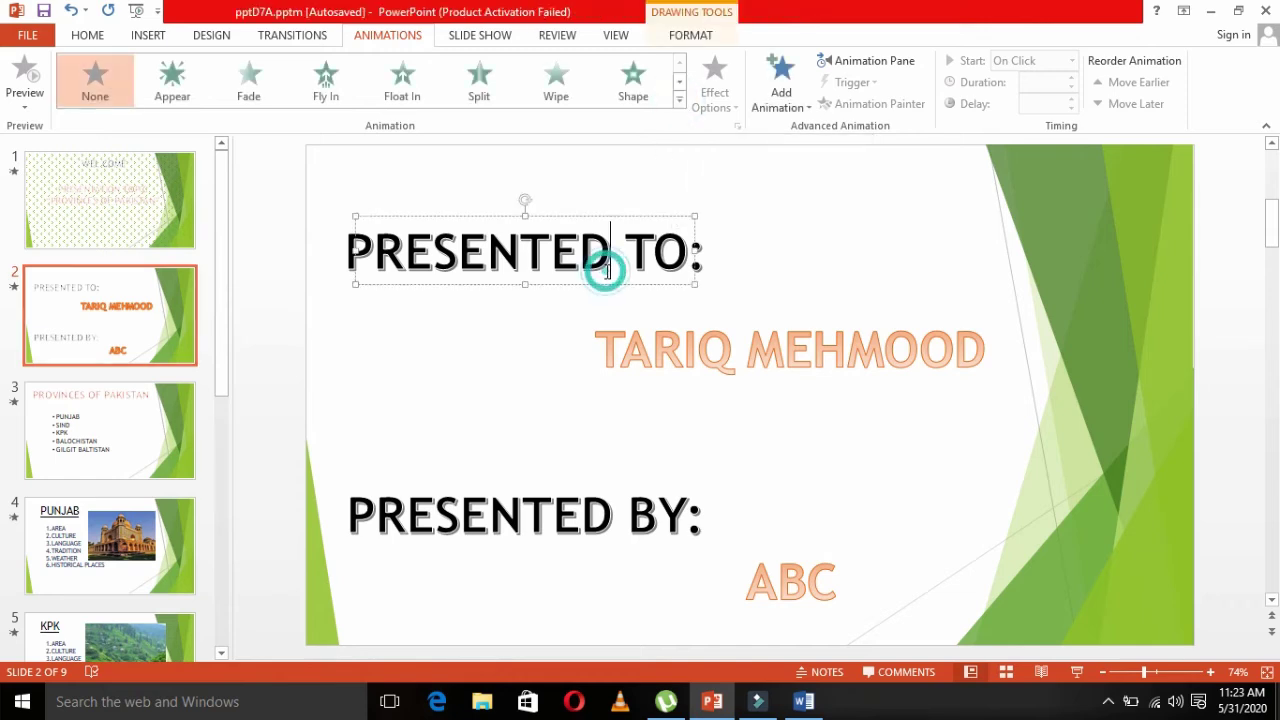
click(679, 100)
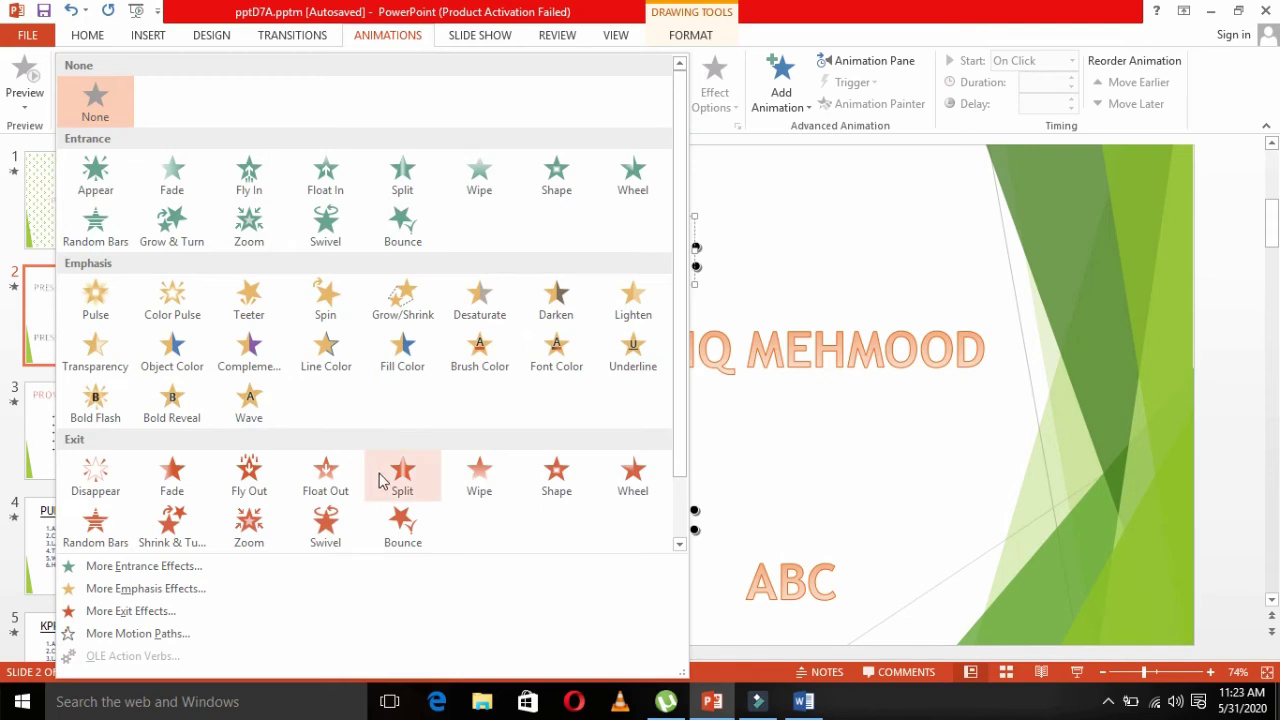
click(325, 527)
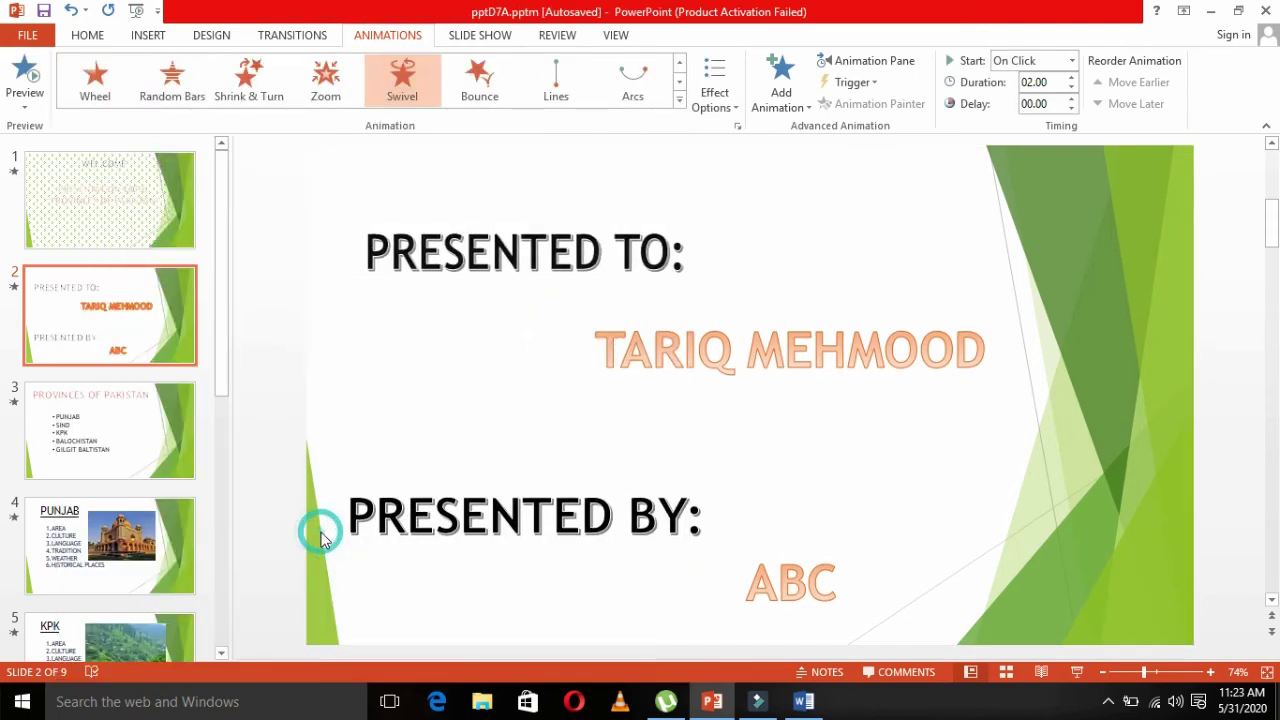
click(690, 355)
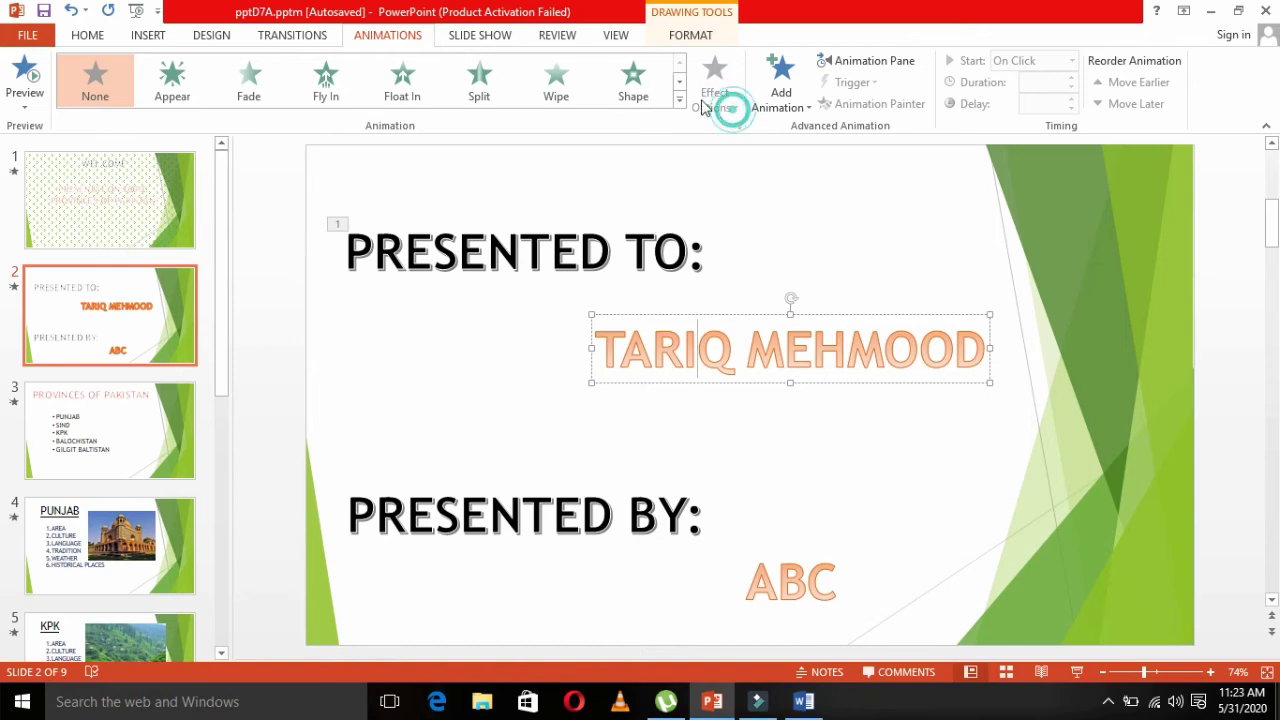
click(679, 100)
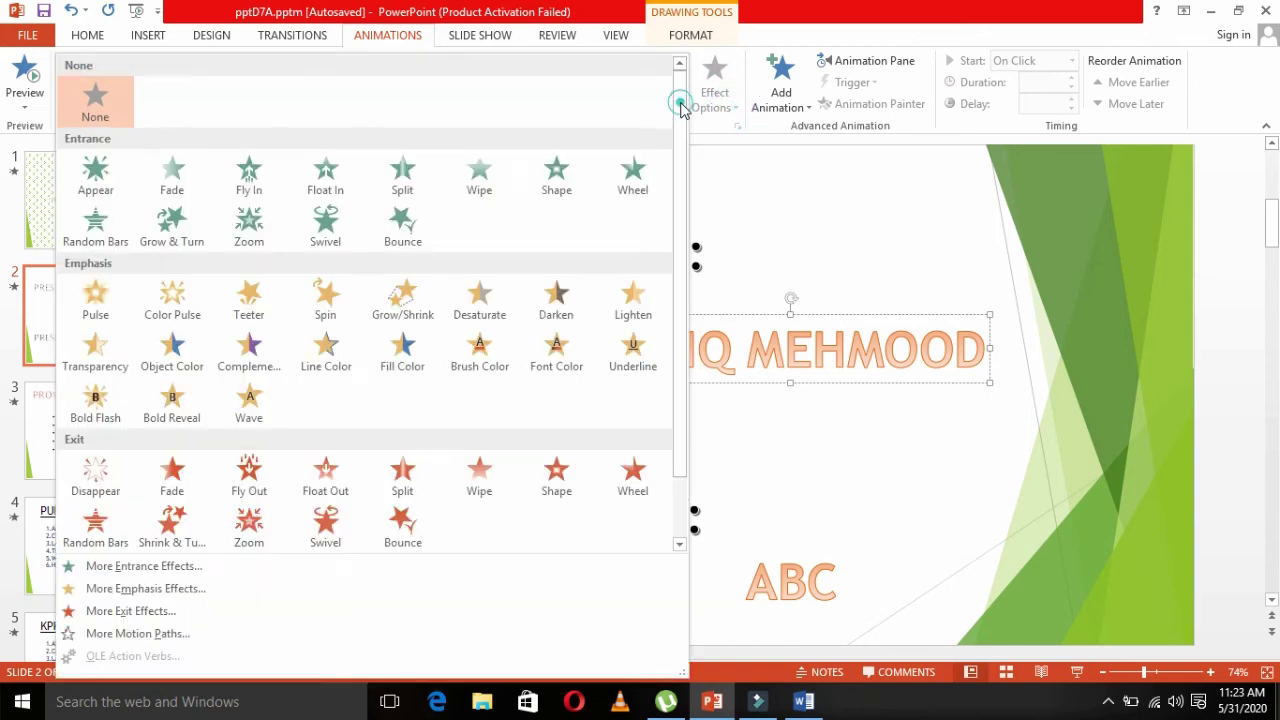
click(478, 483)
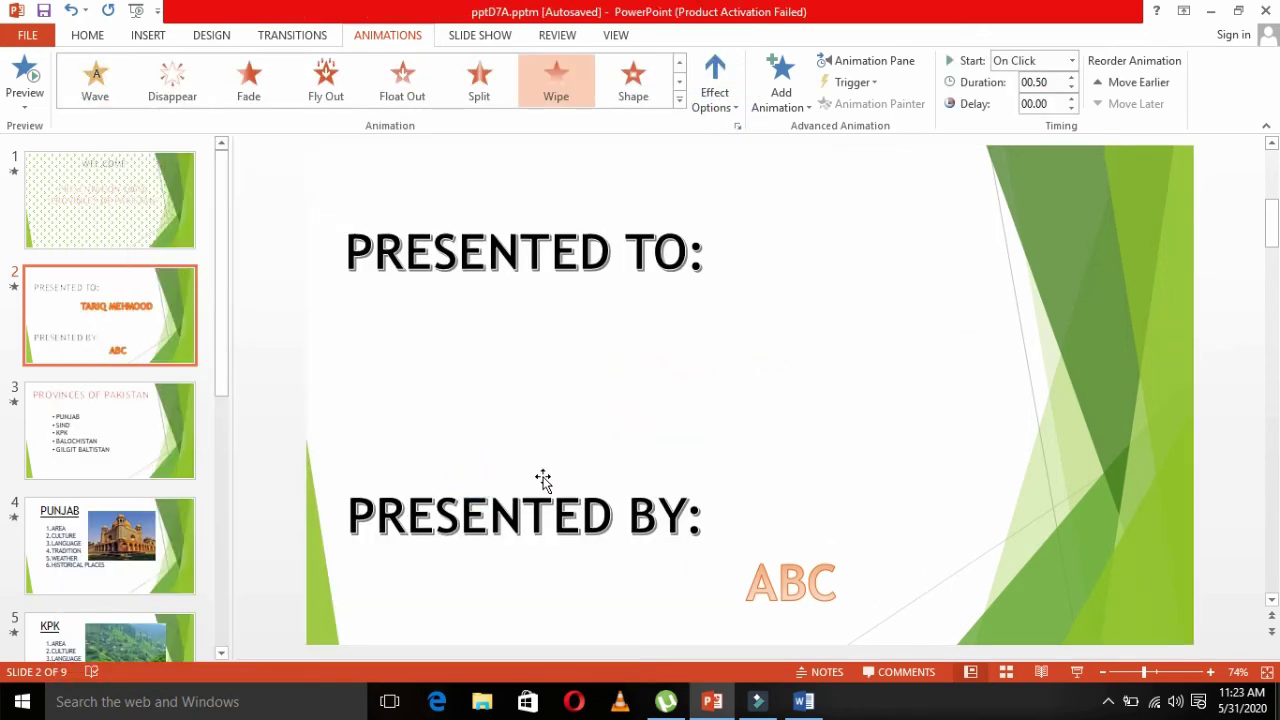
Make PRESENTED BY exit with Fly Out and ABC exit with Disappear.
click(544, 515)
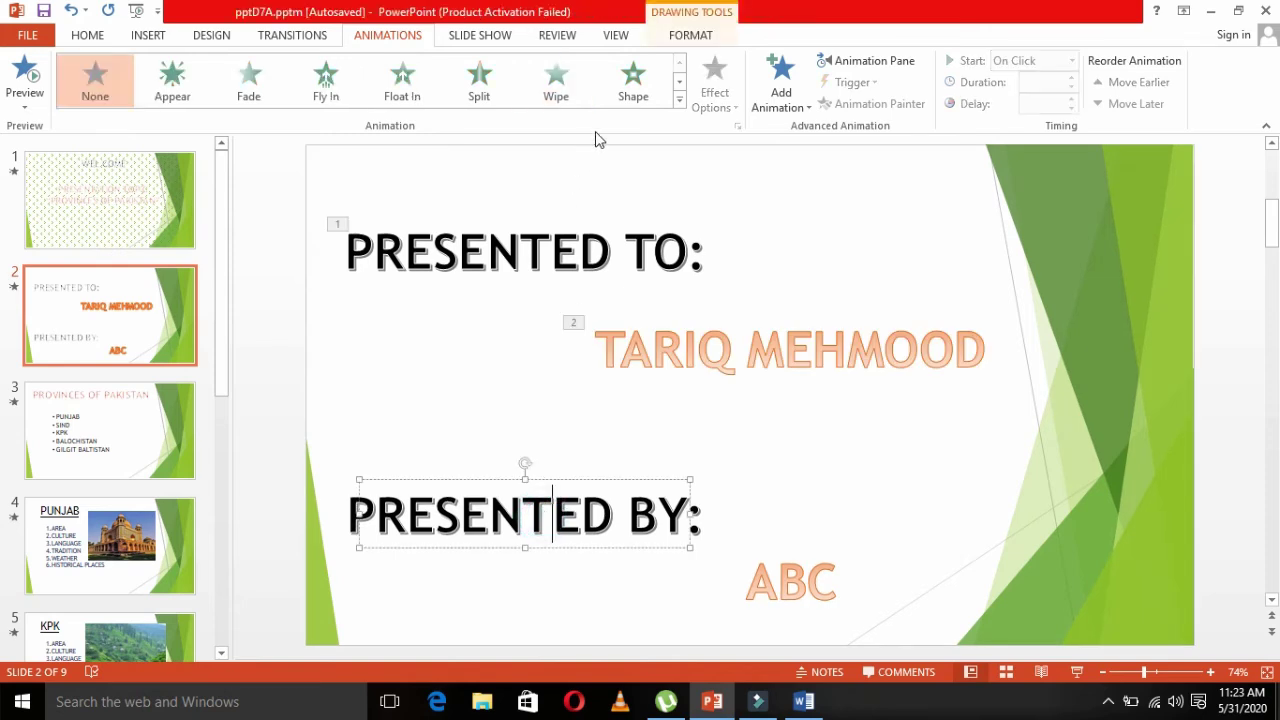
click(677, 104)
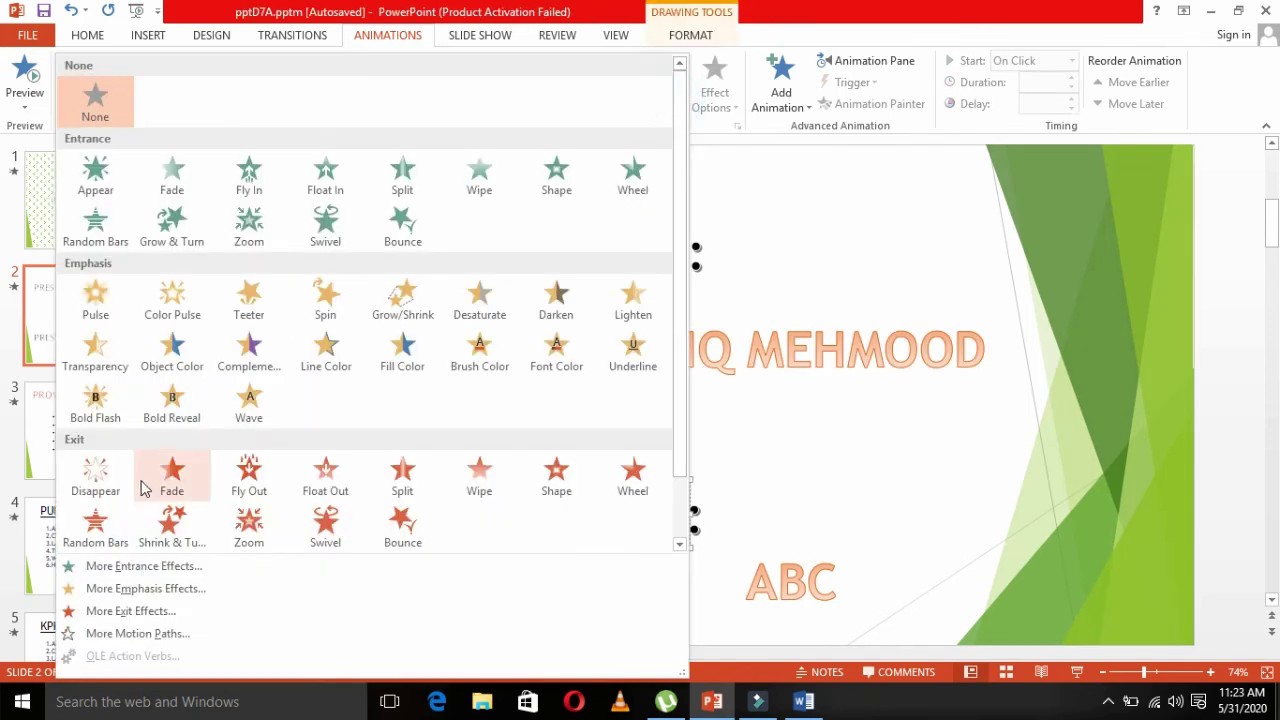
click(257, 481)
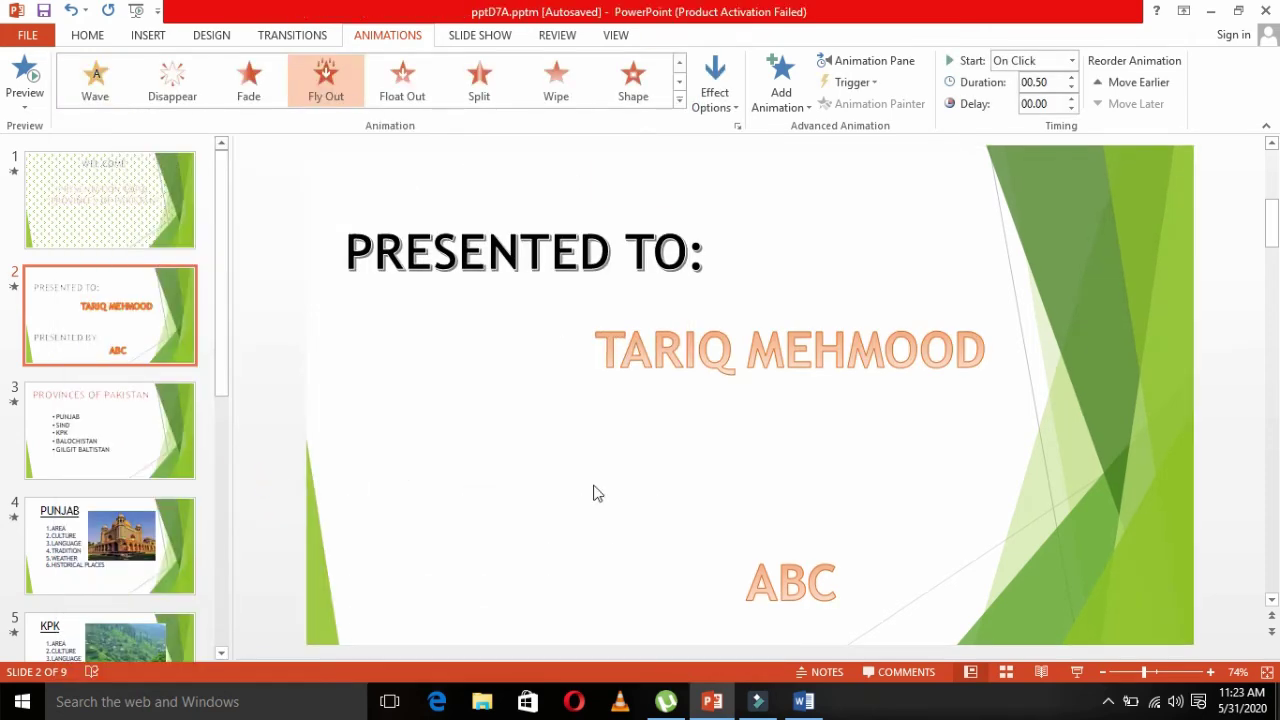
click(778, 578)
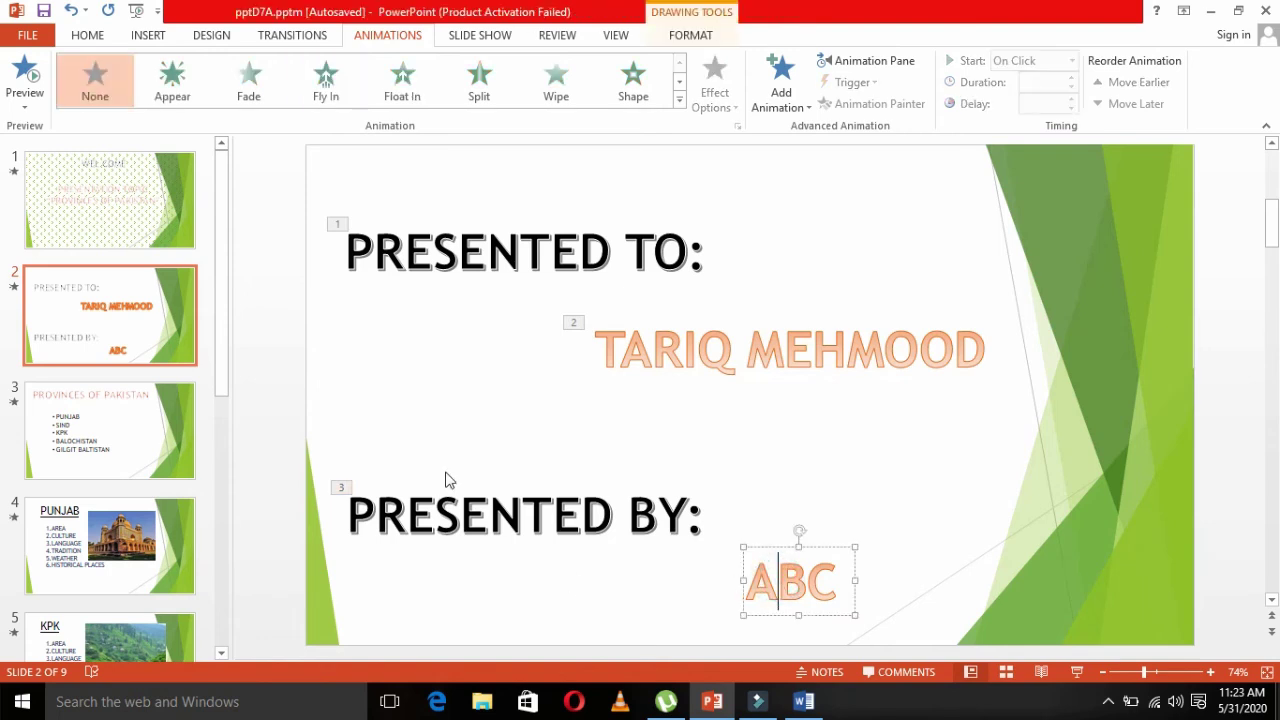
click(682, 102)
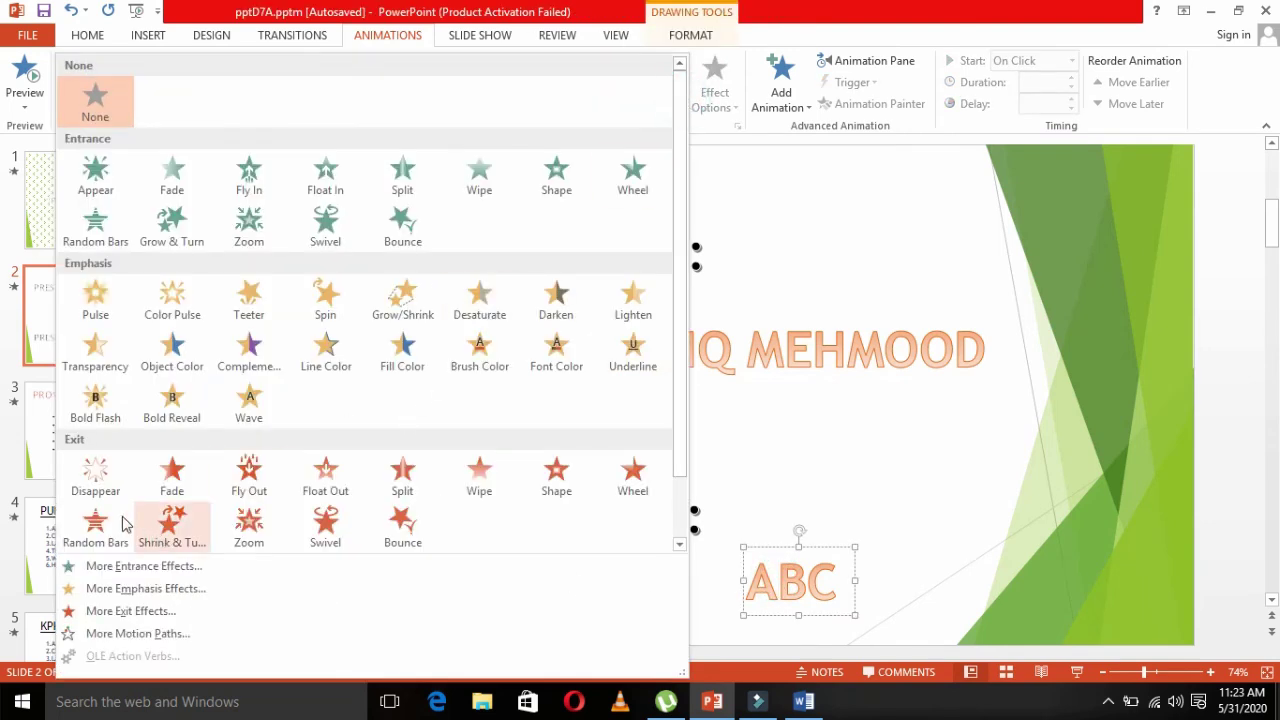
click(96, 480)
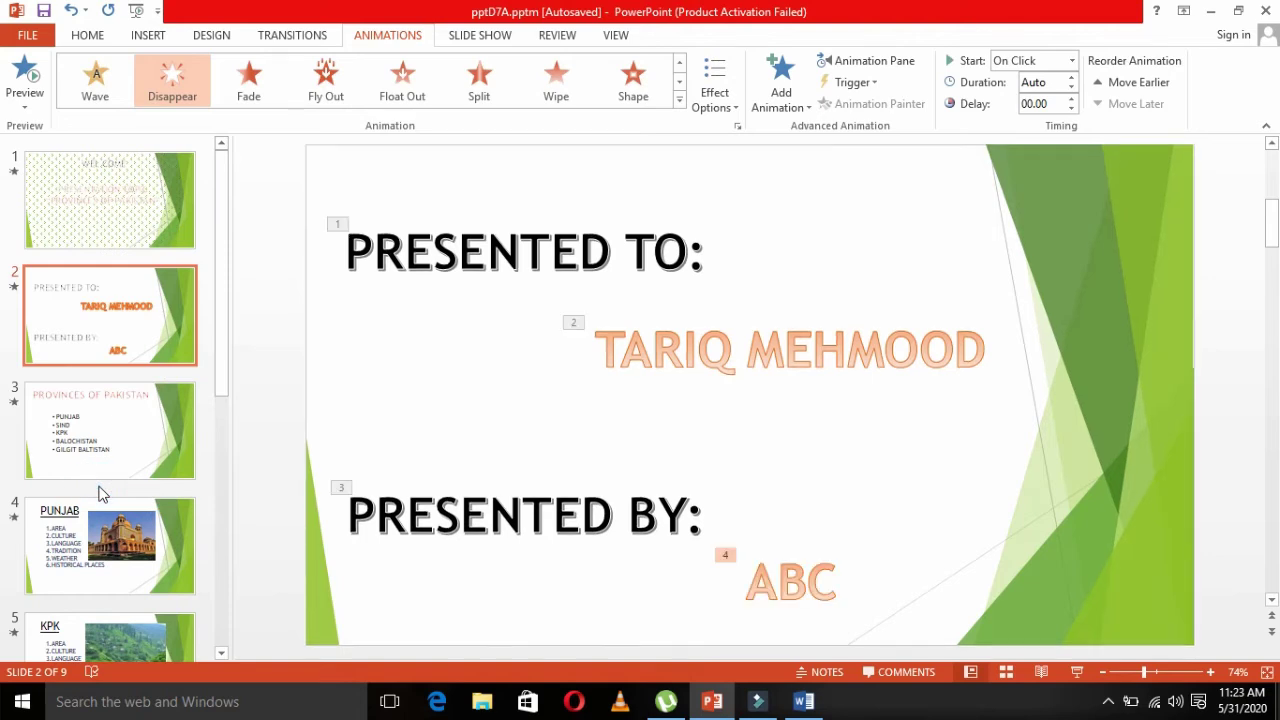
Add Pulse and Color Pulse emphasis animations to the ABC text.
click(790, 112)
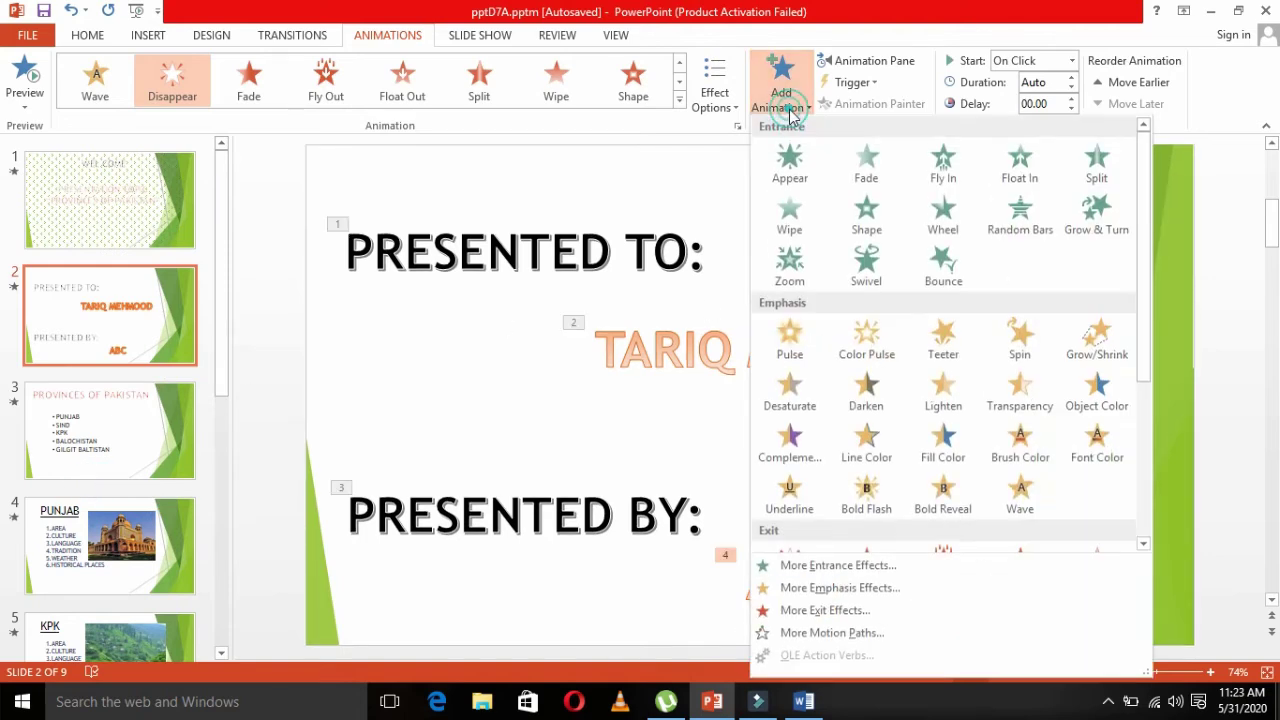
click(790, 340)
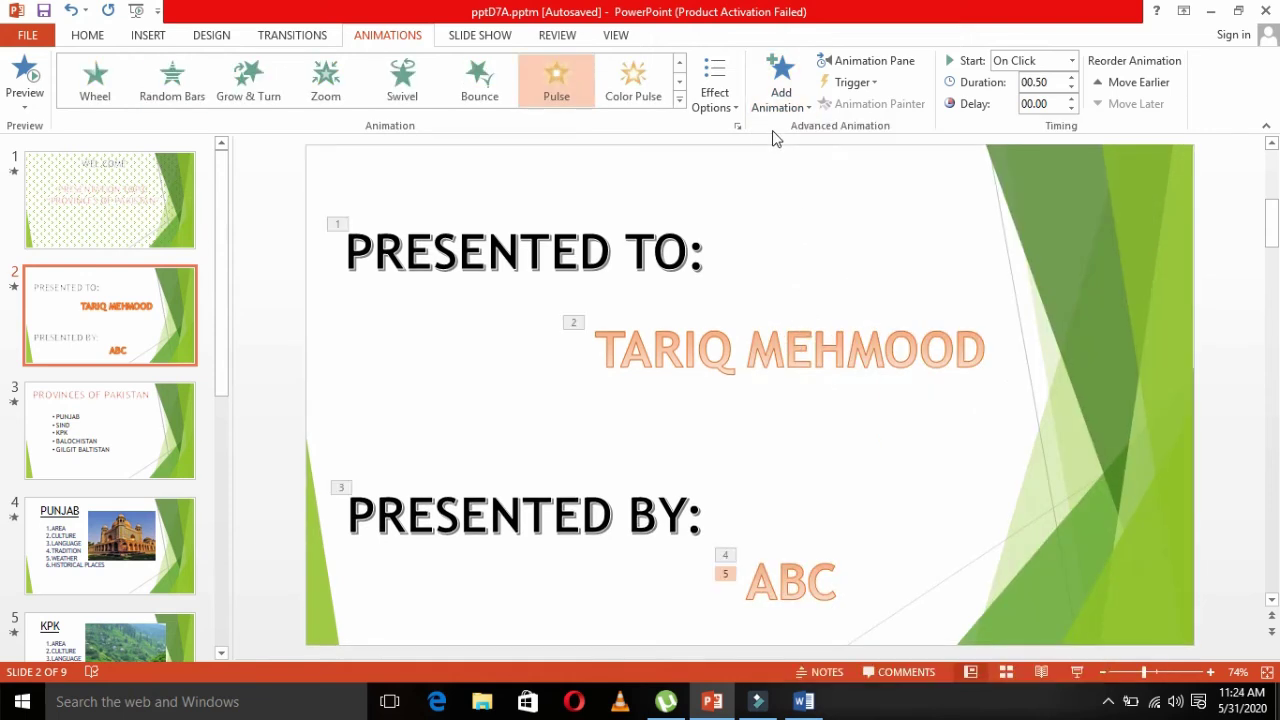
click(779, 112)
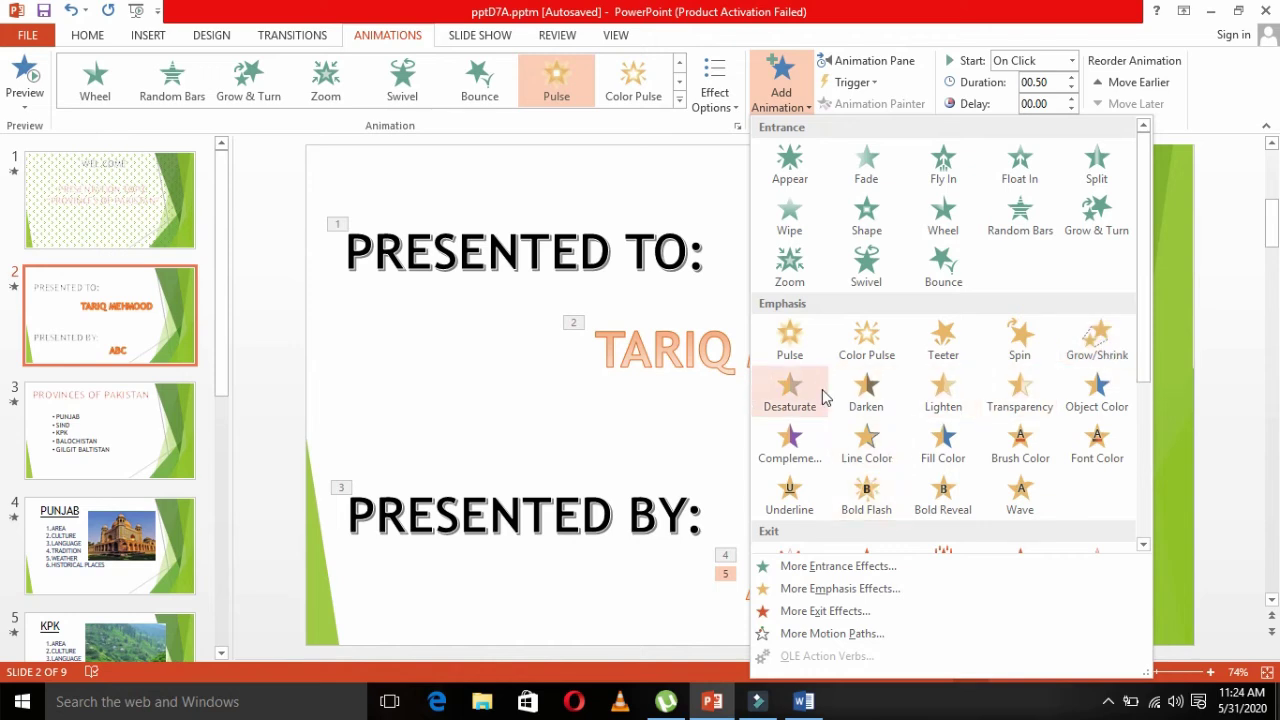
click(864, 343)
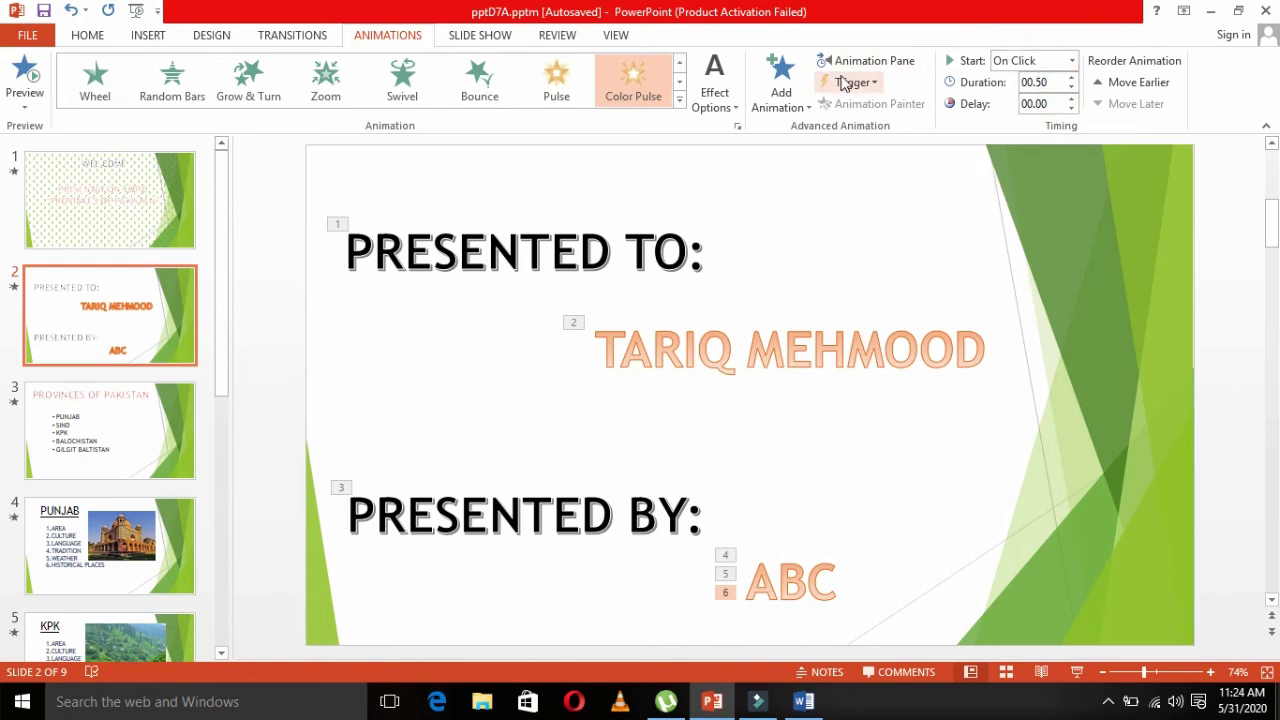
Check the Color Pulse effect options and preview slide 2's animations.
click(733, 112)
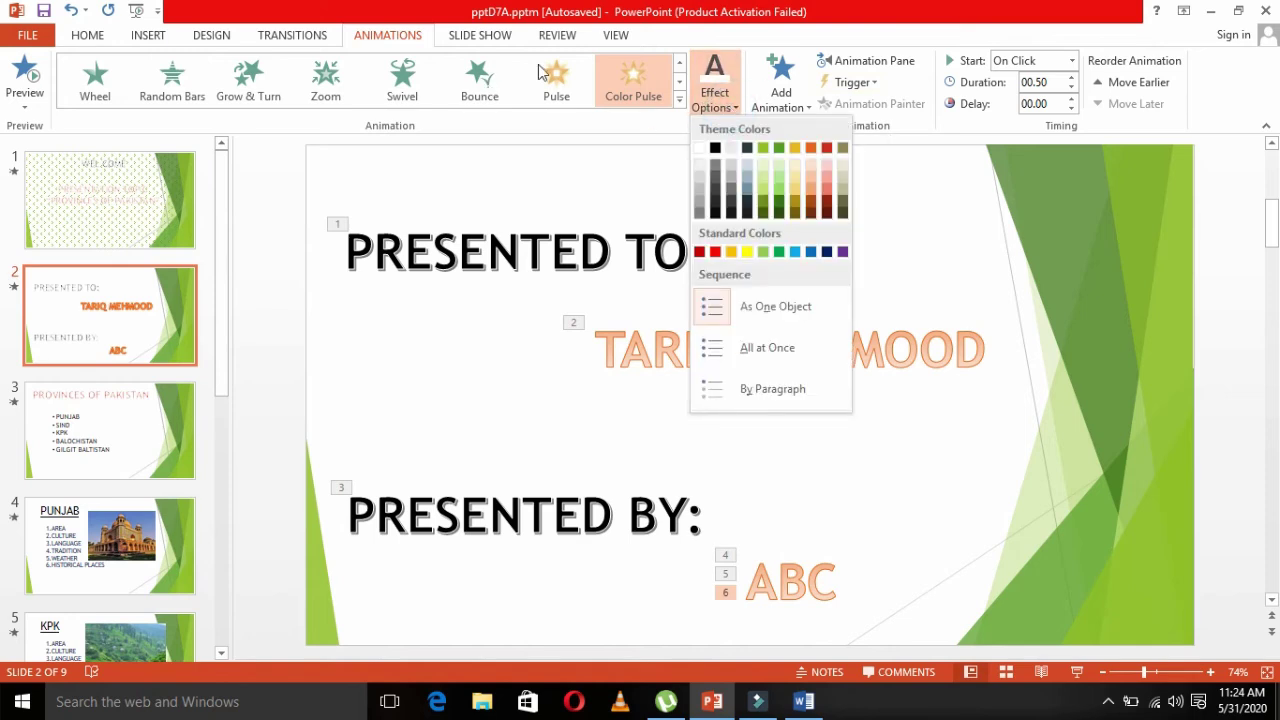
click(30, 78)
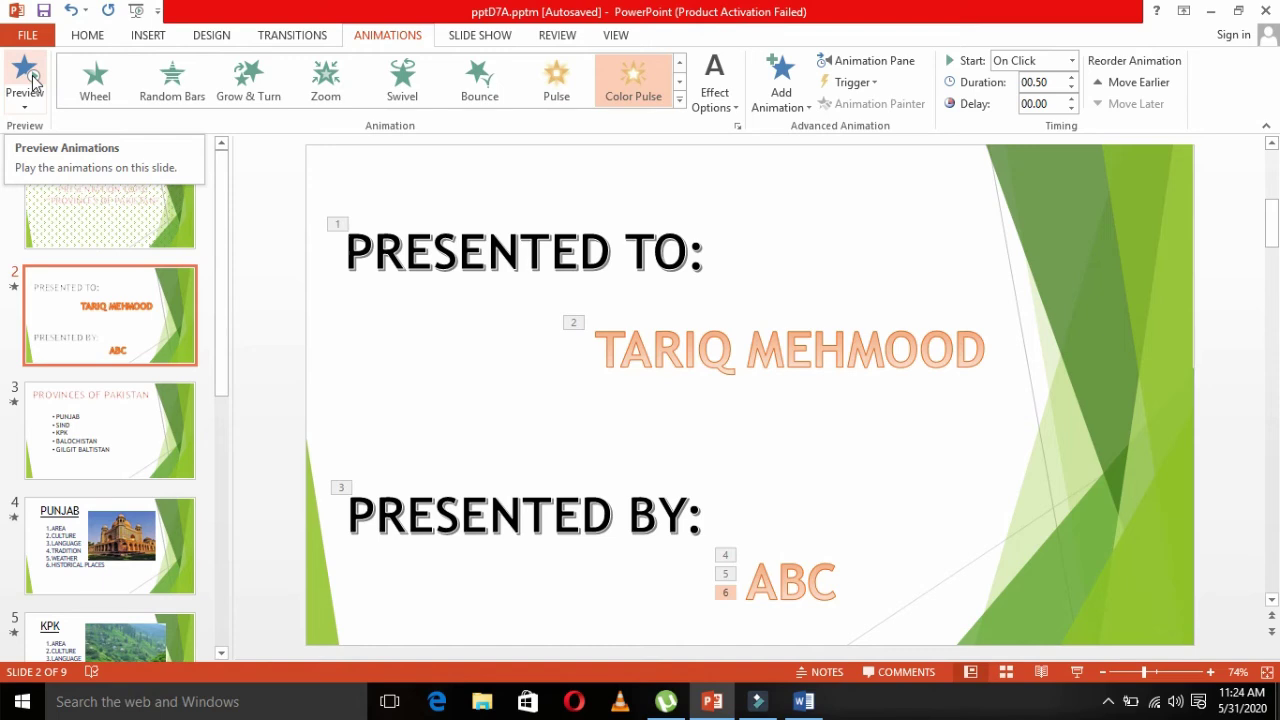
click(272, 196)
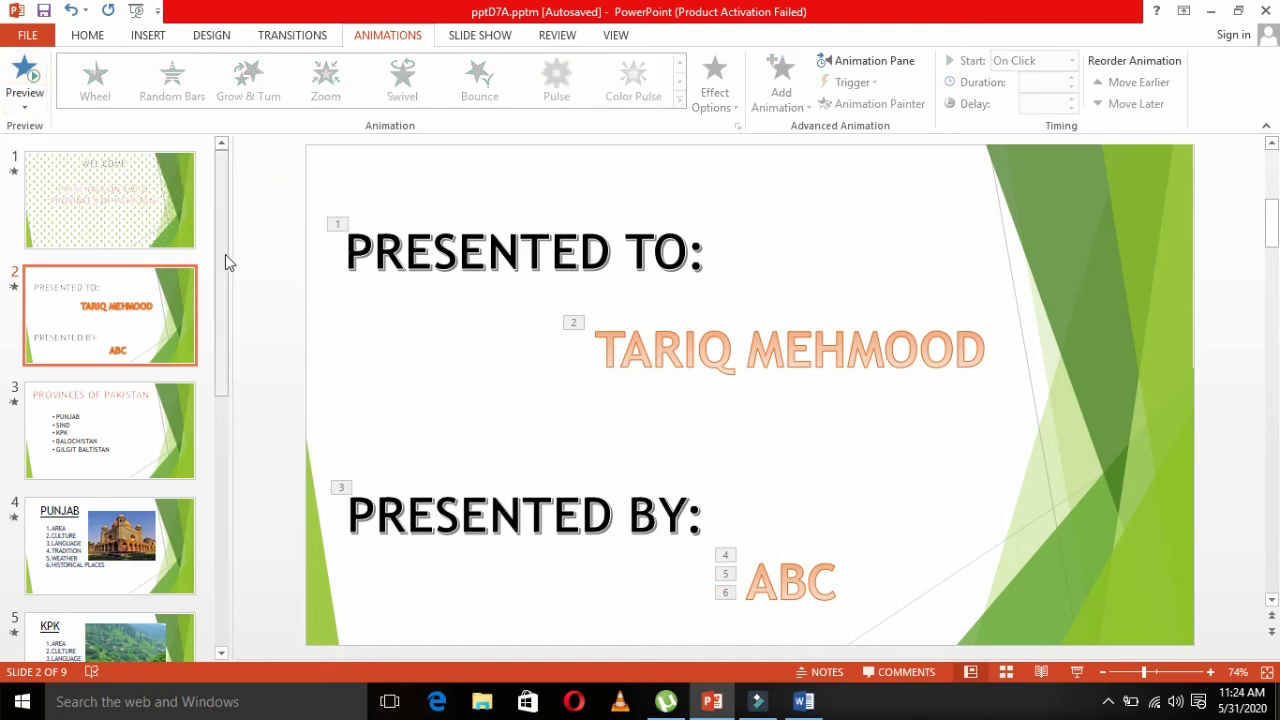
Review slide 2's Push transition with 00:02.00 auto-advance, then show the Design options.
click(284, 37)
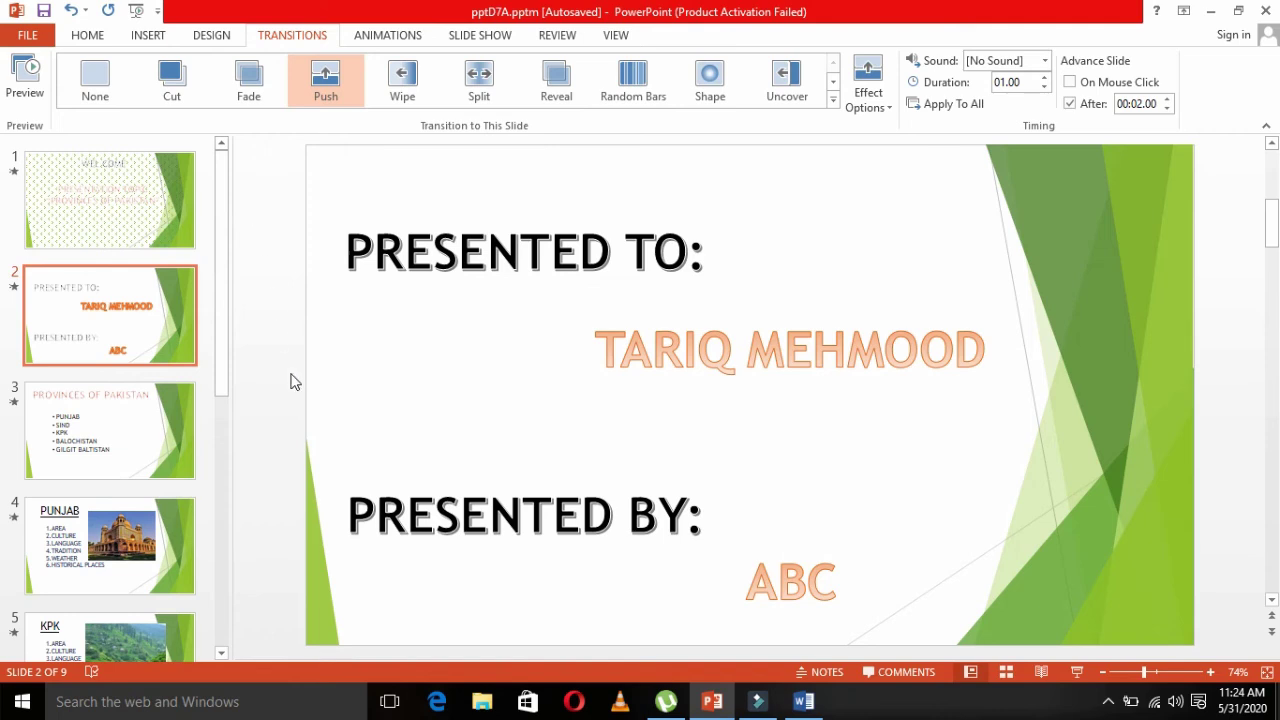
click(218, 38)
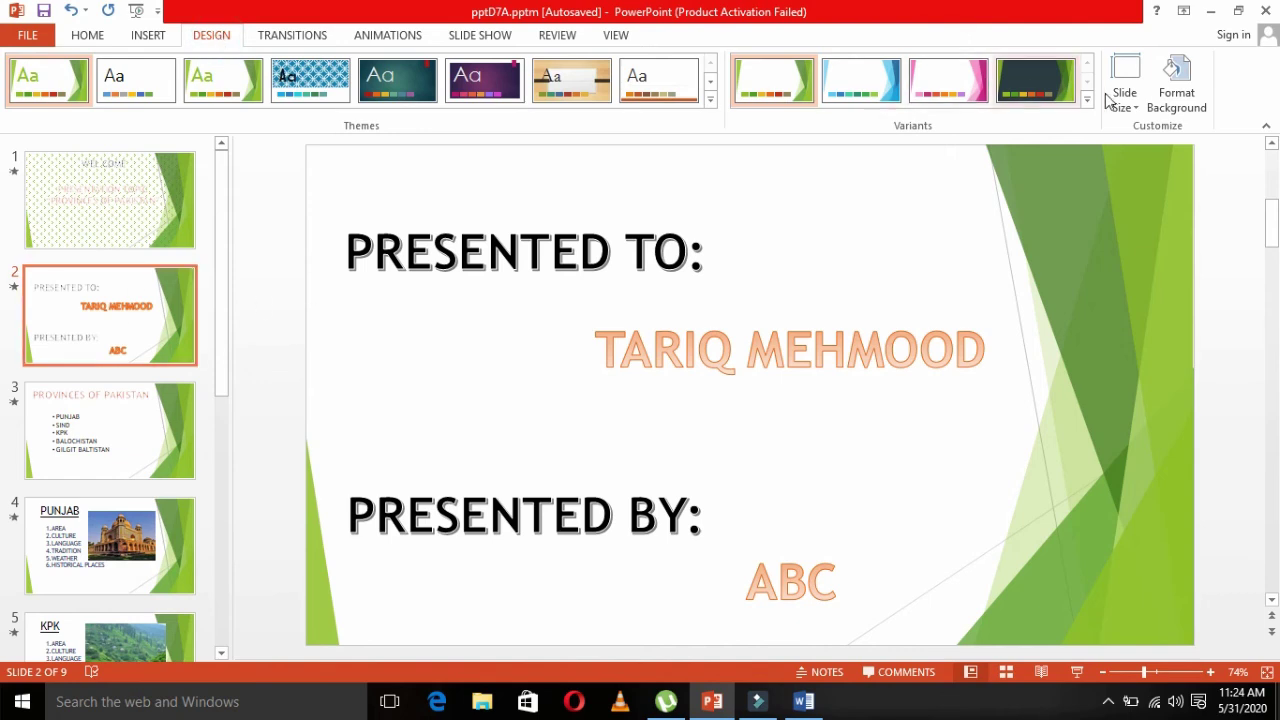
Give slide 2 a woven texture background and slide 3 the Water droplets texture.
click(1178, 104)
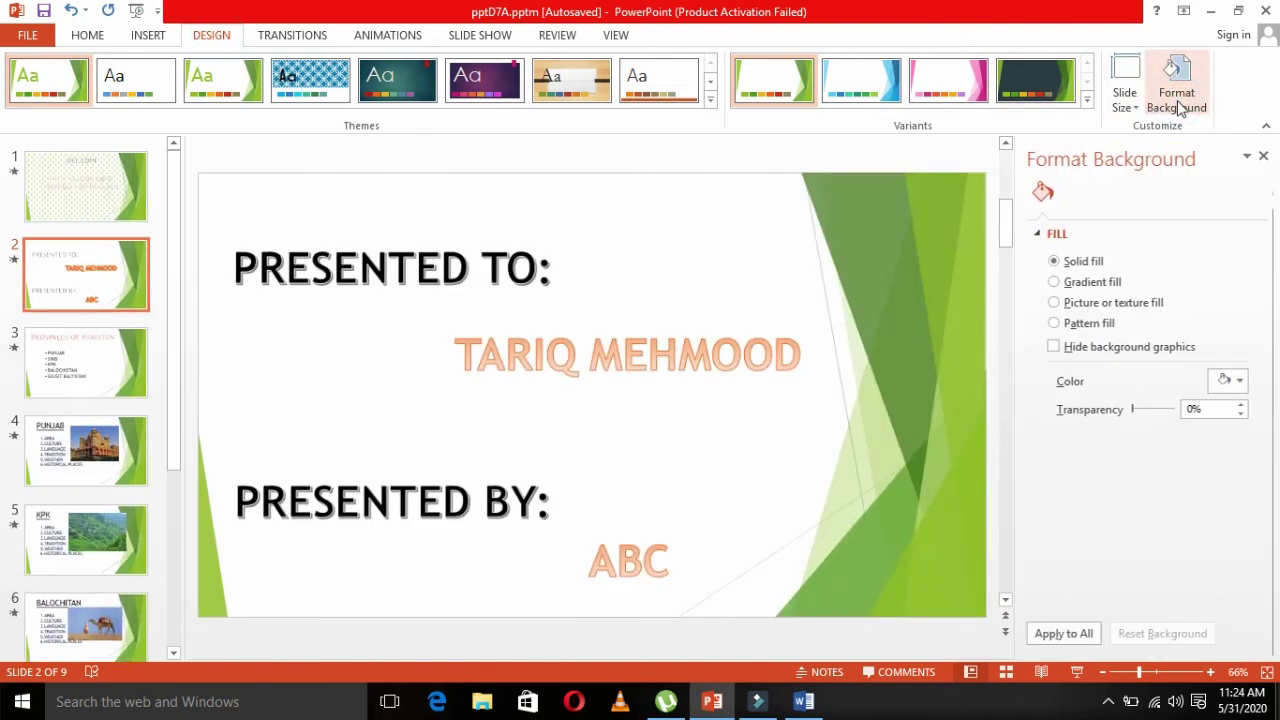
click(1055, 302)
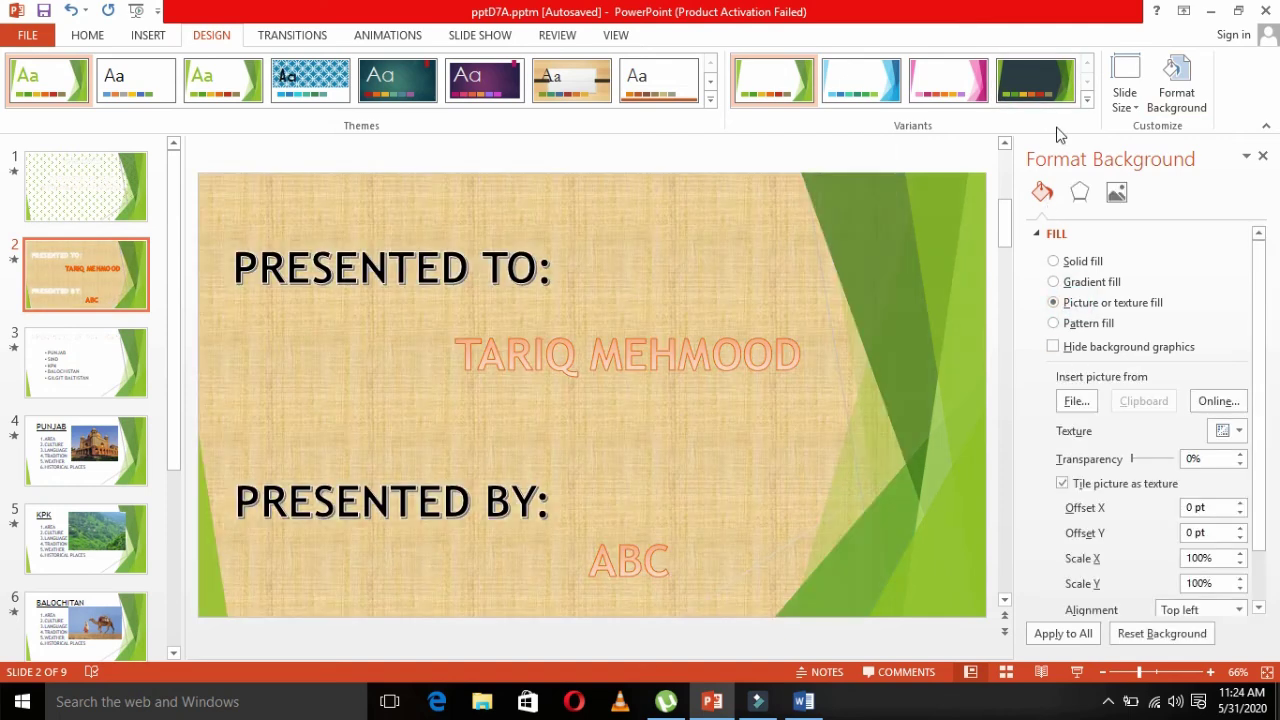
click(90, 390)
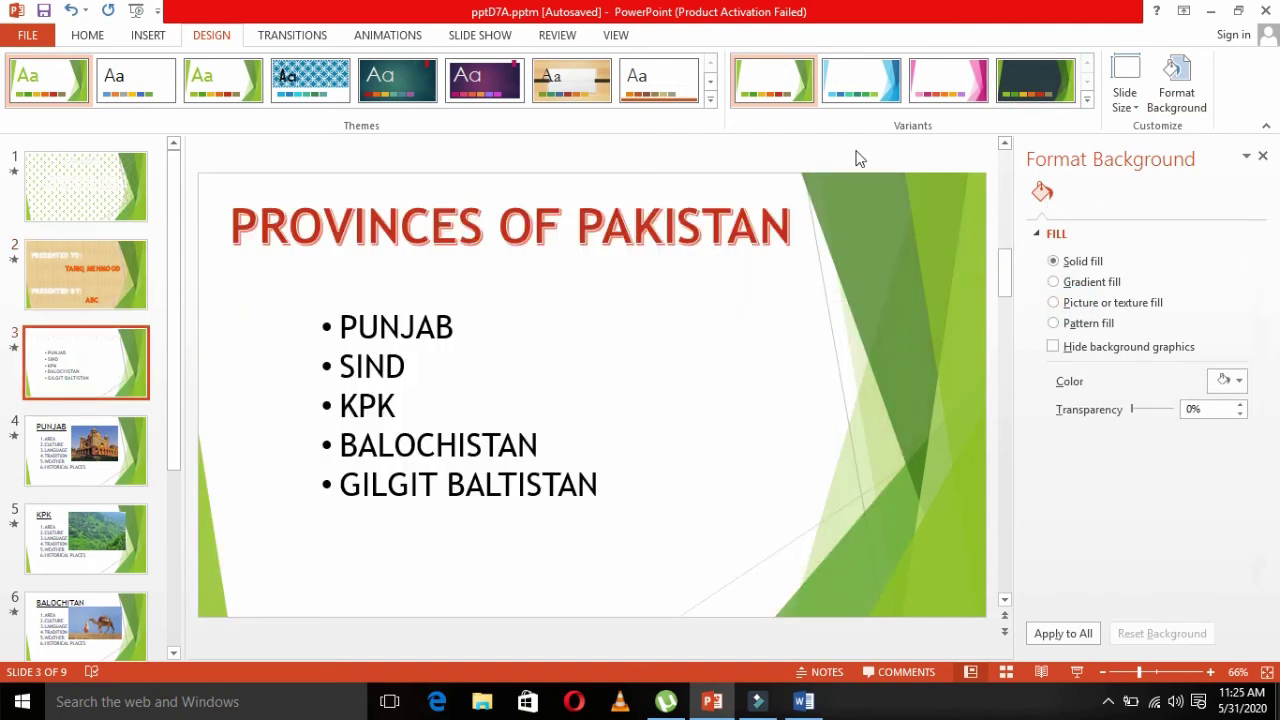
click(1177, 90)
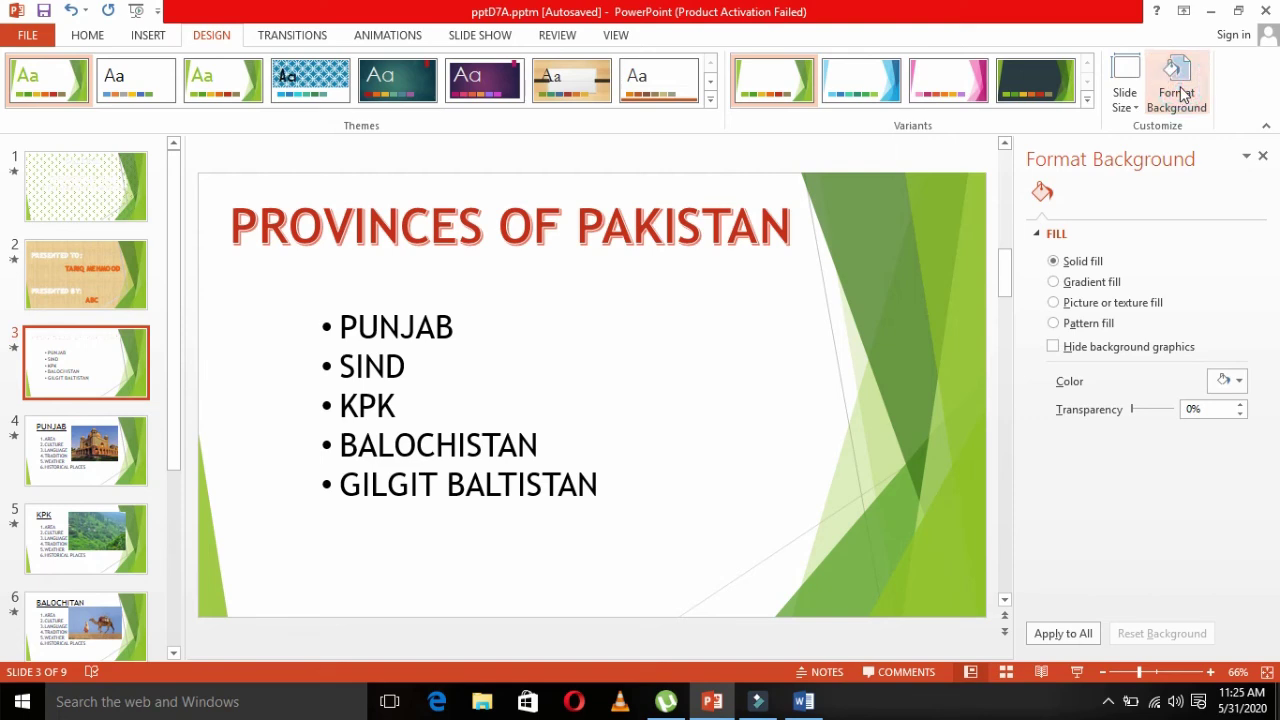
click(1100, 306)
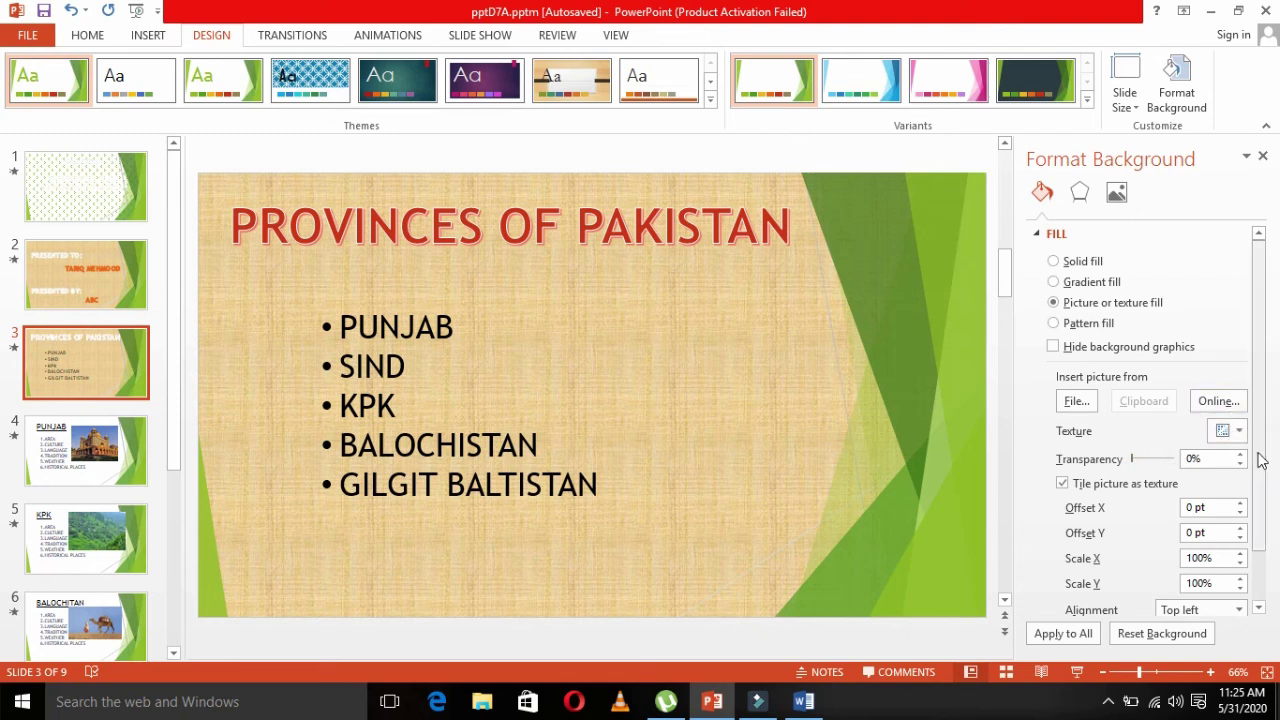
drag(1255, 450, 1255, 500)
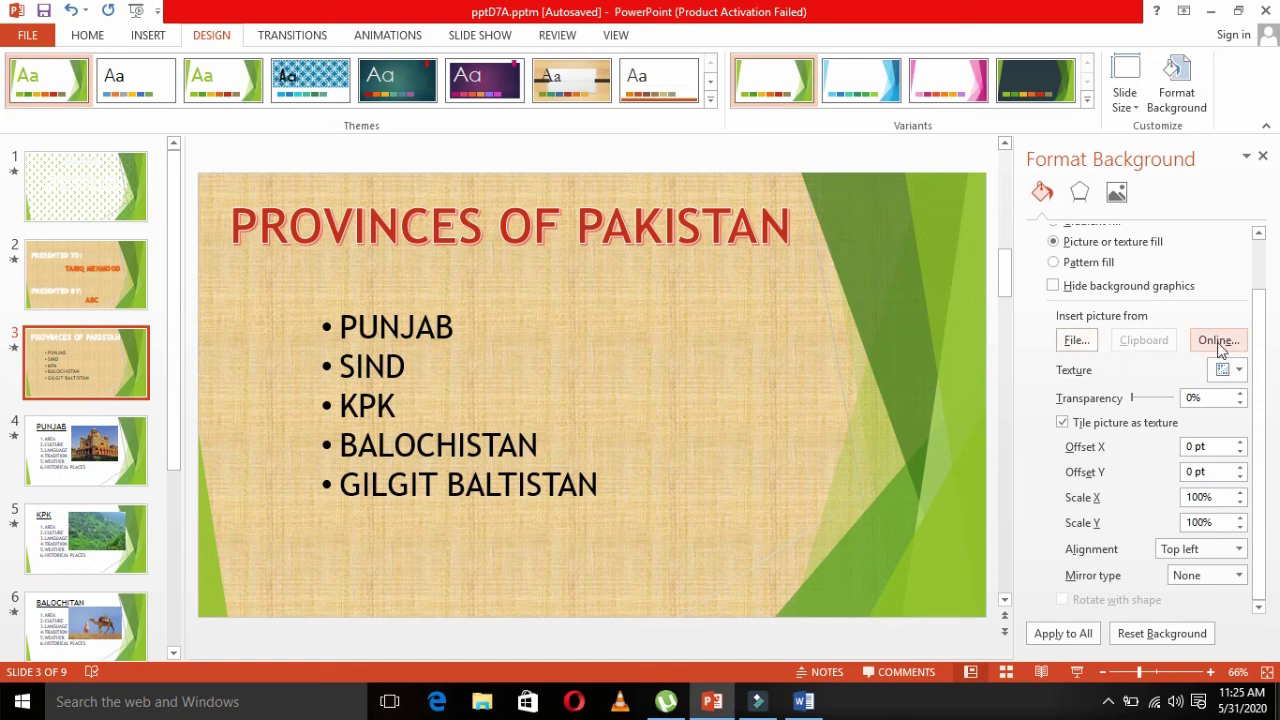
click(1240, 371)
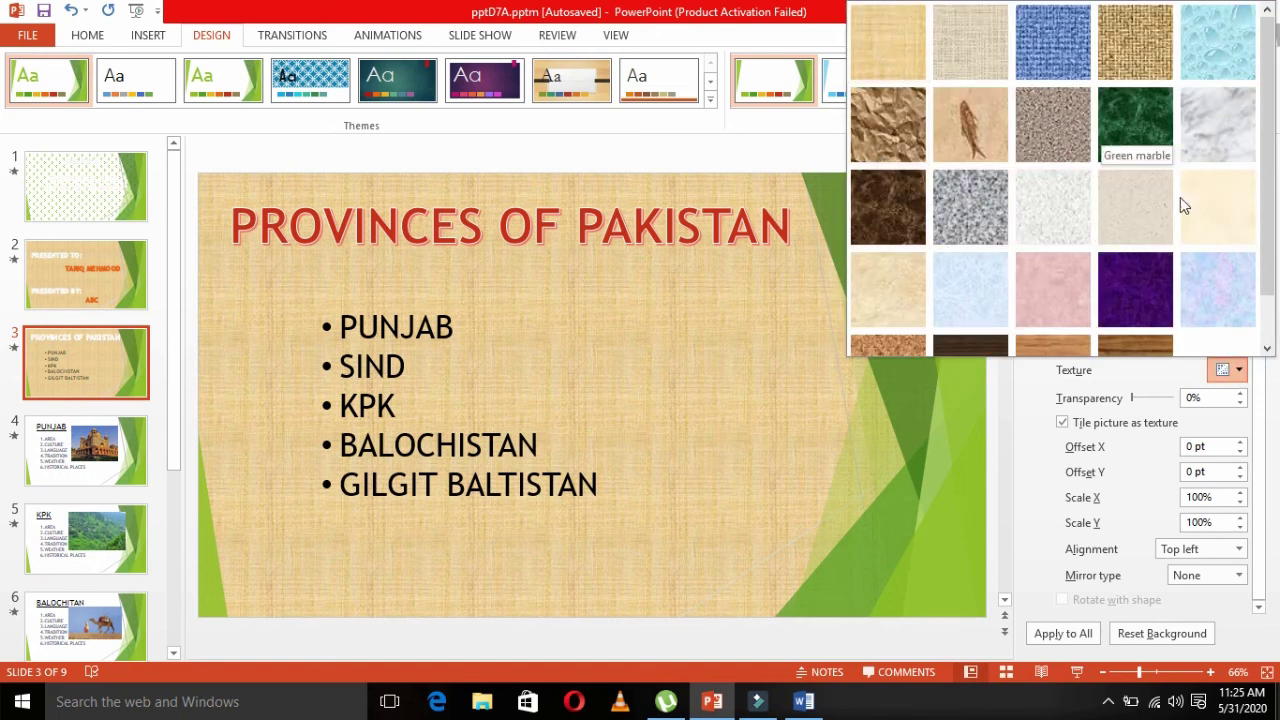
click(1215, 74)
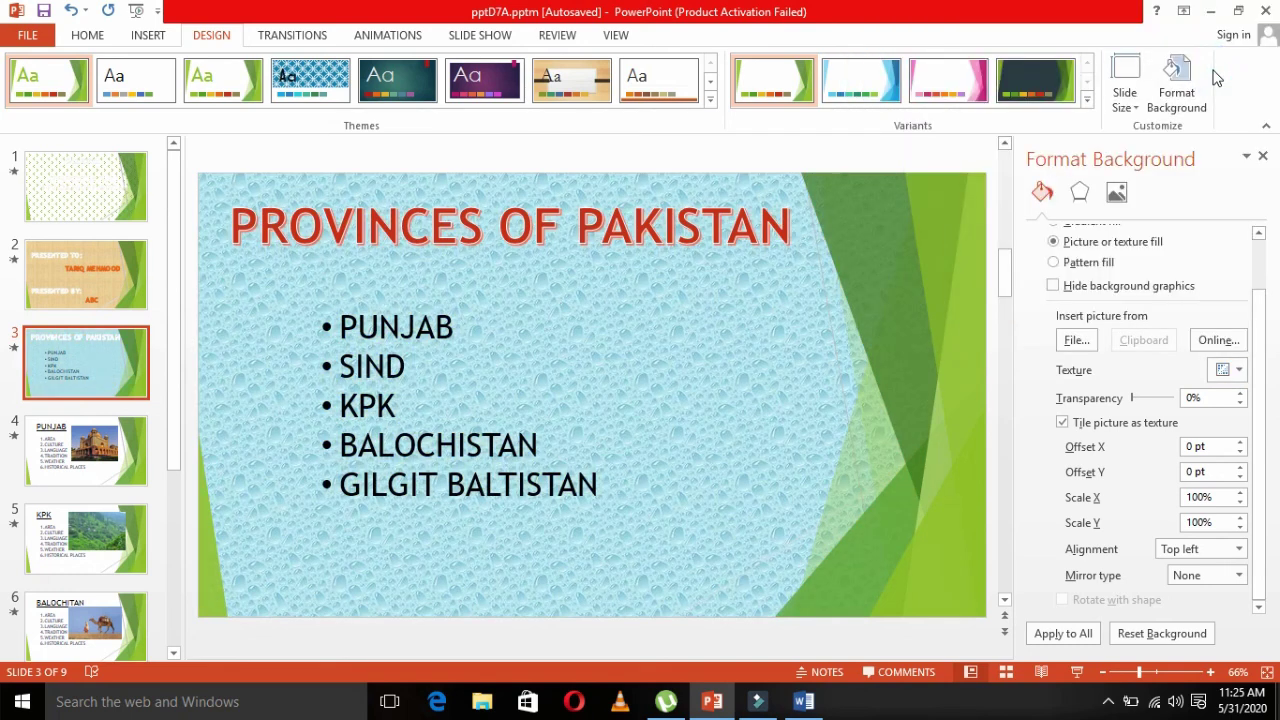
click(105, 466)
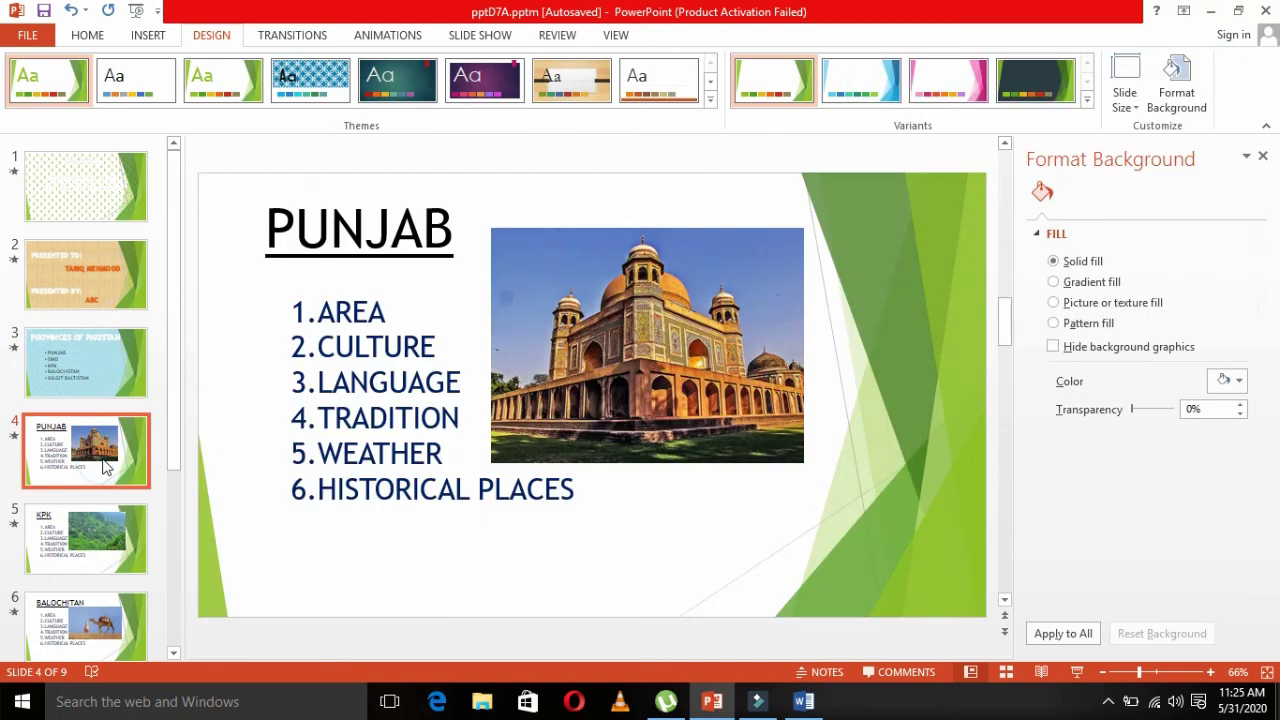
Apply the brown Paper bag texture fill to the PUNJAB slide background.
click(1143, 304)
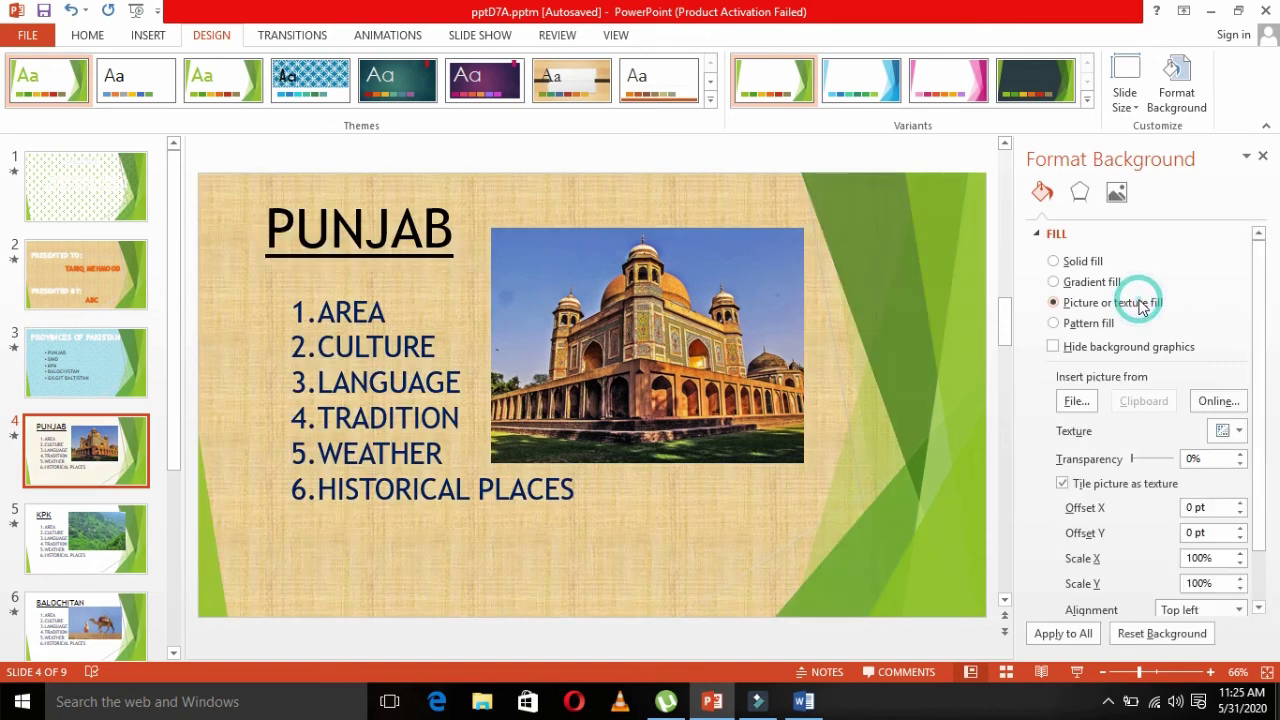
click(1238, 430)
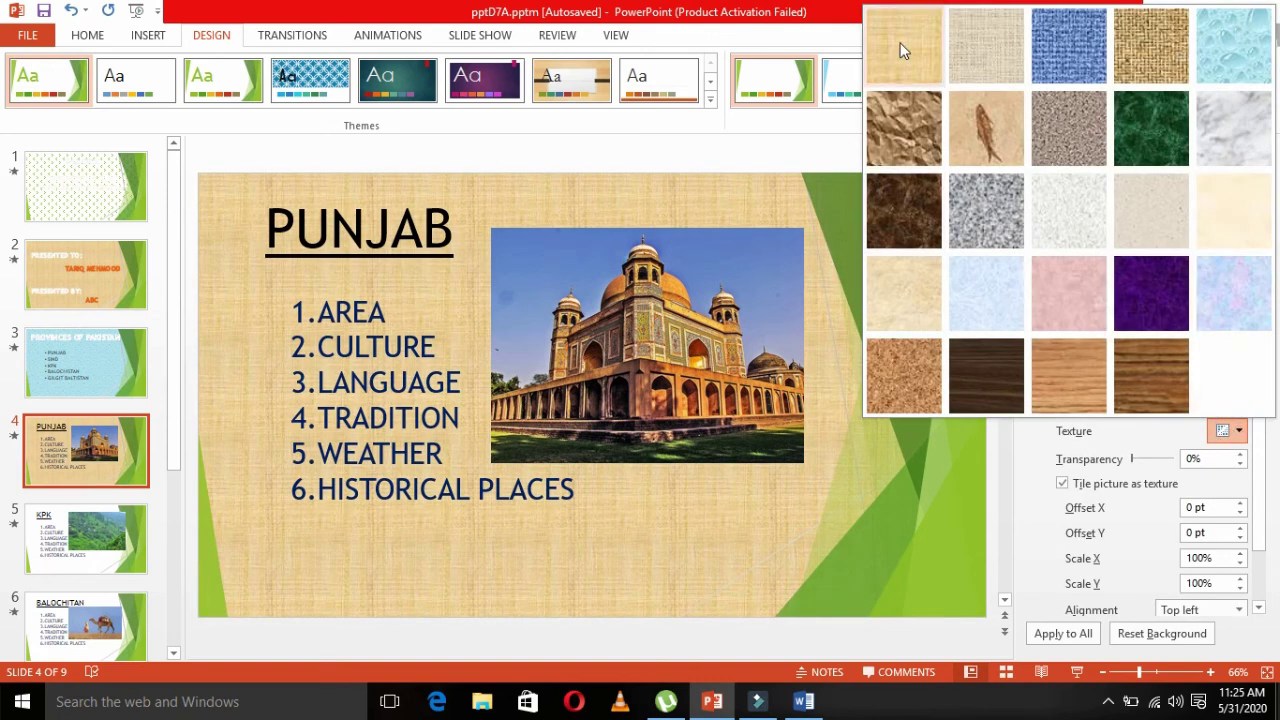
click(908, 122)
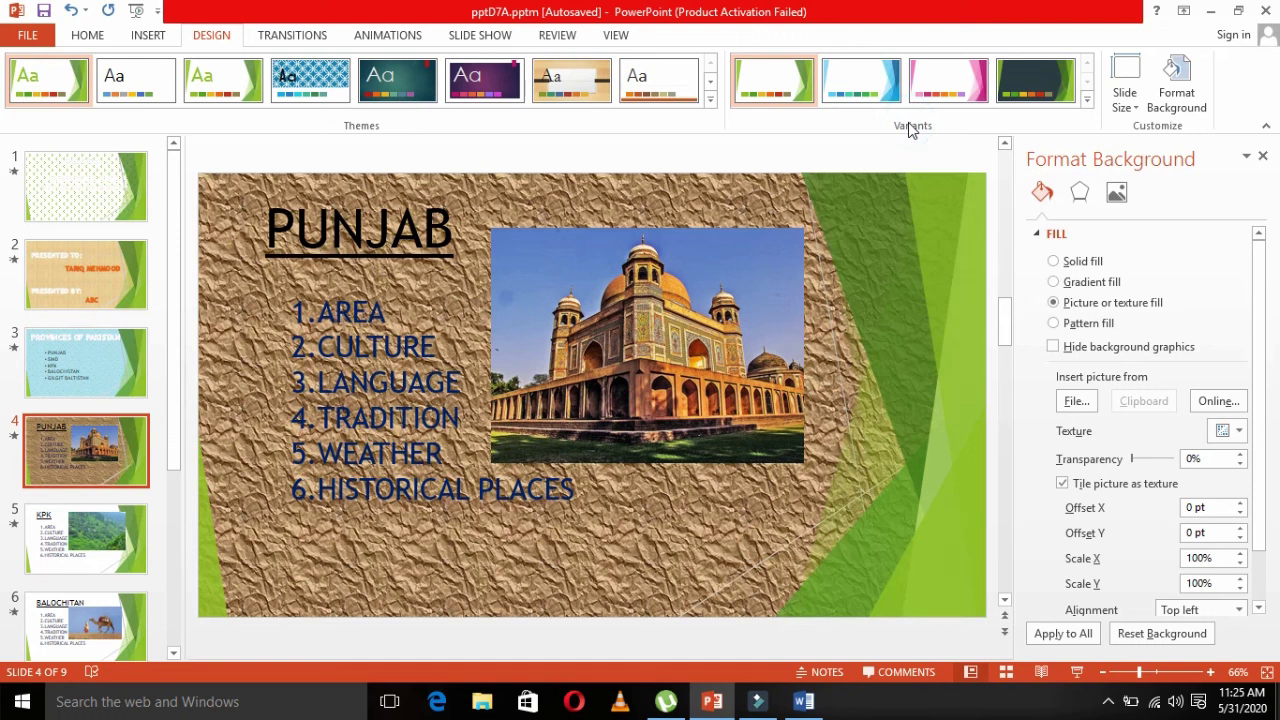